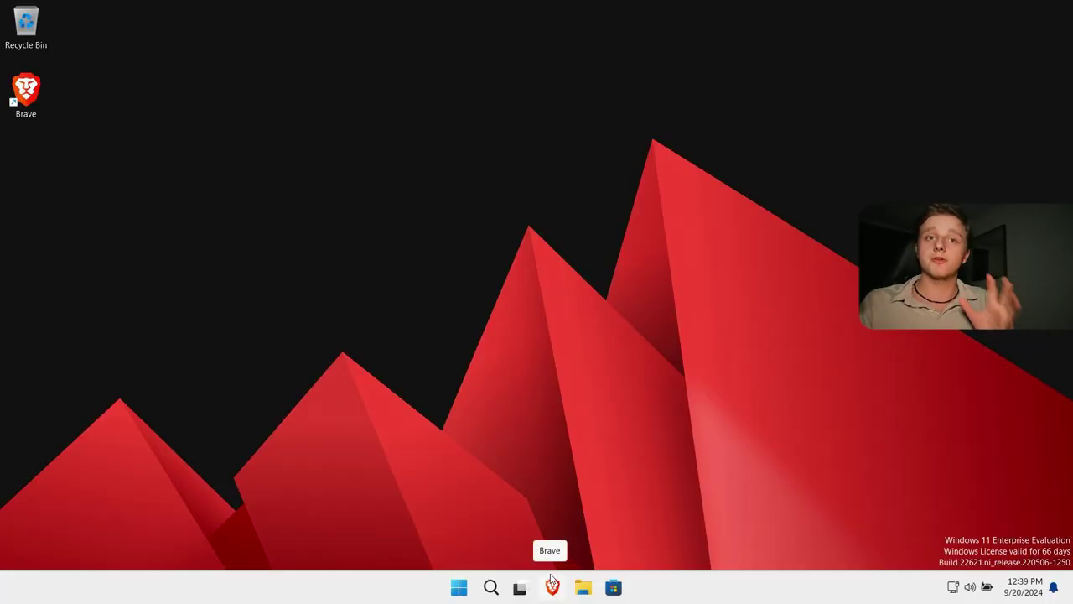
Step: Open the Brave browser from the taskbar, then minimize it to reveal the desktop
click(551, 583)
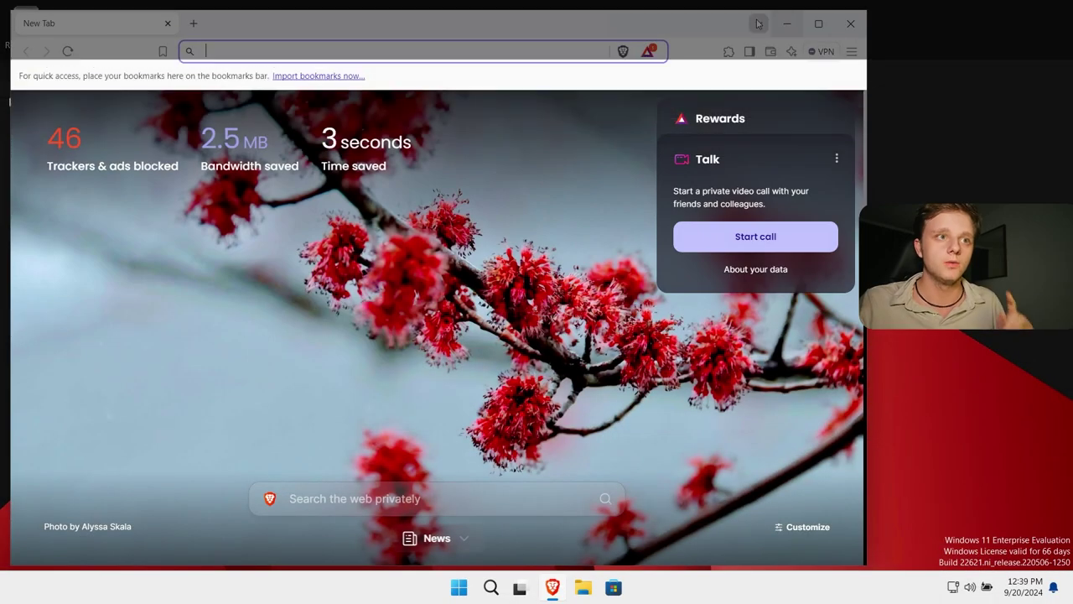
click(785, 23)
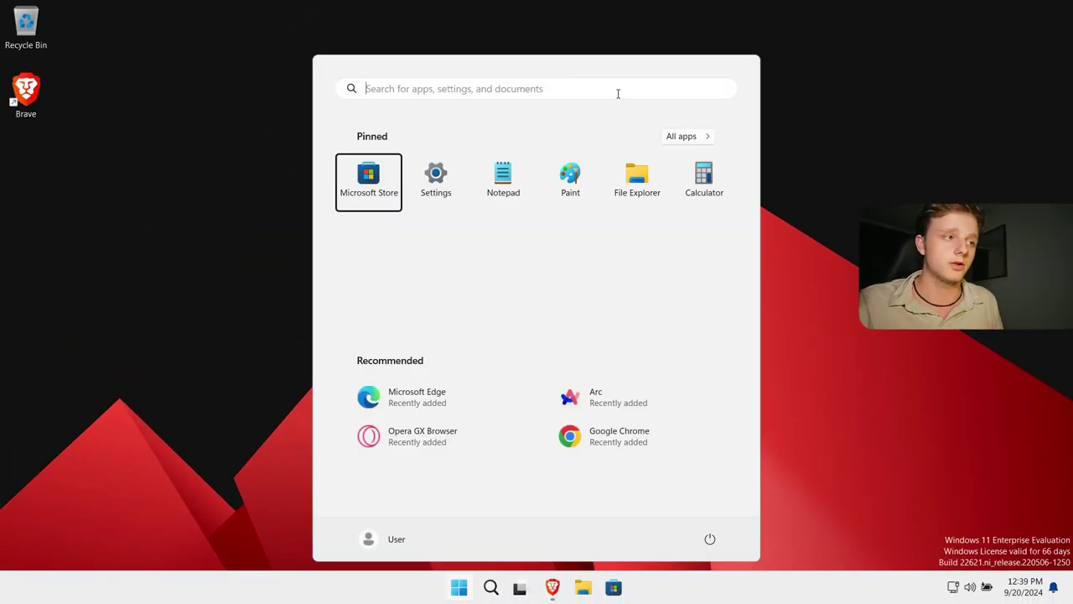
Step: Search 'animation' to reach the Animation effects setting and switch it on
text(animation)
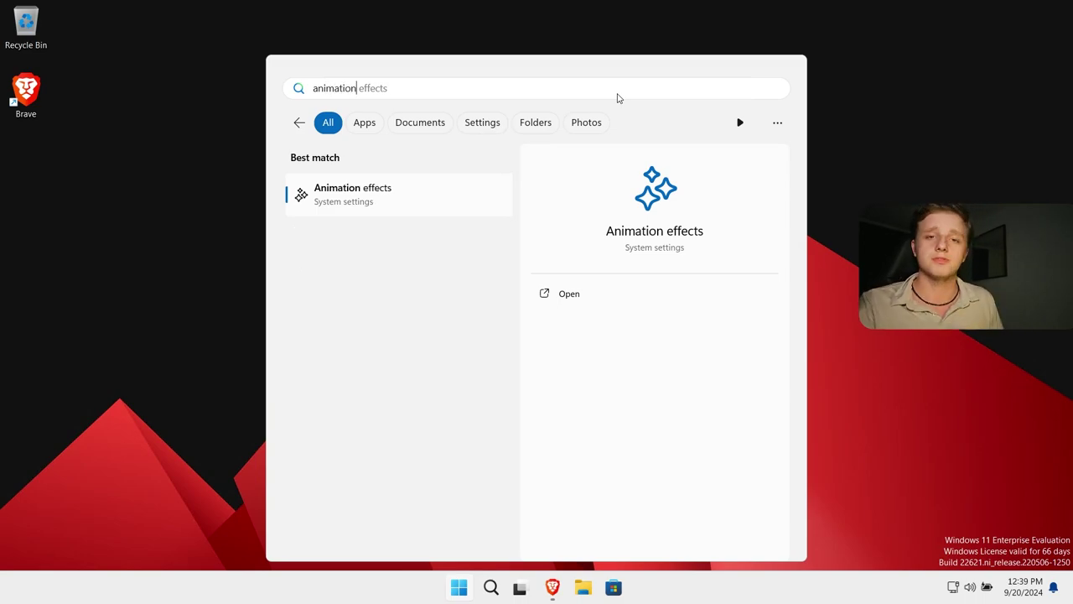
key(Return)
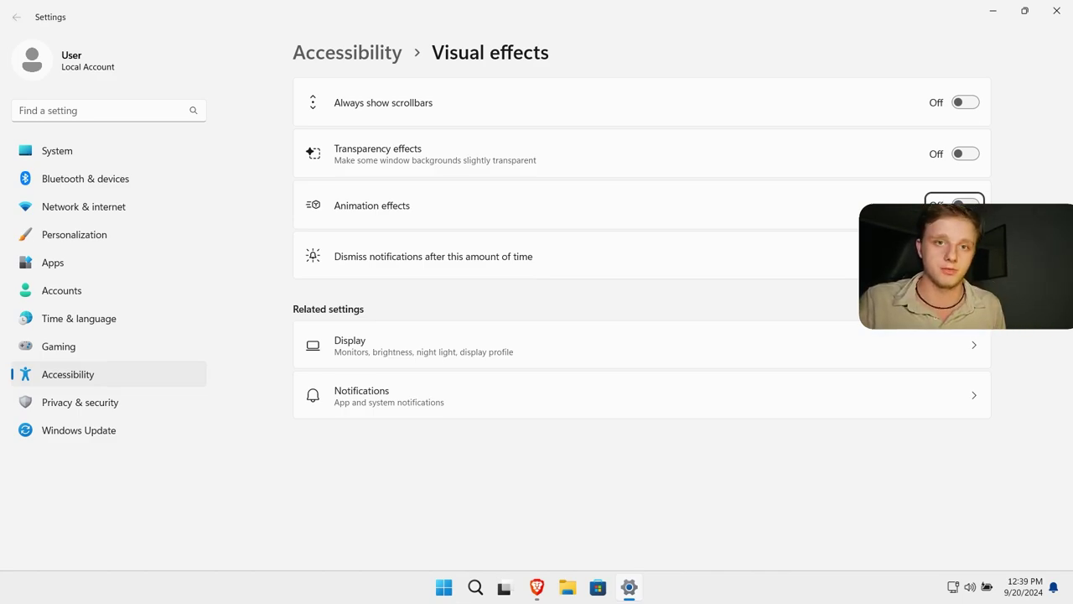
key(space)
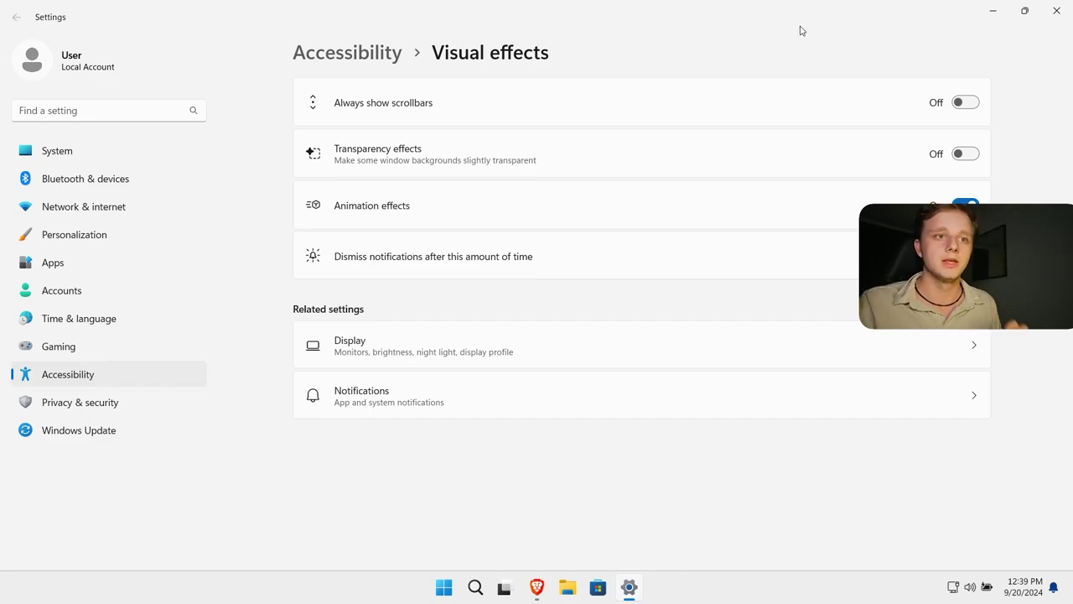
Step: Turn Animation effects back off and close the Settings window
click(991, 19)
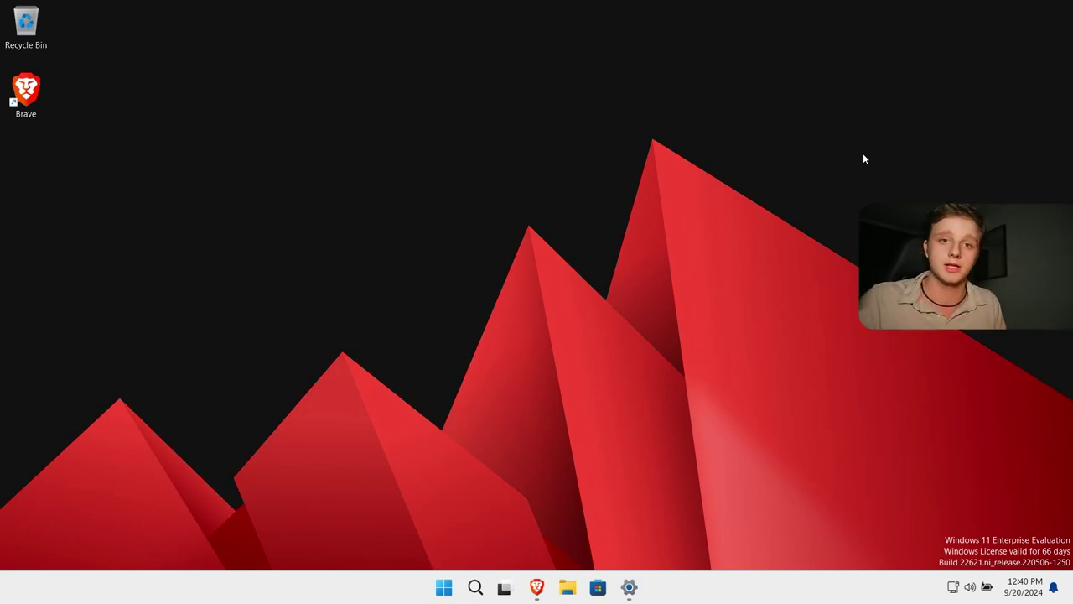
click(629, 589)
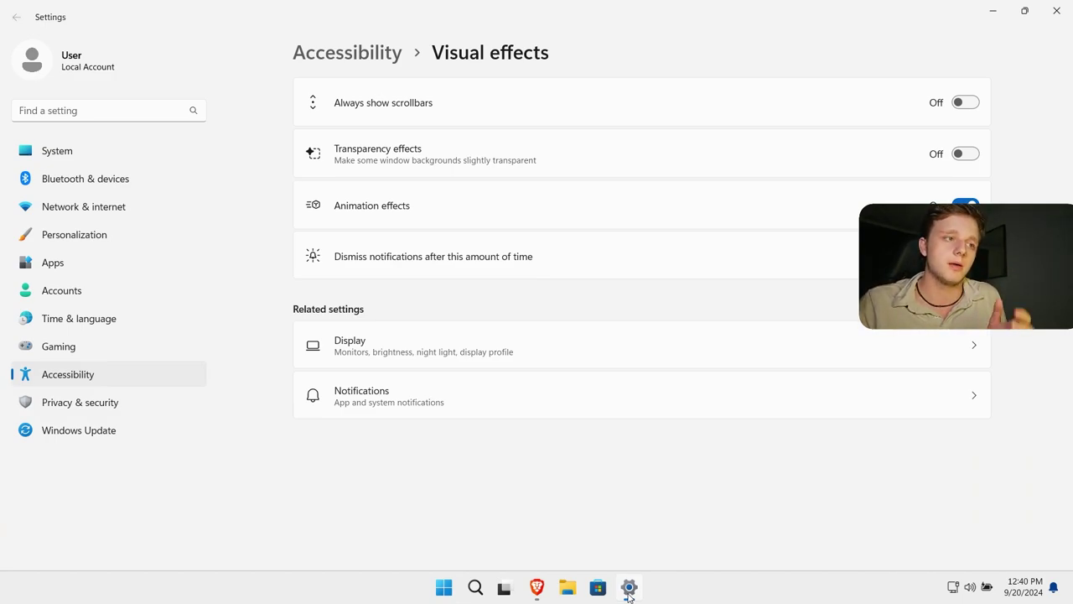
click(965, 205)
click(993, 11)
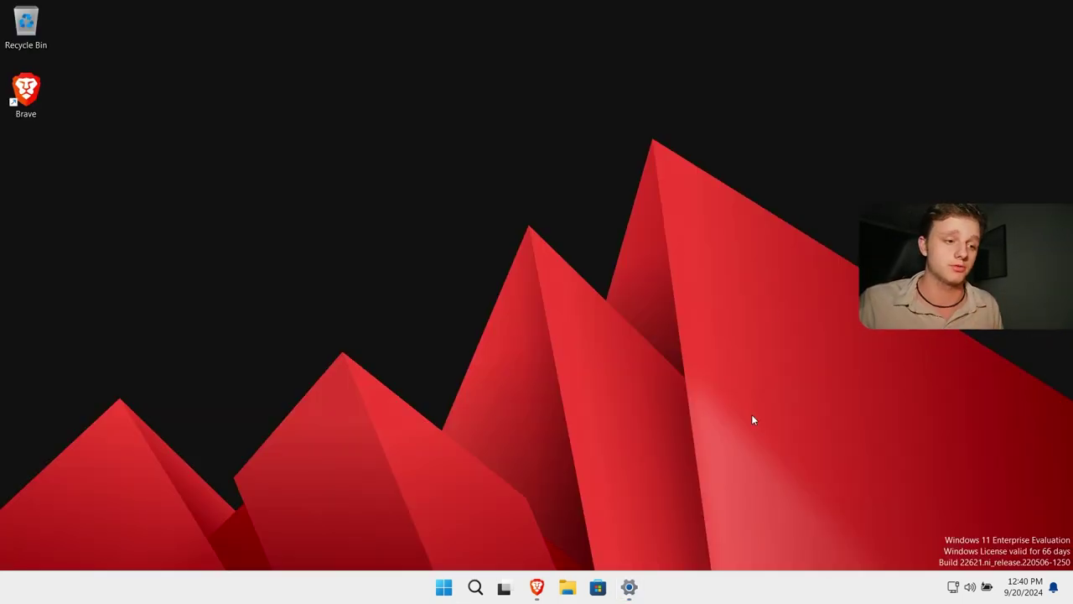
click(631, 592)
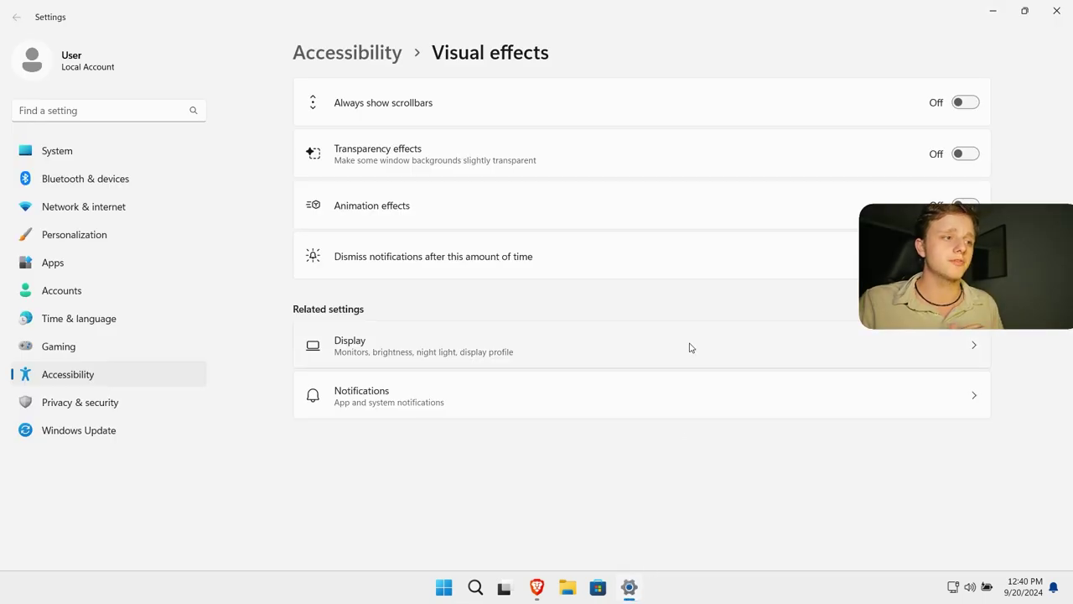
click(1055, 10)
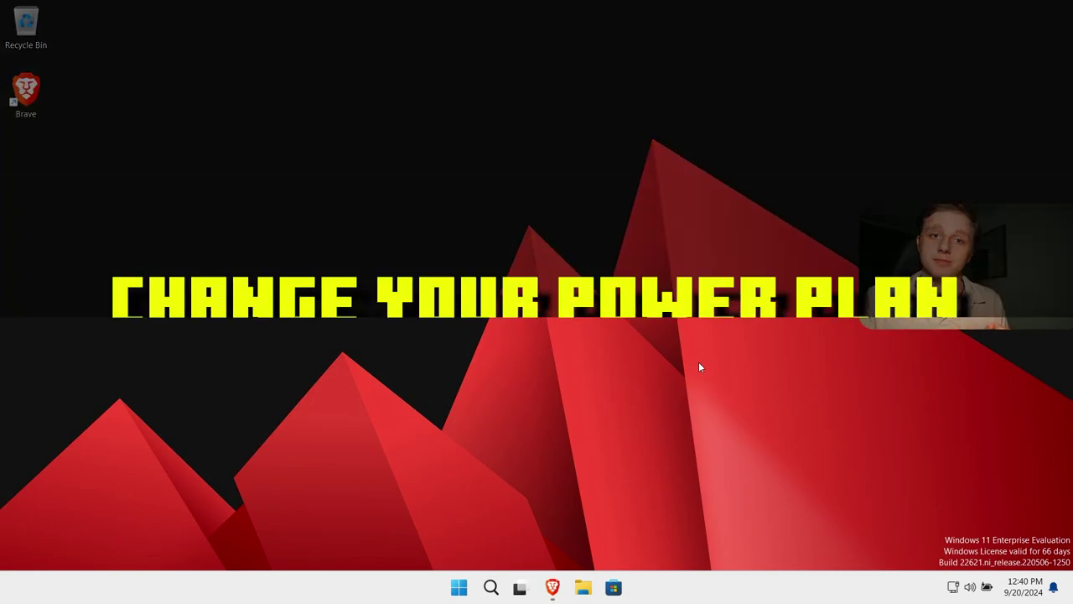
Step: Try the Balanced power plan, then make Revision - Ultra Performance active again
key(super)
text(power)
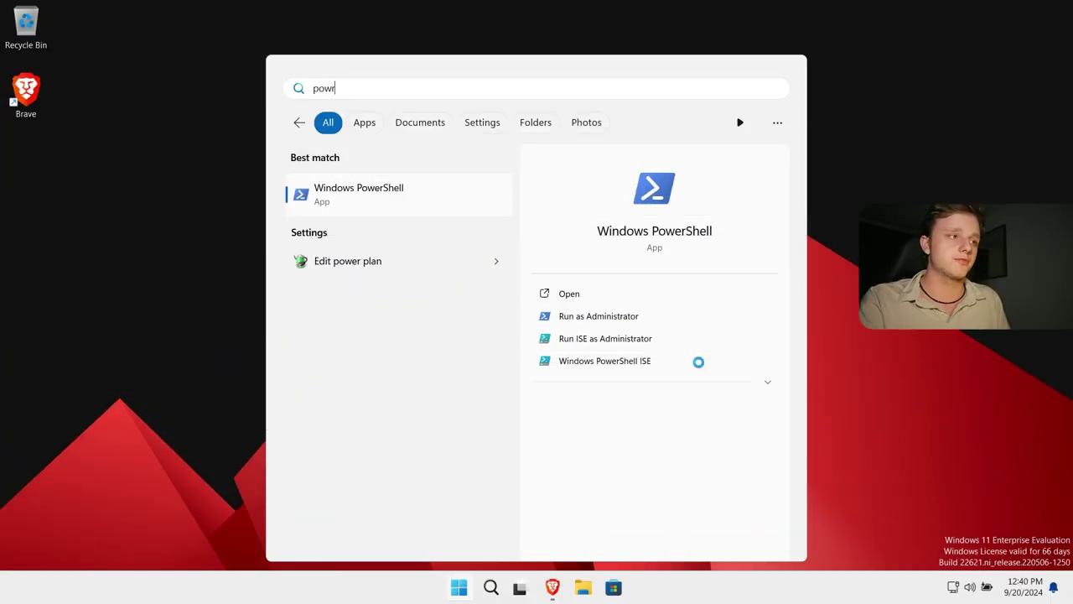
text( plan)
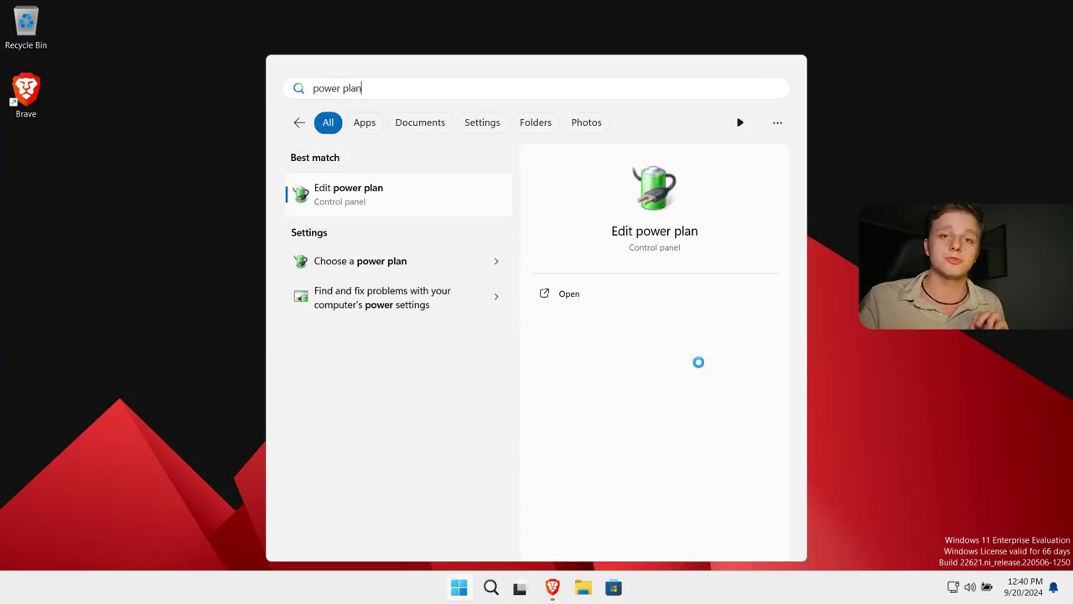
click(397, 199)
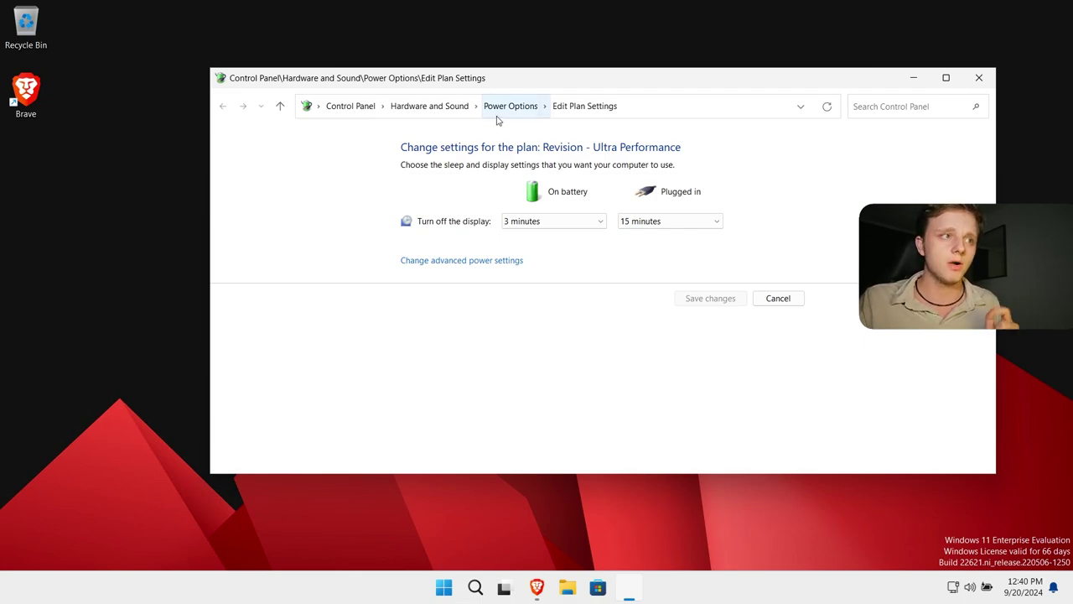
click(510, 106)
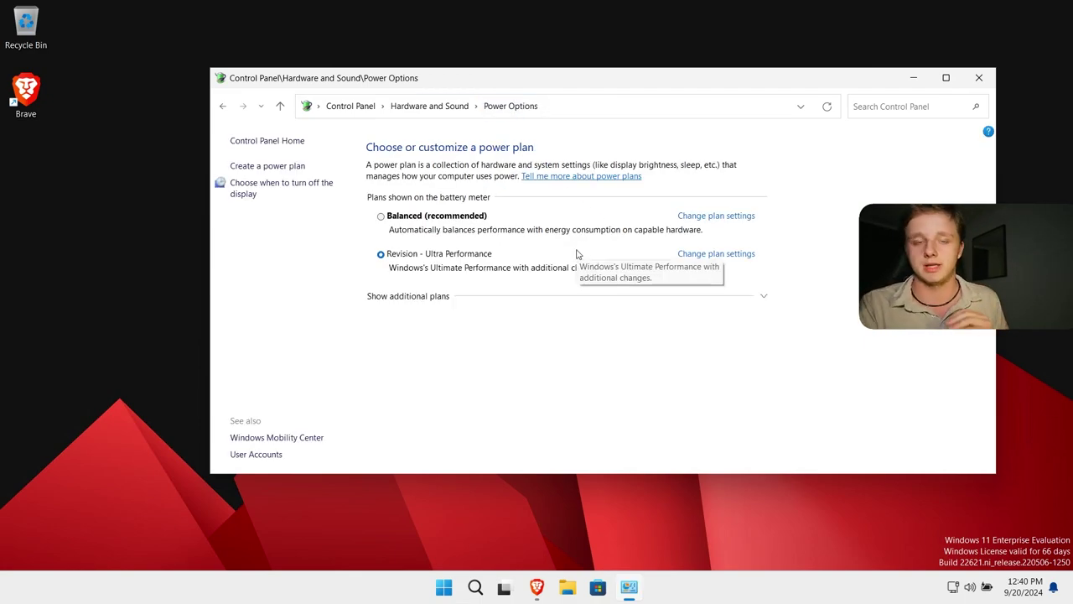
click(381, 217)
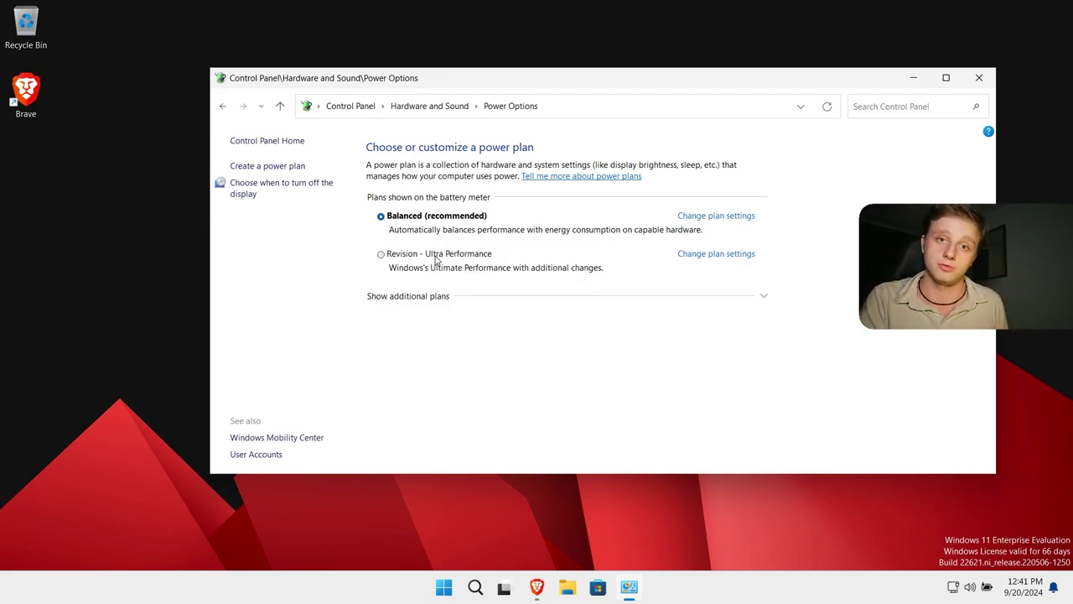
click(382, 254)
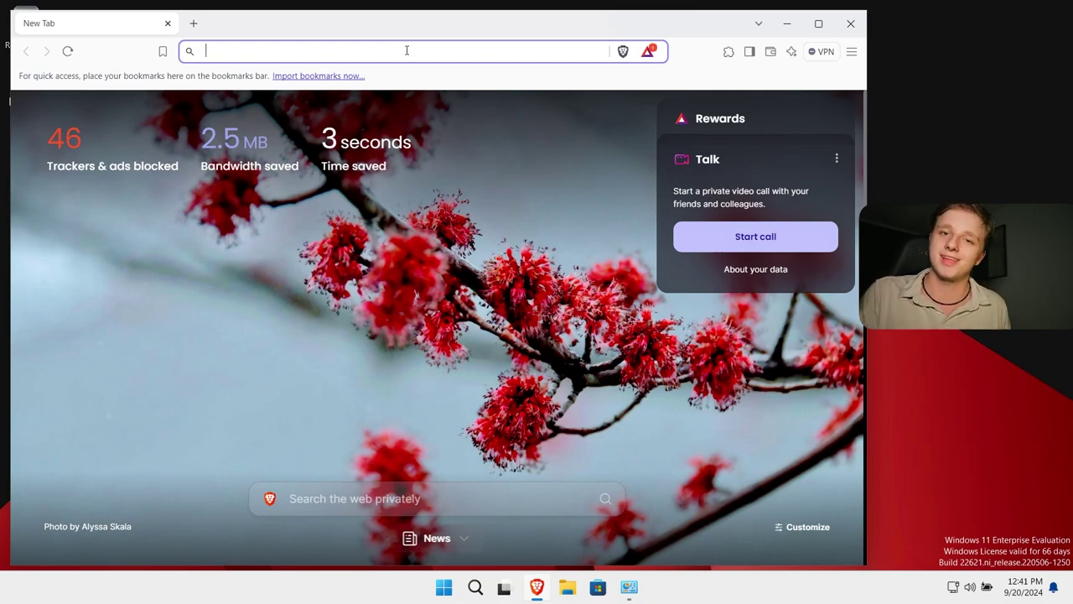
Step: Copy the powercfg -duplicatescheme command from the How-To Geek article
drag(394, 204, 36, 205)
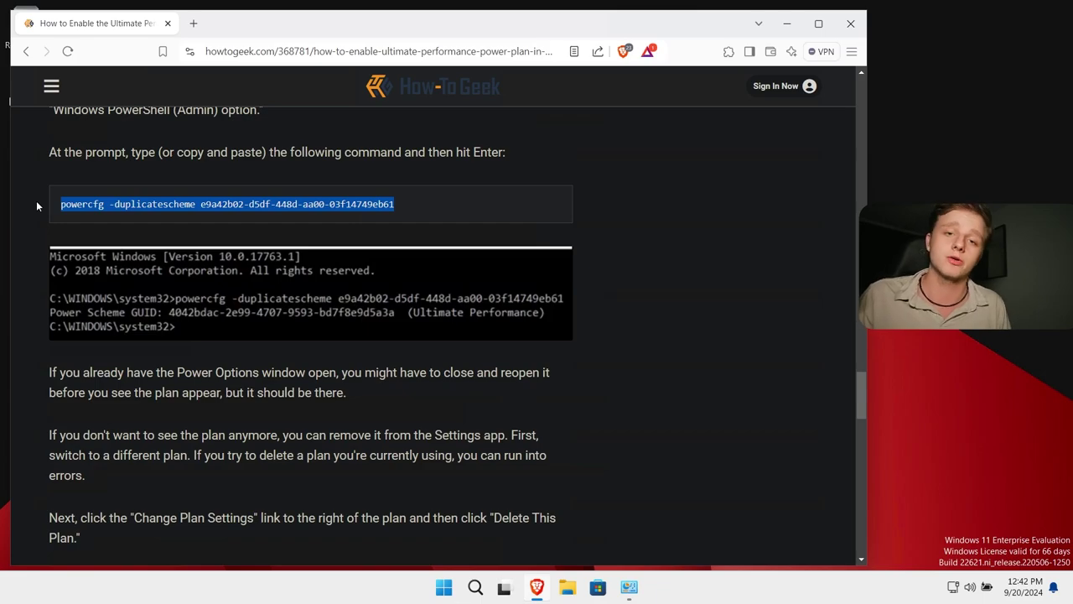
right_click(172, 206)
click(240, 224)
Step: Run the copied powercfg -duplicatescheme command in an administrator PowerShell
click(787, 24)
key(super)
text(power)
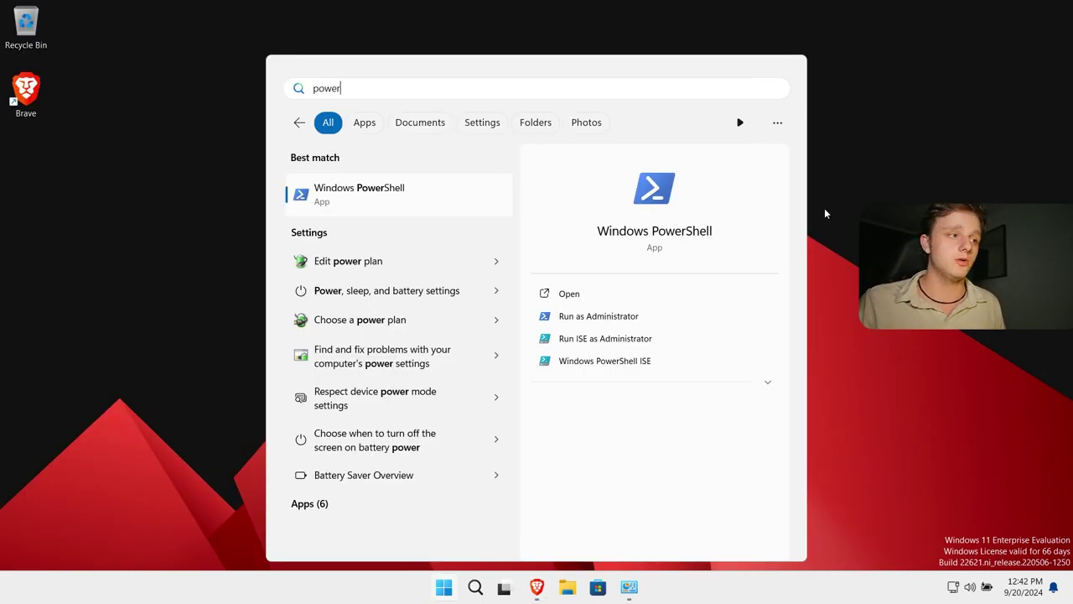
click(587, 317)
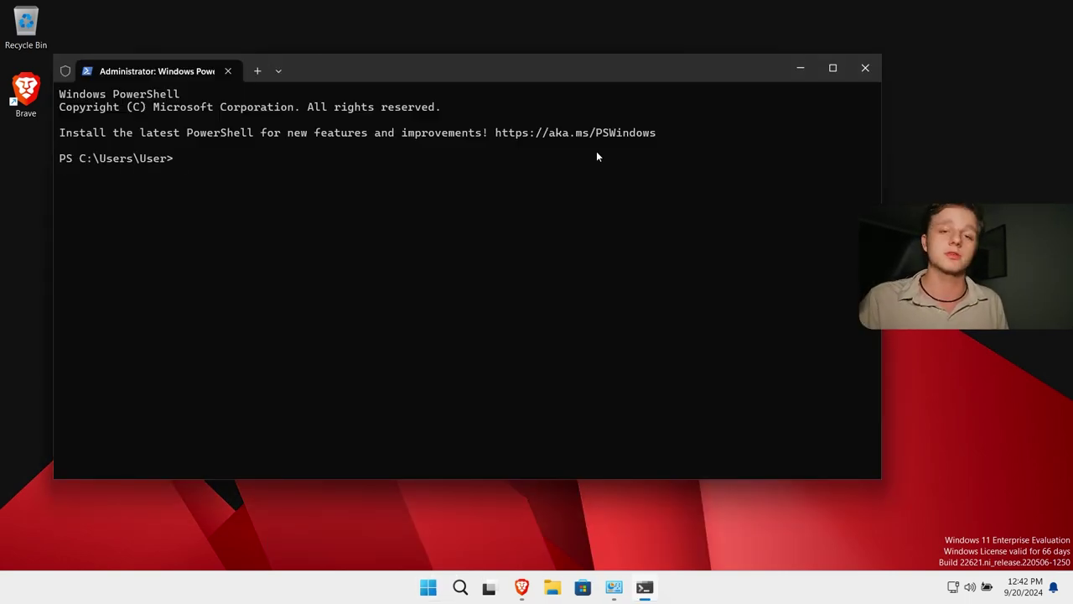
key(ctrl+v)
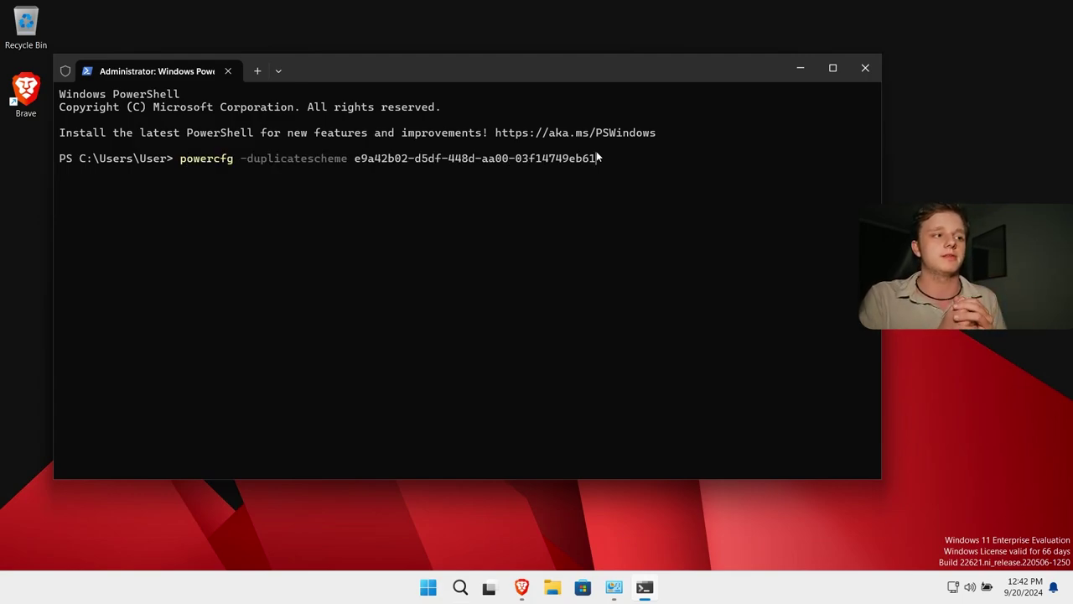
key(Return)
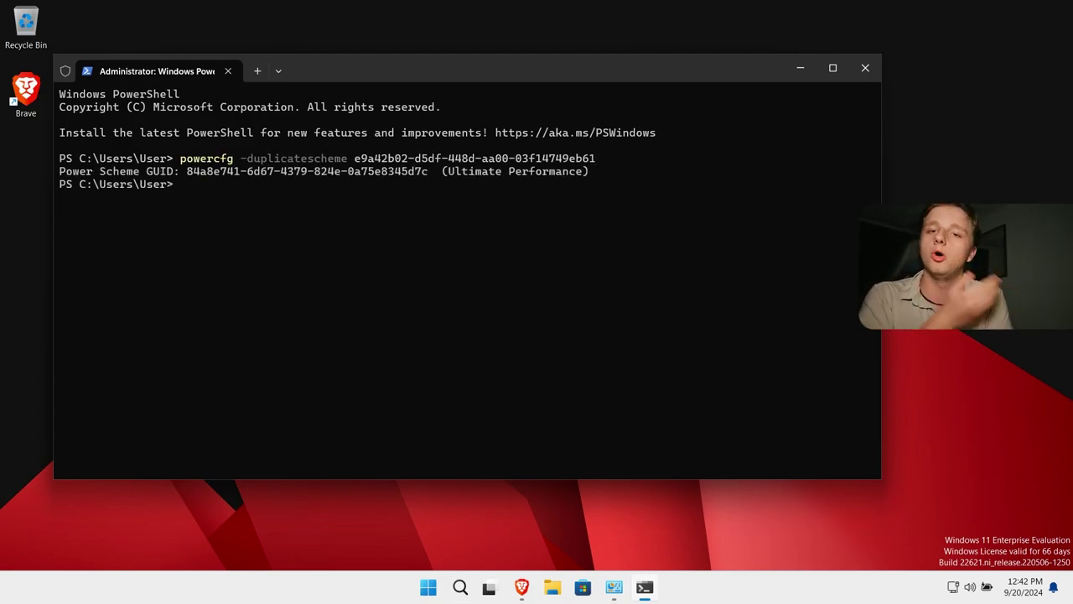
Step: Select Ultimate Performance, switch back to Revision - Ultra Performance, and close Power Options
click(866, 67)
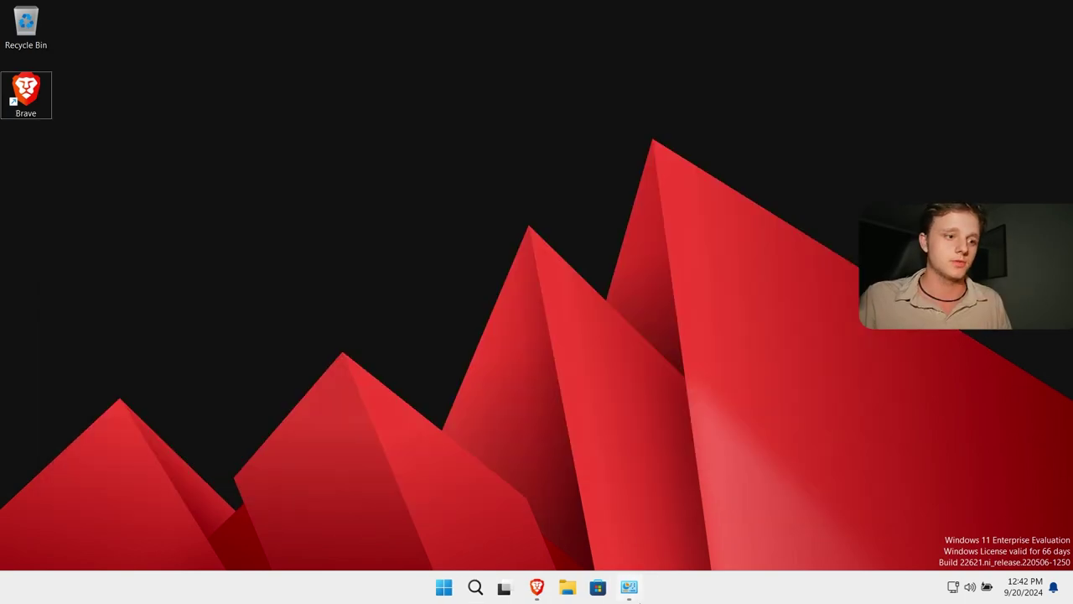
click(629, 587)
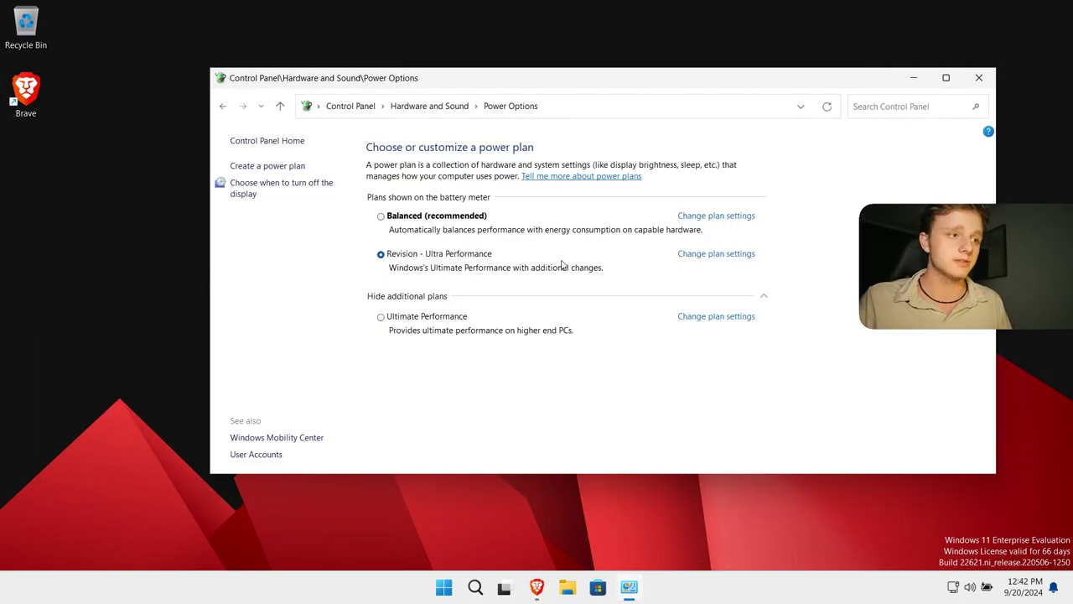
click(381, 317)
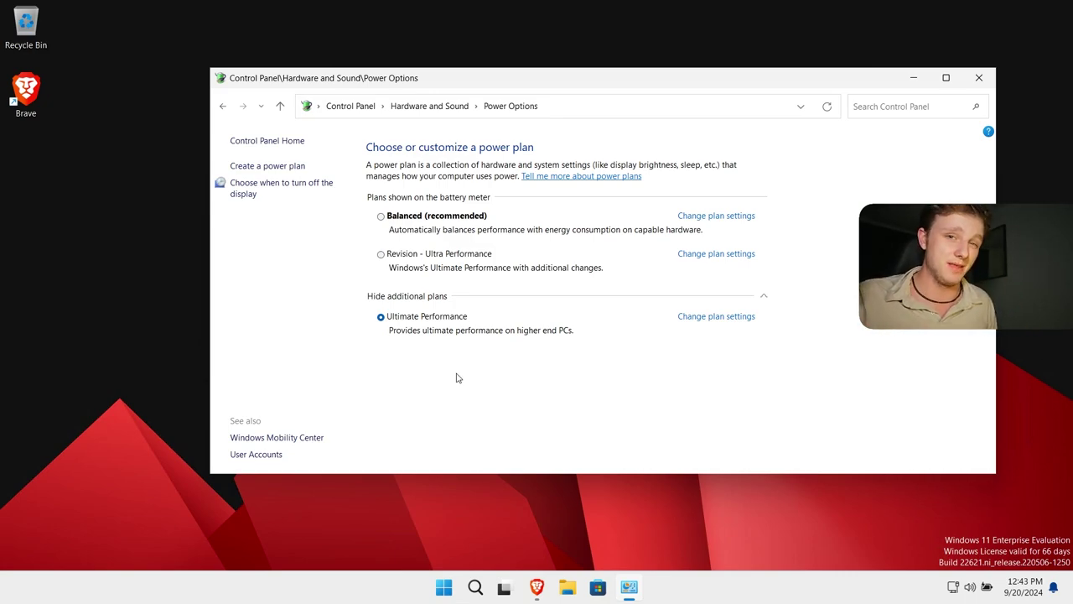
click(382, 254)
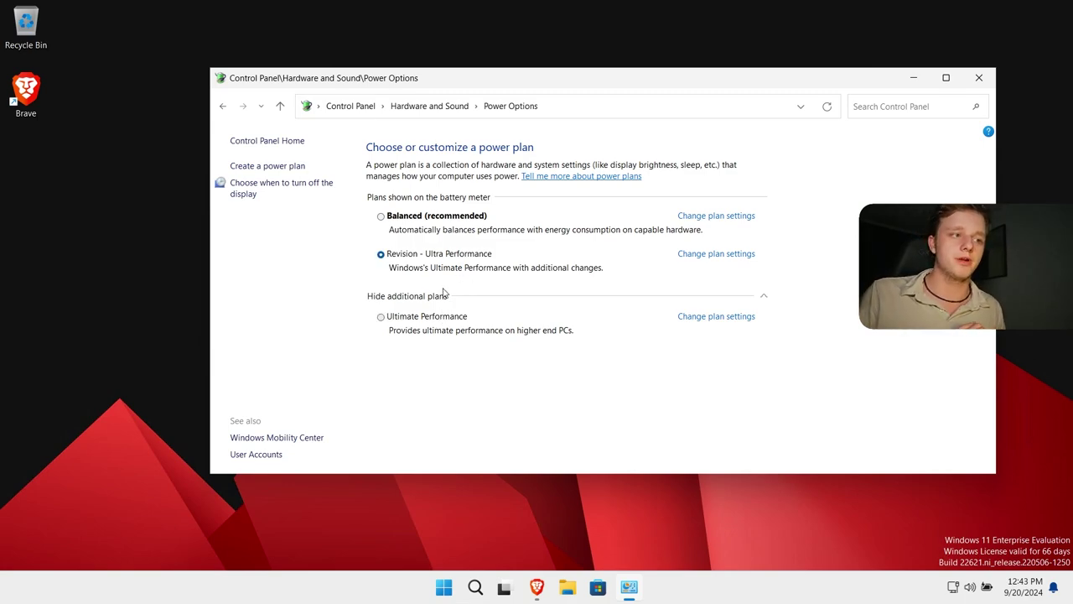
click(759, 297)
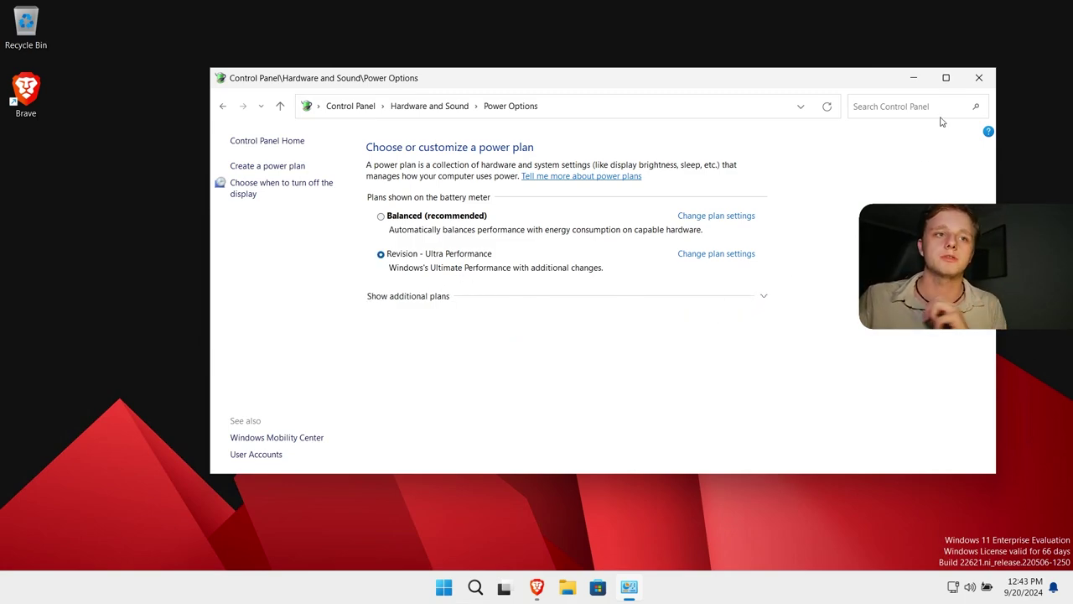
click(978, 77)
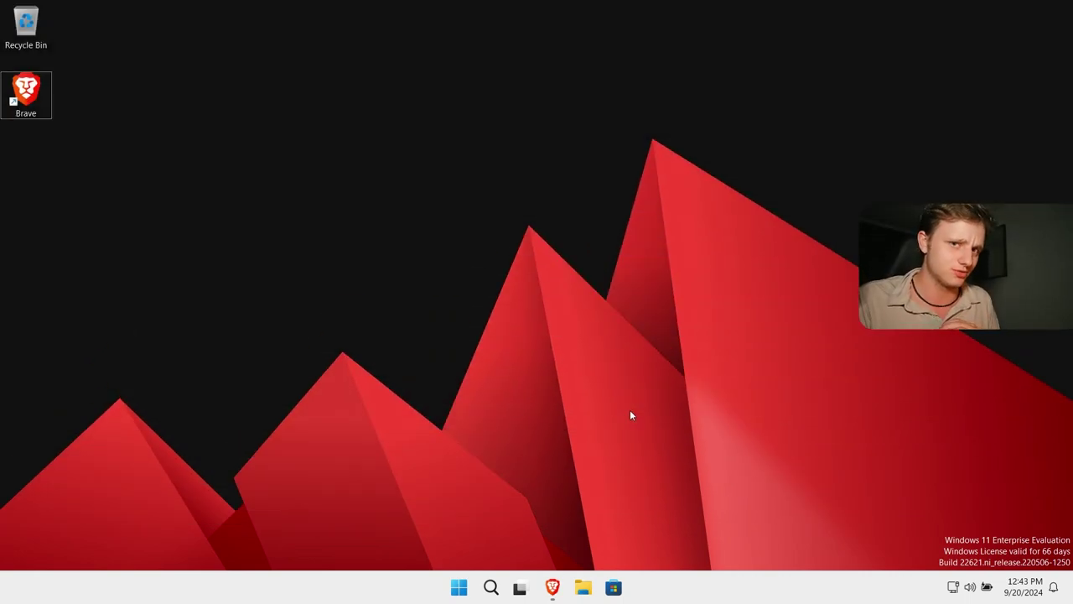
Step: Open 'Adjust the appearance and performance of Windows' and close it again
key(super)
text(performance)
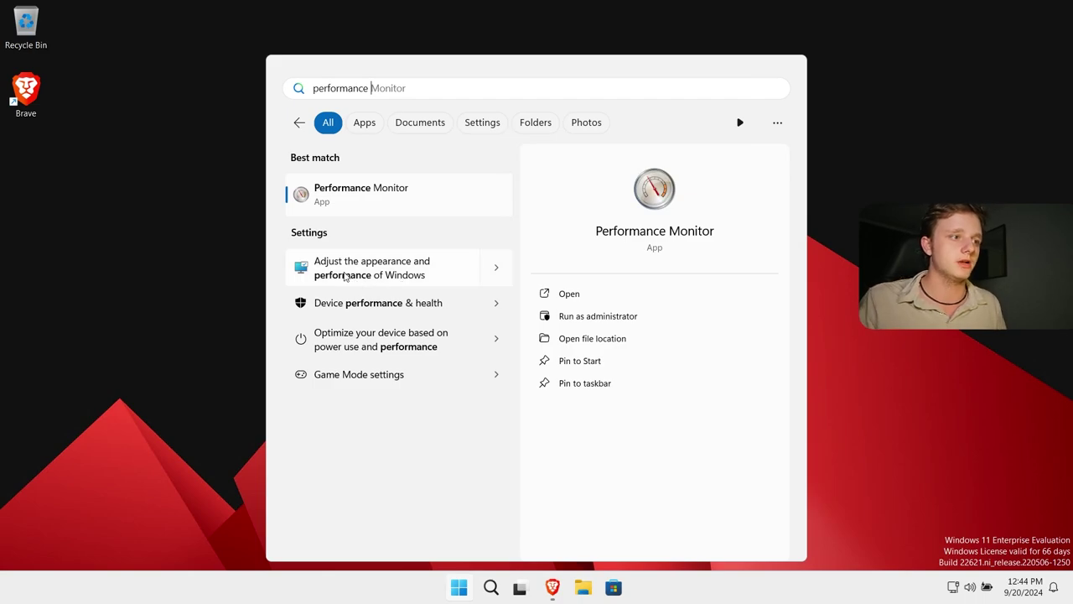
click(391, 279)
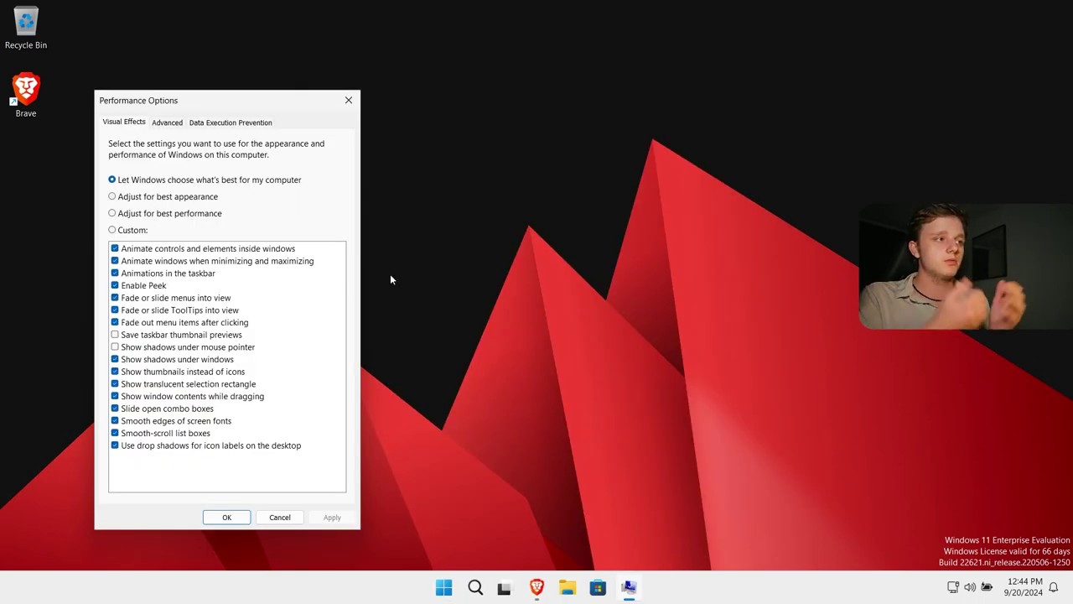
click(348, 102)
Step: Launch Control Panel by searching 'control panel'
key(super)
text(control panel)
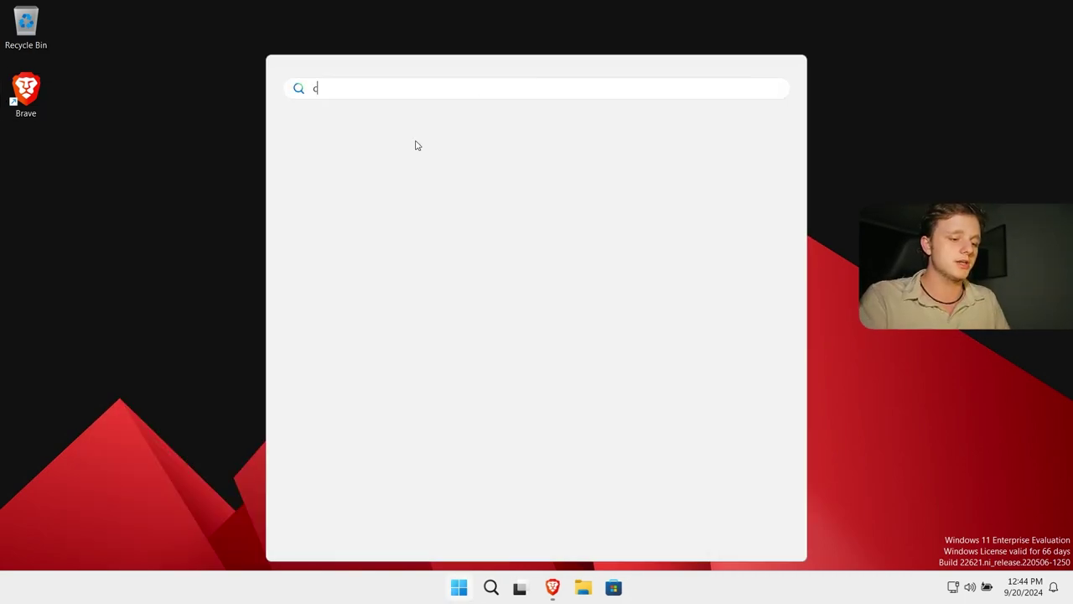
key(Return)
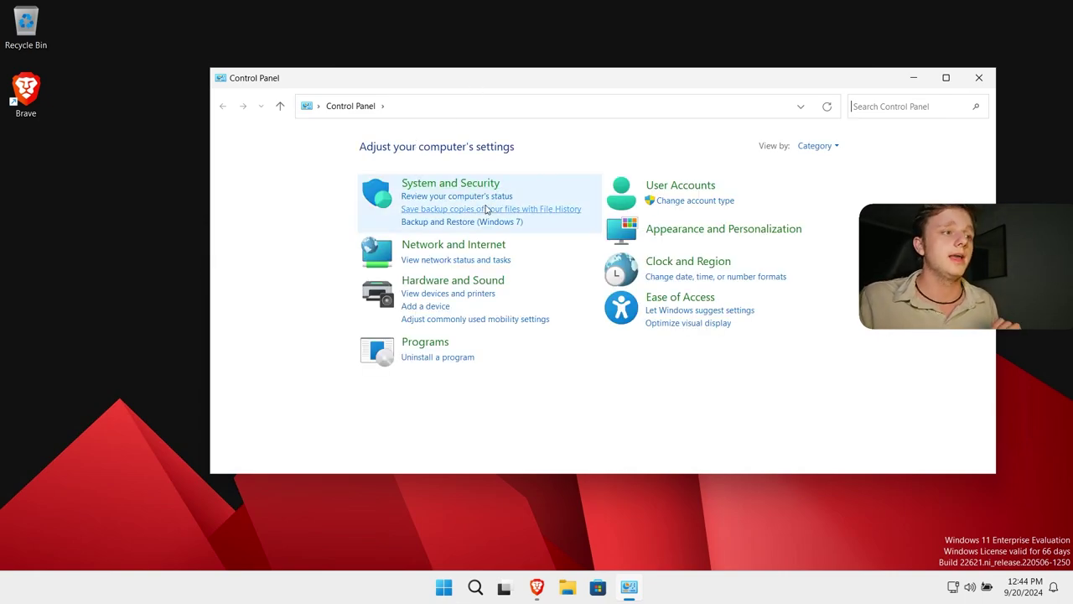
Step: Go through System and Security > System > Advanced system settings to Performance Settings
click(443, 183)
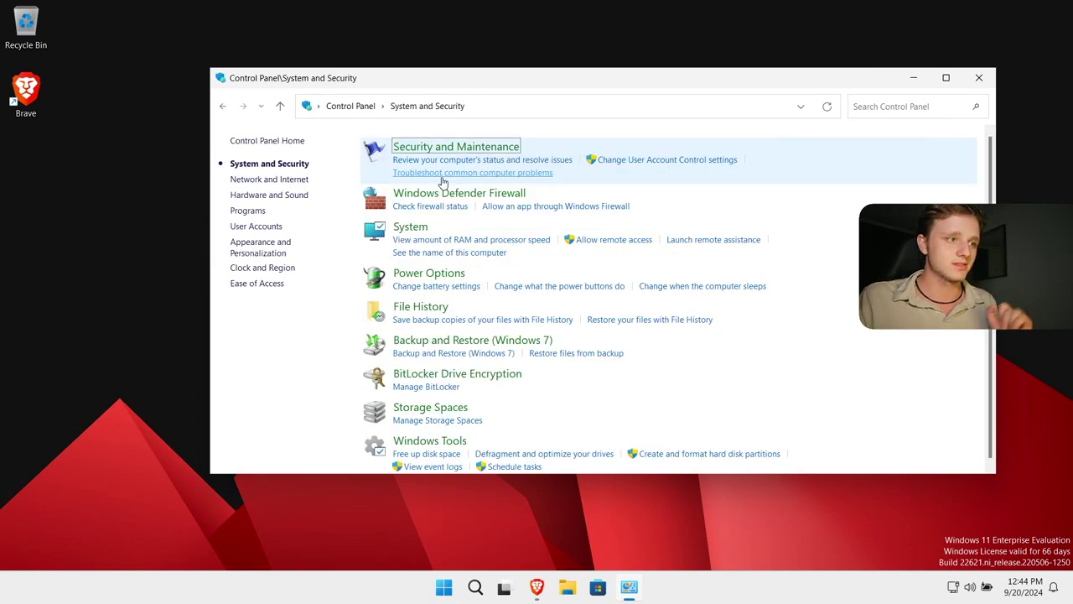
click(406, 230)
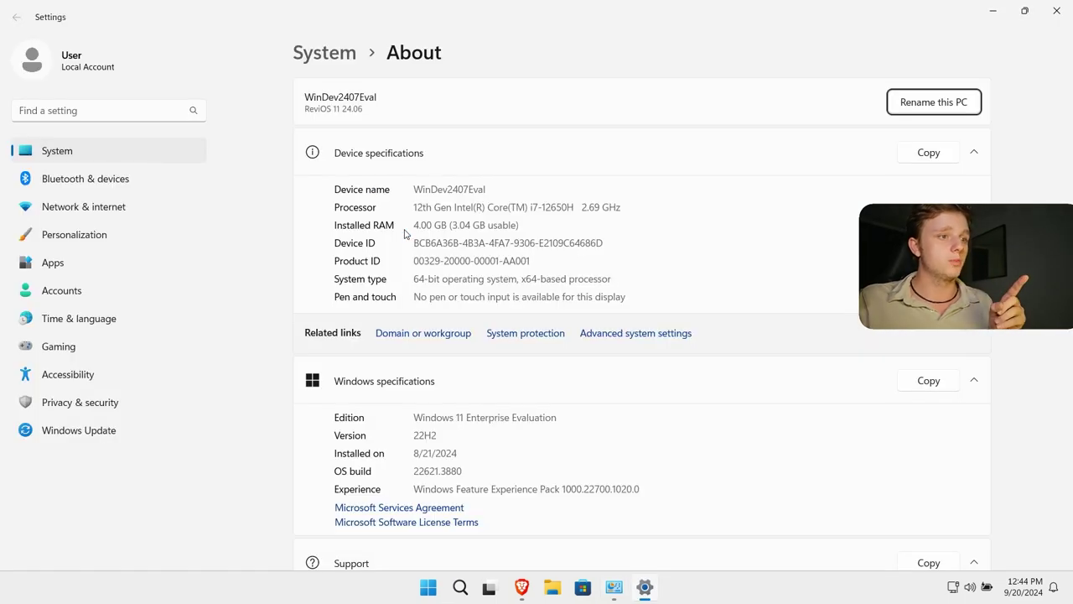
click(624, 335)
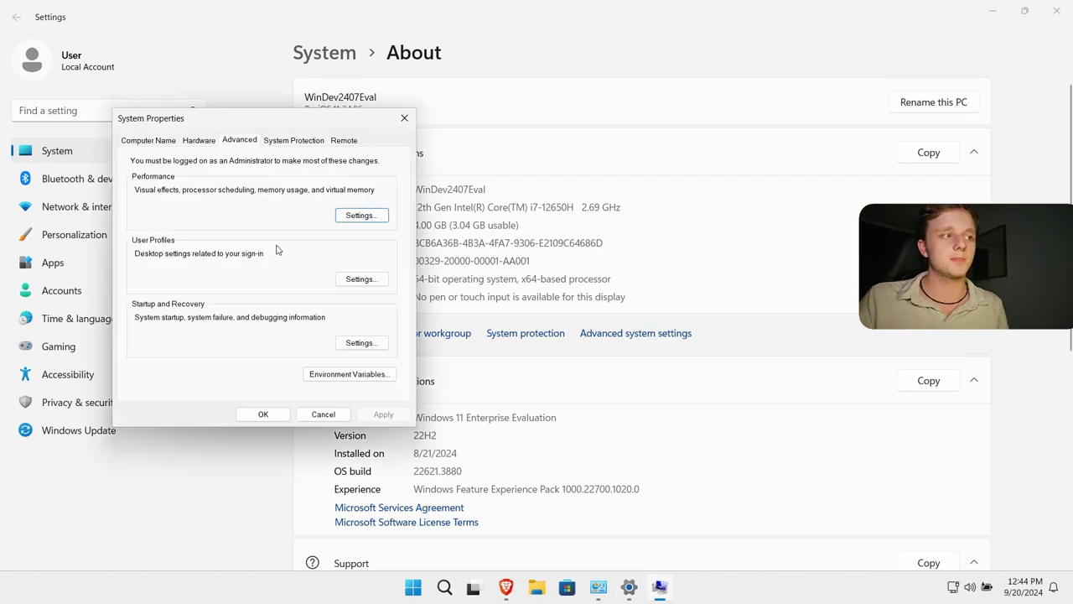
click(361, 216)
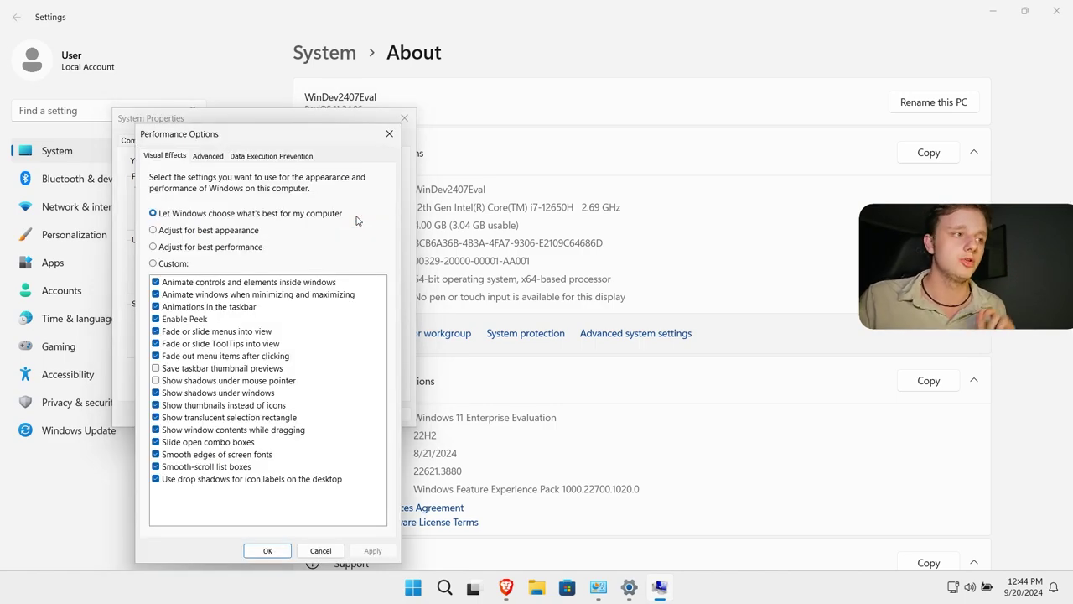
drag(316, 139, 552, 80)
Step: Turn off window minimize/maximize animation and test window contents while dragging off and back on
click(1057, 10)
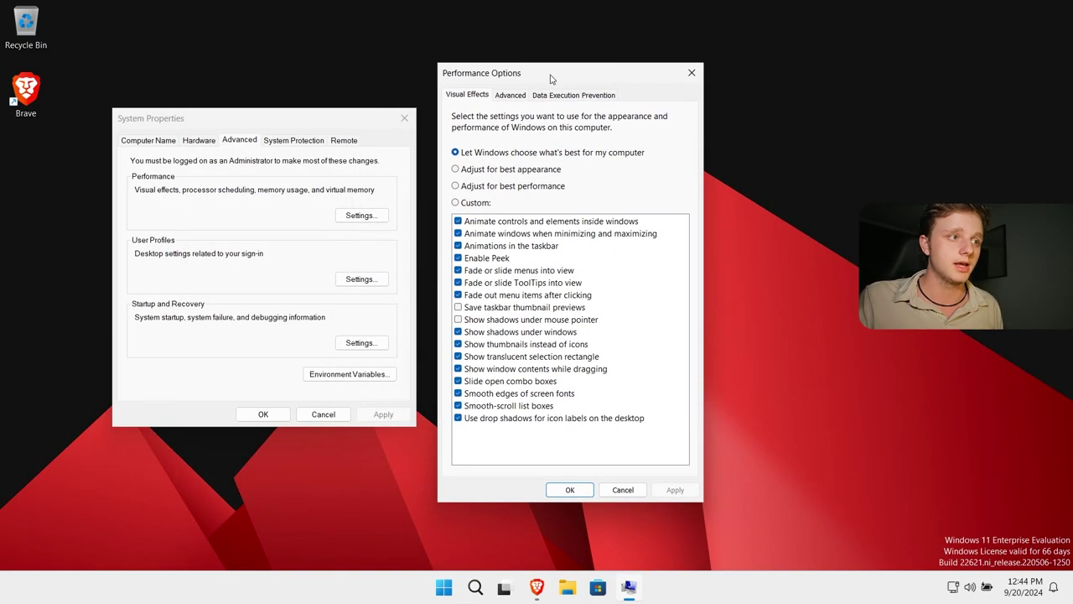
click(577, 235)
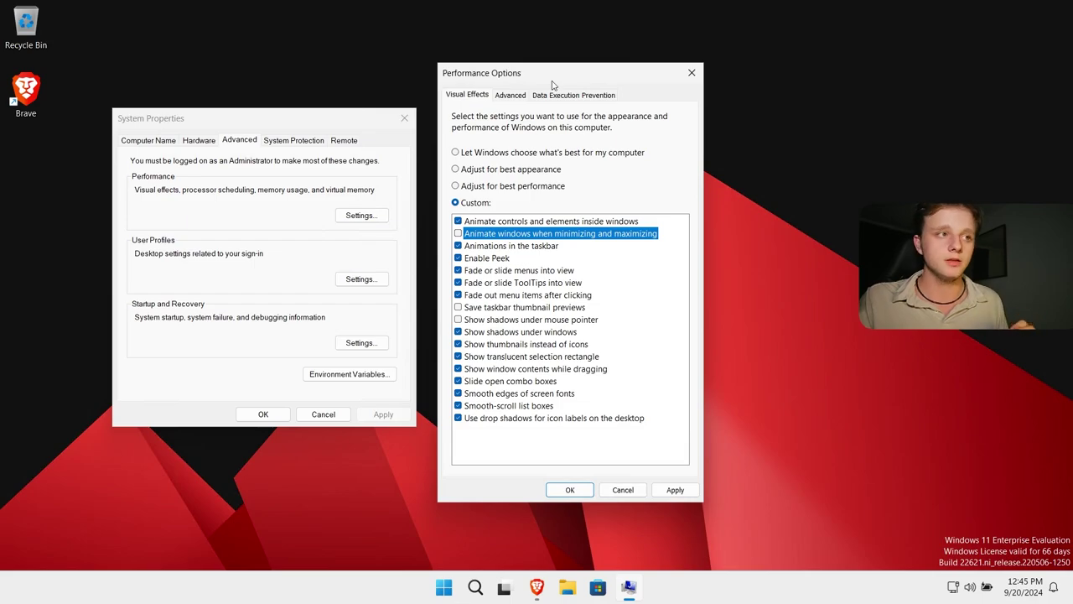
drag(537, 81, 523, 102)
click(464, 392)
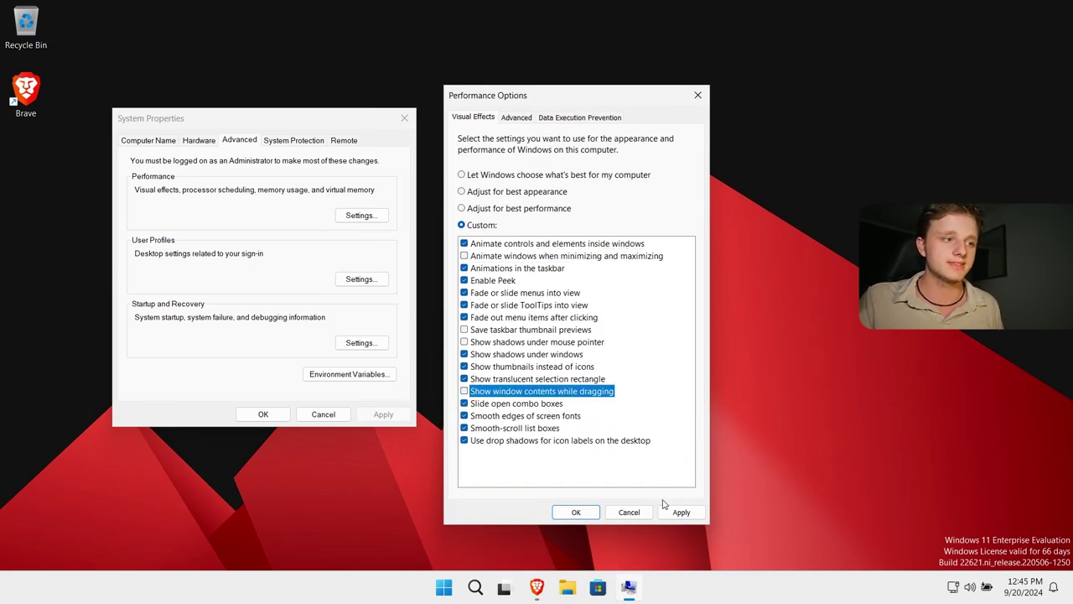
click(684, 510)
drag(584, 107, 561, 99)
click(447, 390)
click(663, 511)
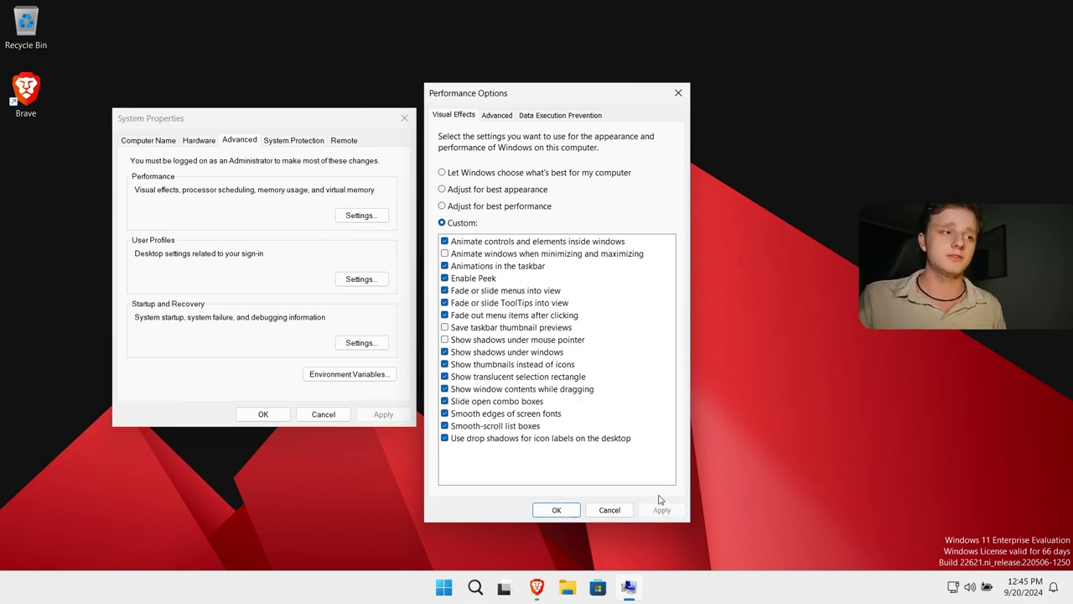
Step: Apply Adjust for best performance, then re-enable window contents while dragging, smooth-scroll list boxes and smooth font edges
click(499, 206)
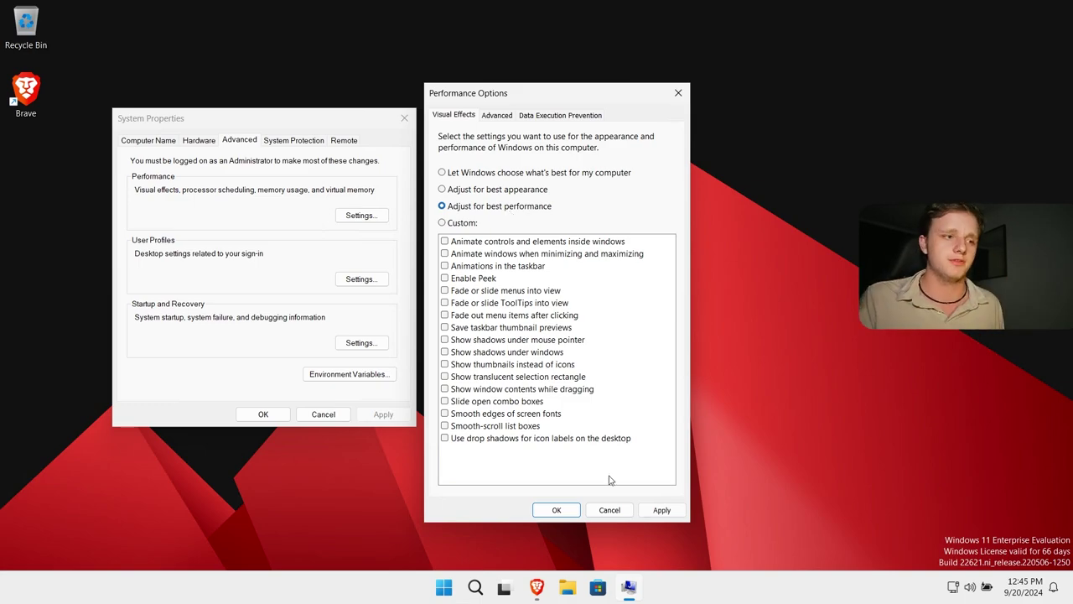
click(662, 510)
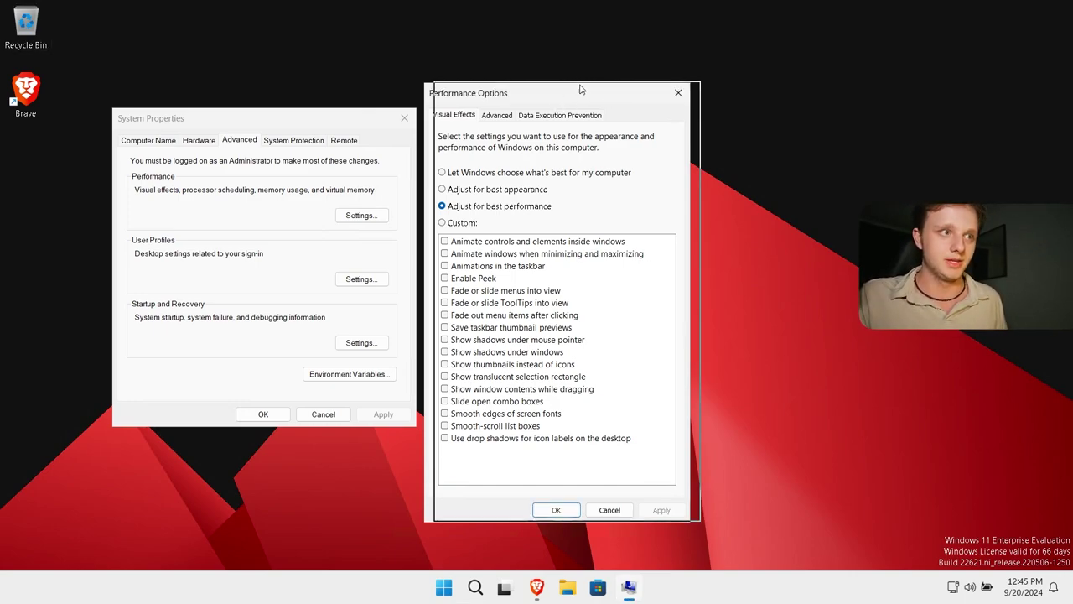
mouse_move(592, 89)
mouse_down()
mouse_move(806, 92)
mouse_move(606, 95)
mouse_move(643, 76)
mouse_move(570, 66)
mouse_move(668, 60)
mouse_move(599, 58)
mouse_move(582, 101)
mouse_move(572, 89)
mouse_up()
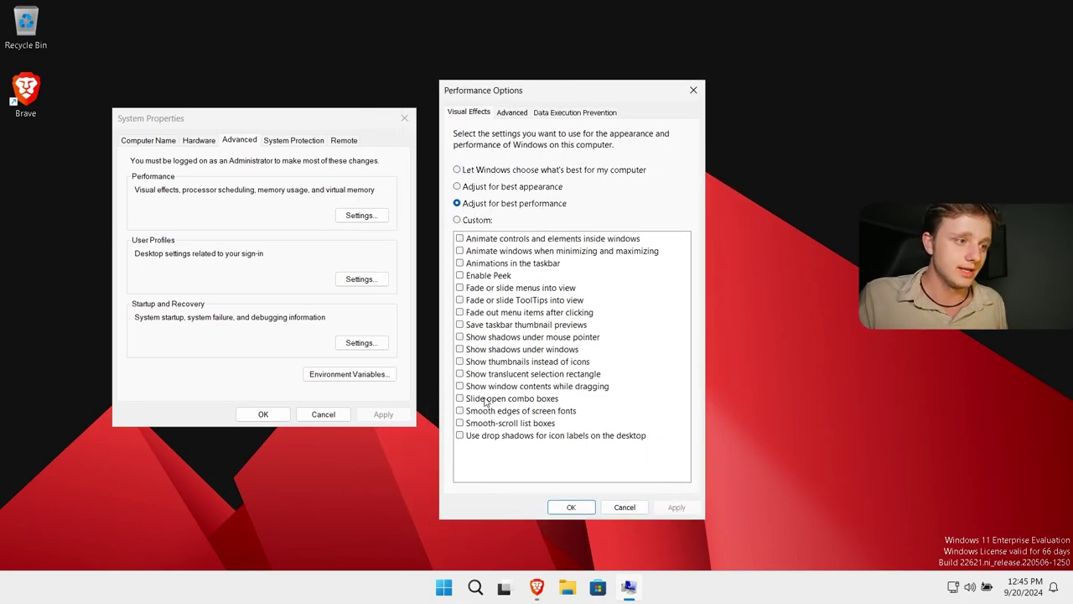
click(460, 386)
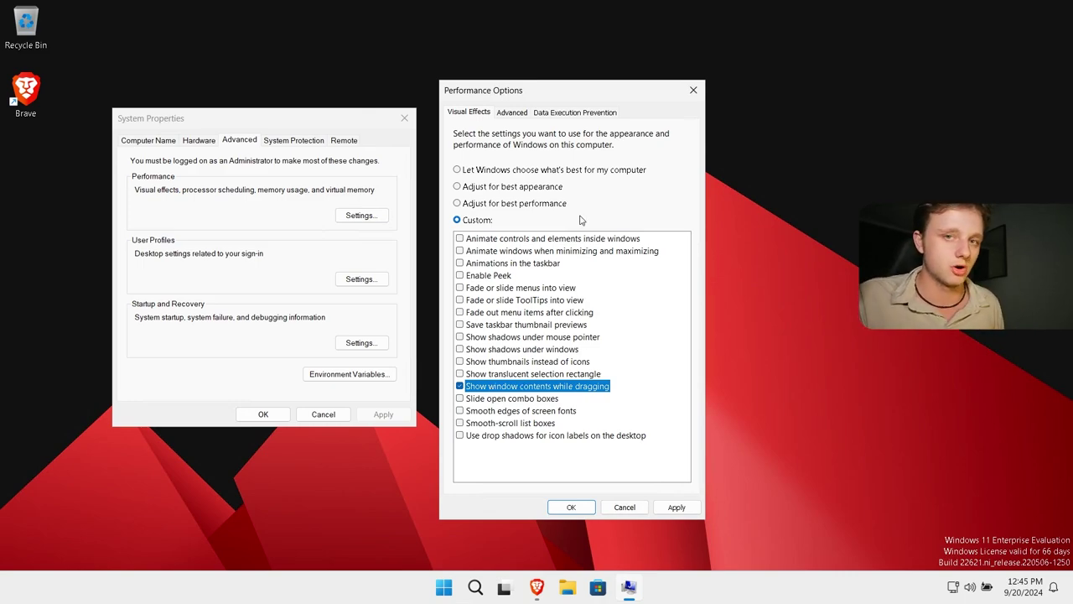
click(460, 423)
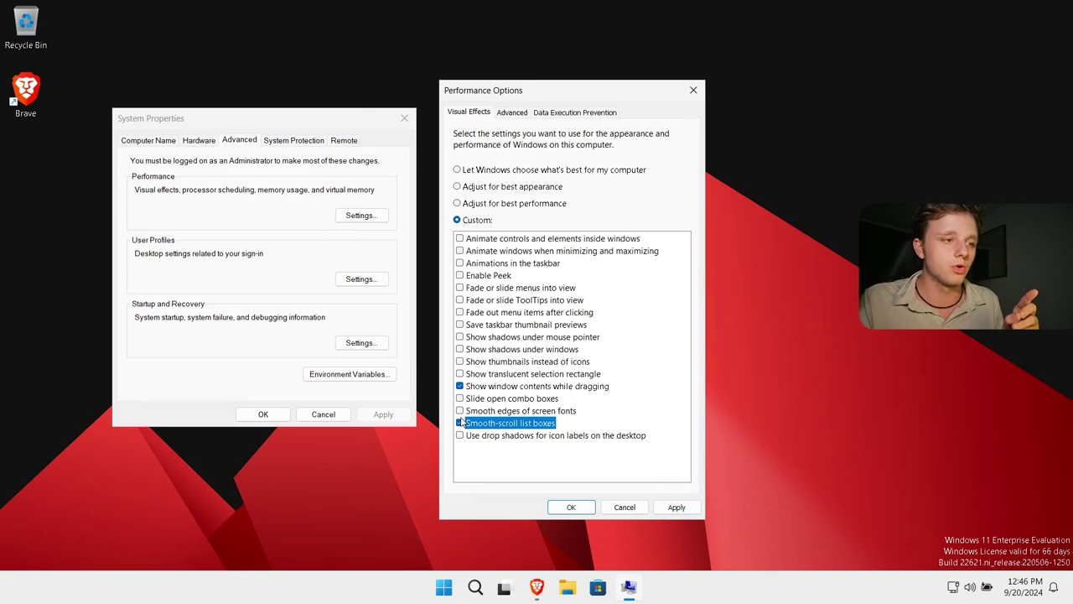
click(459, 411)
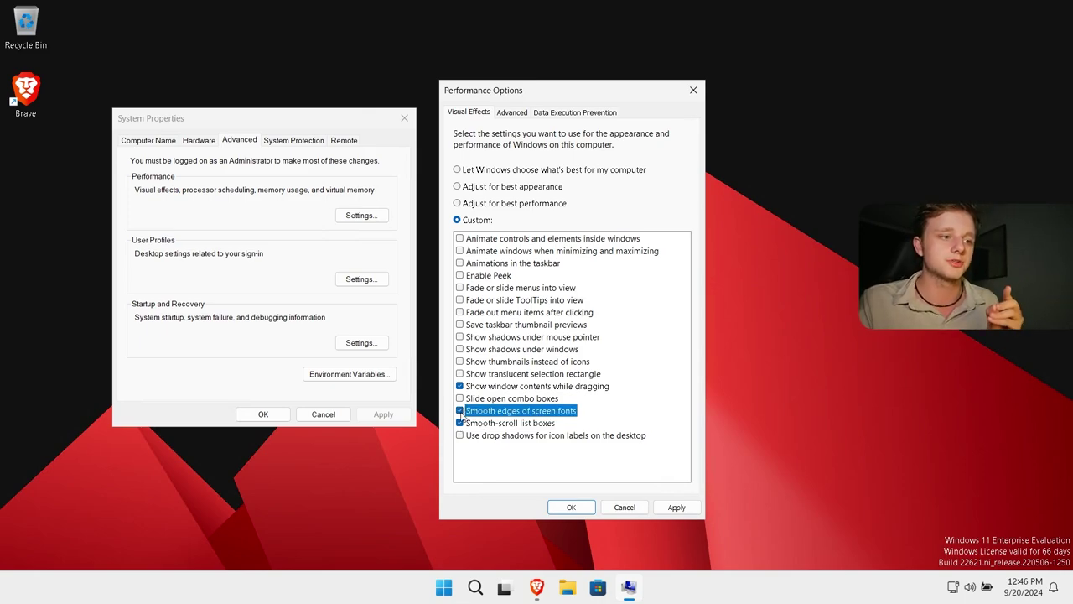
click(677, 506)
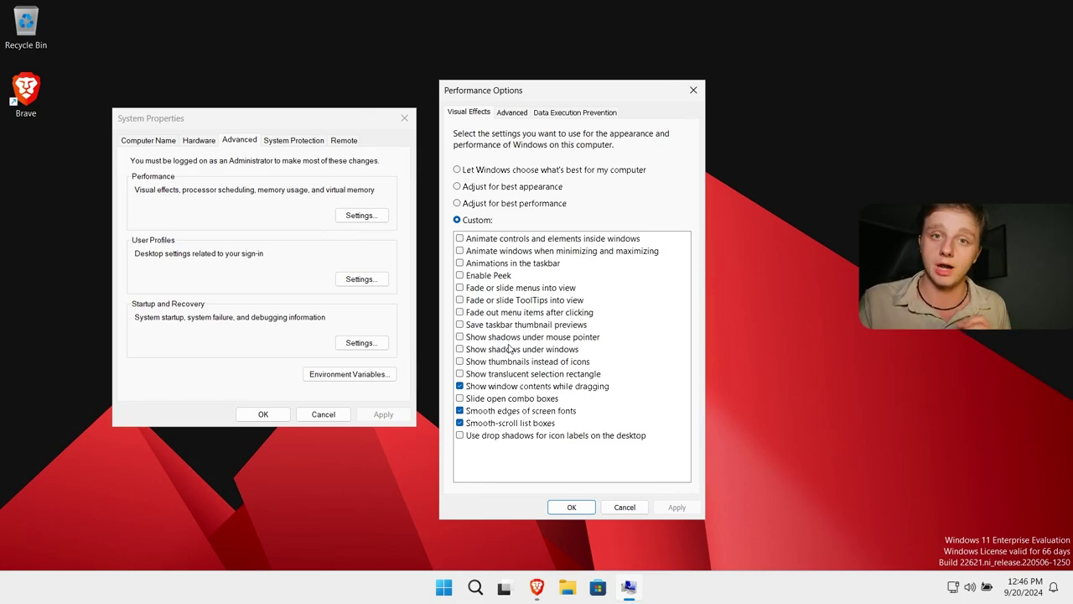
Step: Turn Enable Peek on and back off, then tick Show thumbnails instead of icons
click(488, 277)
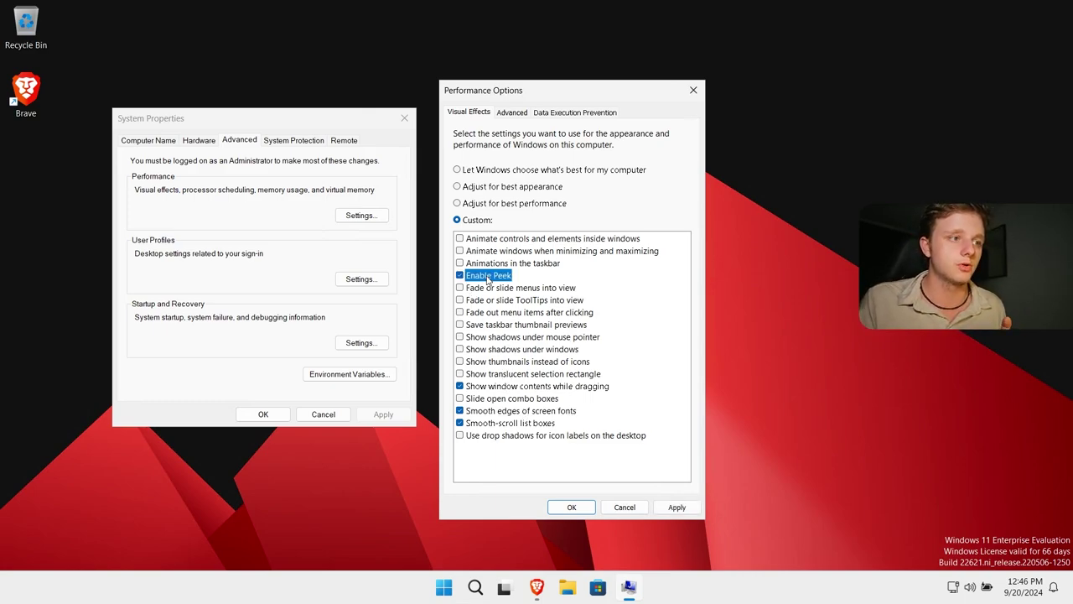
click(7, 105)
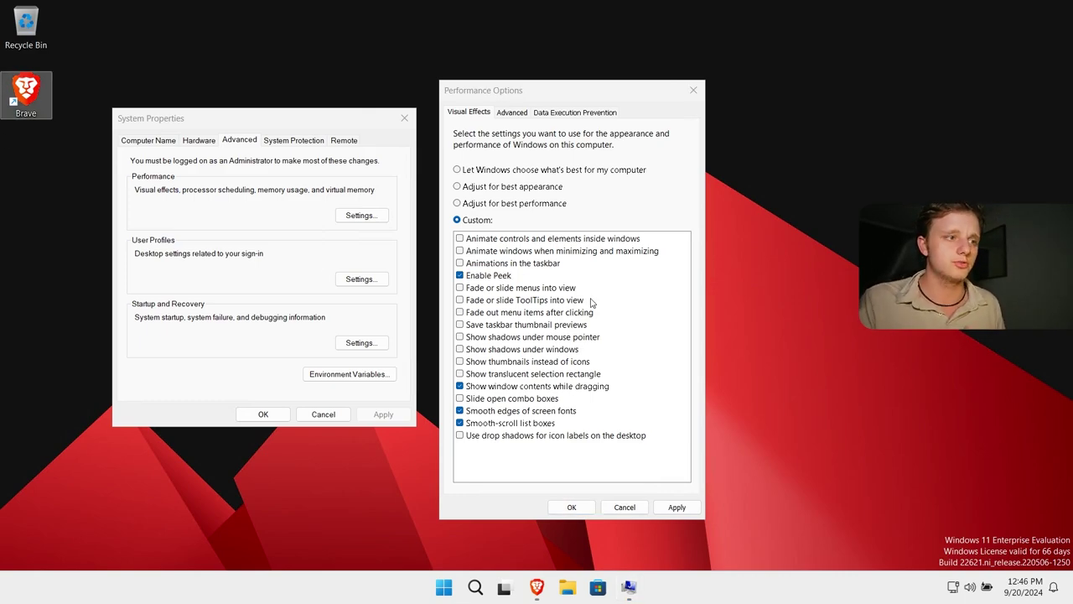
click(464, 275)
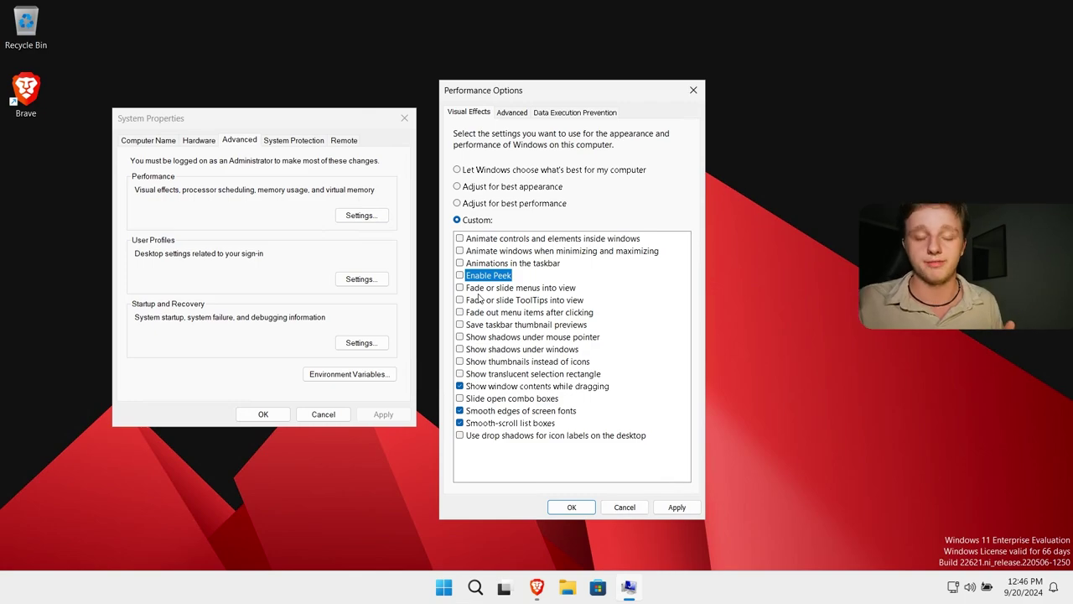
key(Up)
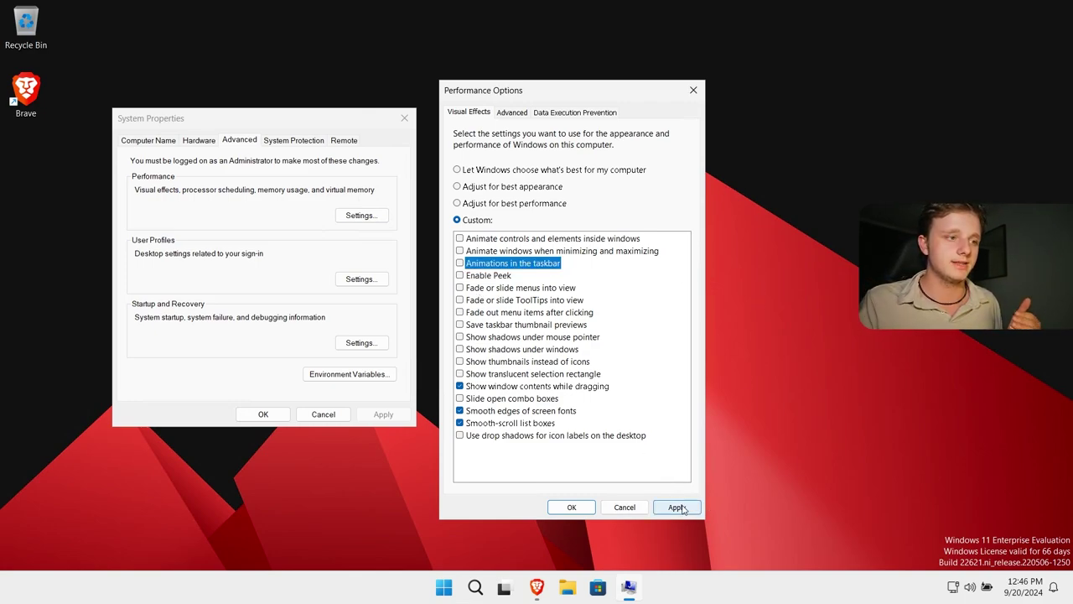
click(459, 362)
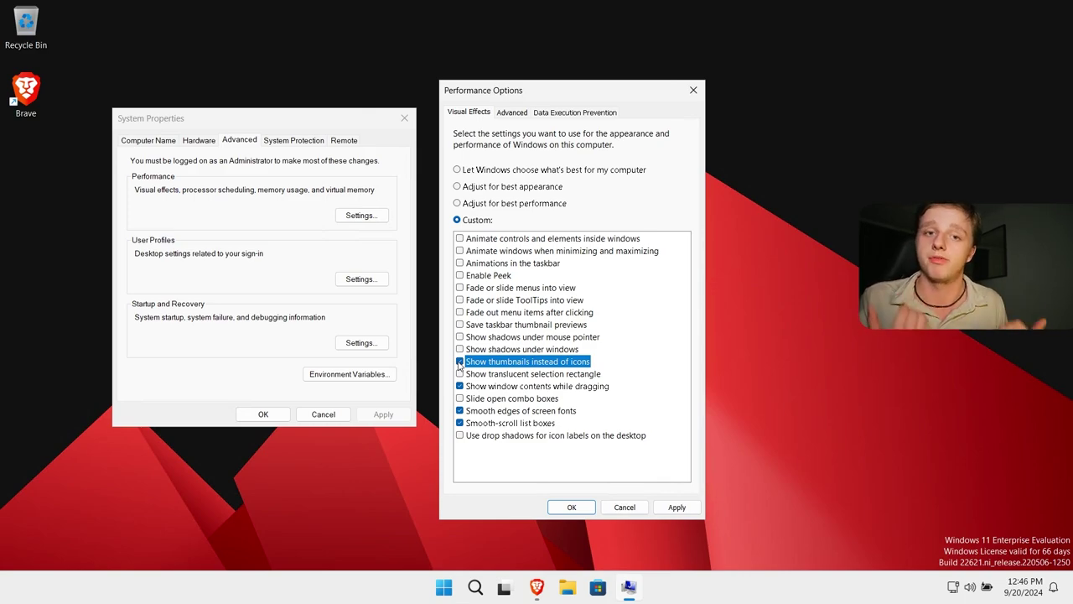
Step: Apply and confirm the visual effects, then close System Properties
click(677, 506)
click(572, 507)
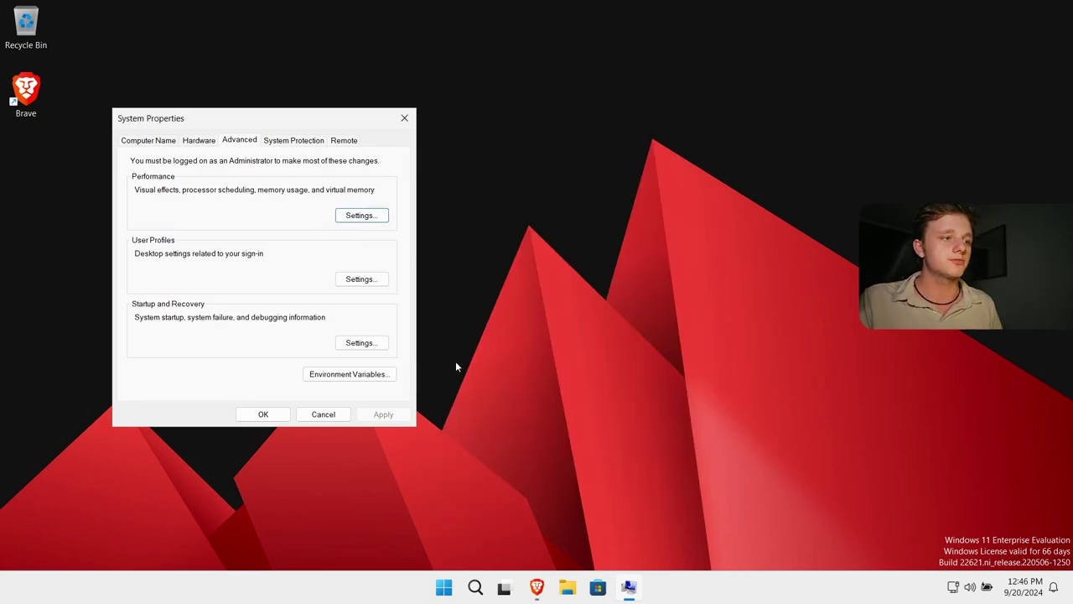
click(405, 119)
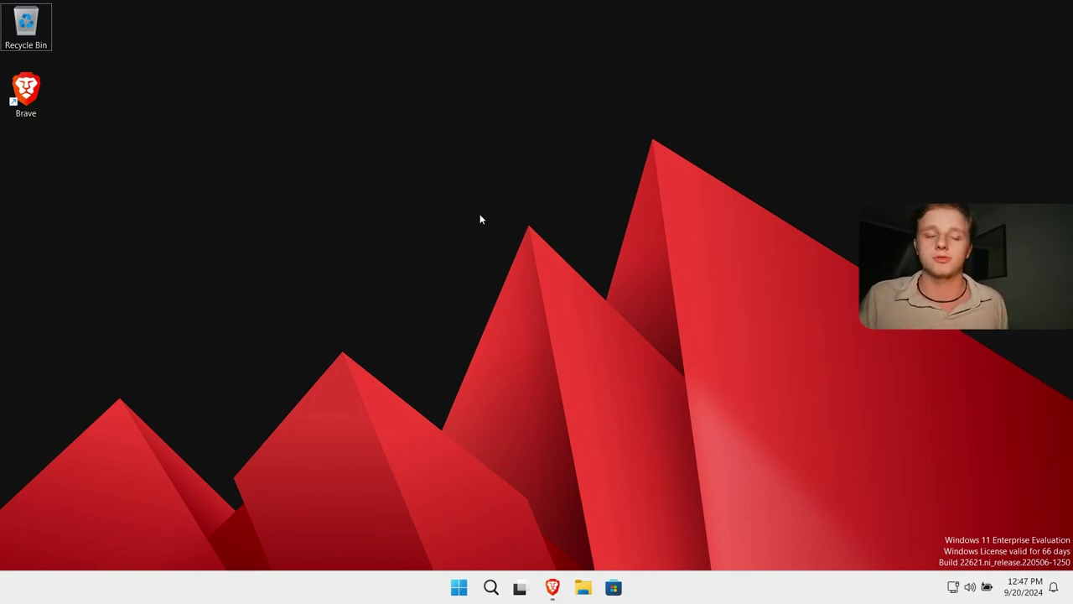
Step: Search 'game' and open the Game Mode settings page
click(551, 590)
click(547, 593)
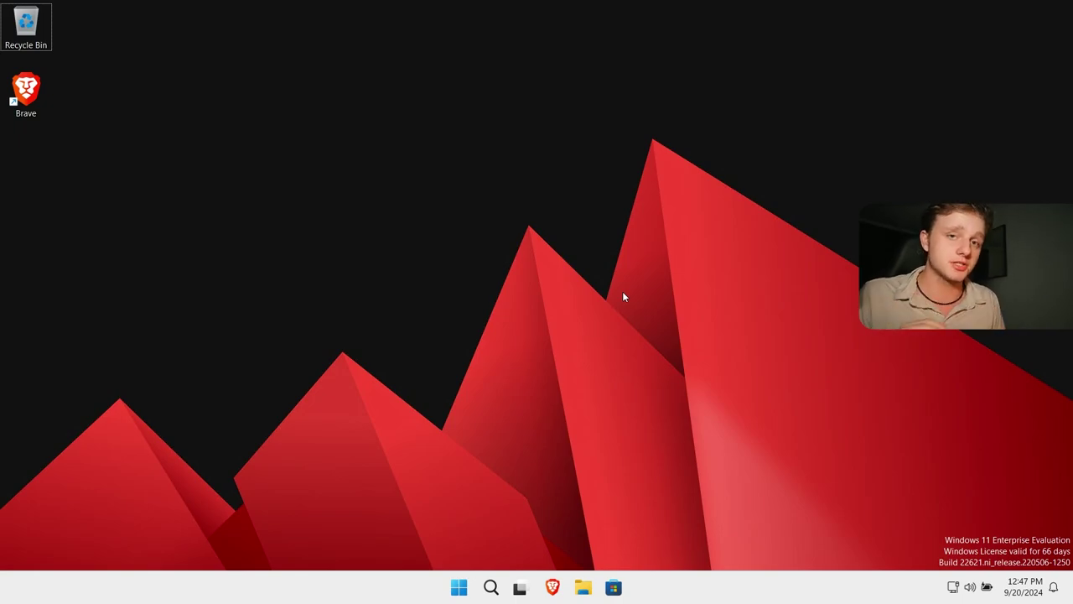
key(super)
text(game)
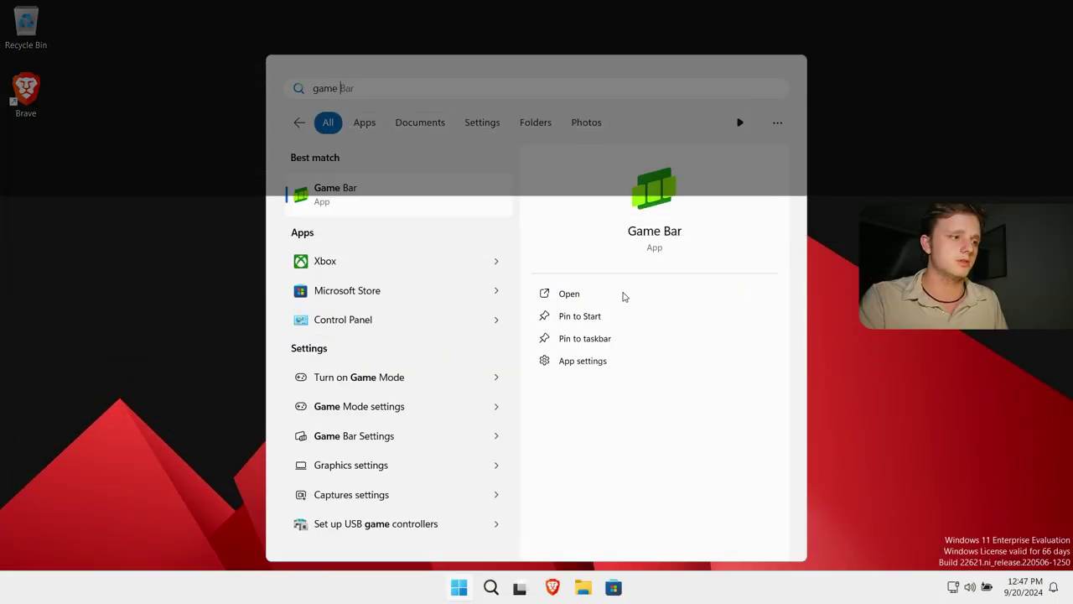
key(BackSpace)
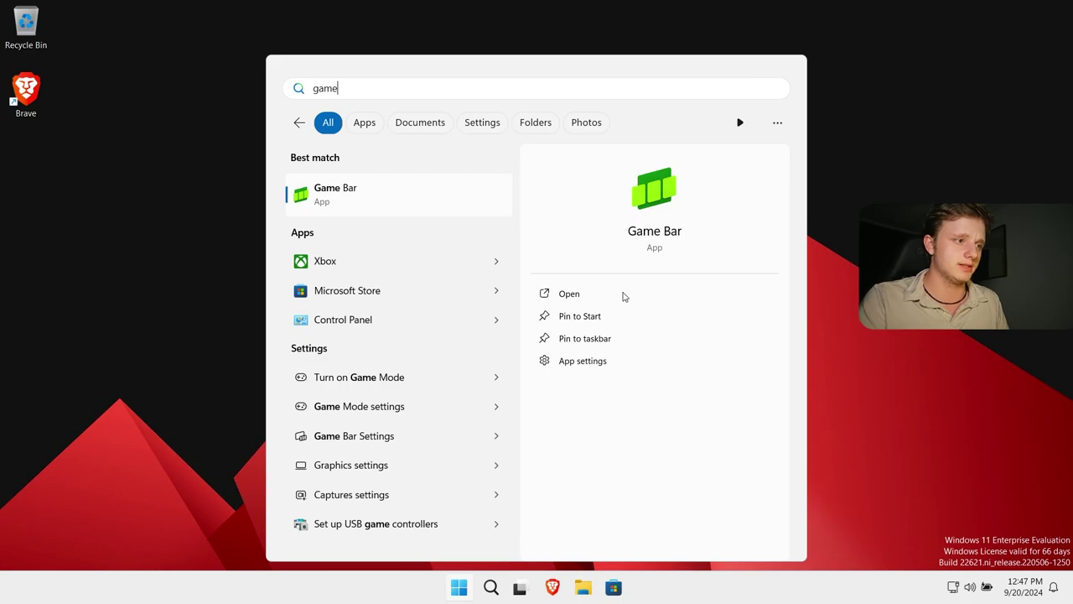
click(365, 387)
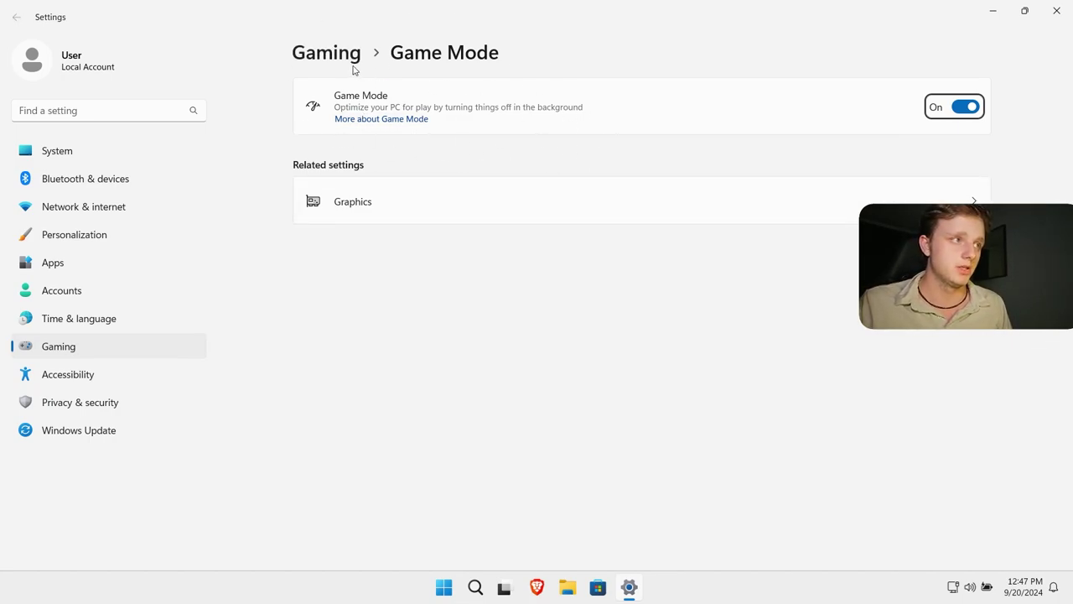
Step: Set Microsoft Visual Studio 2022 to High performance in per-app Graphics settings
click(371, 204)
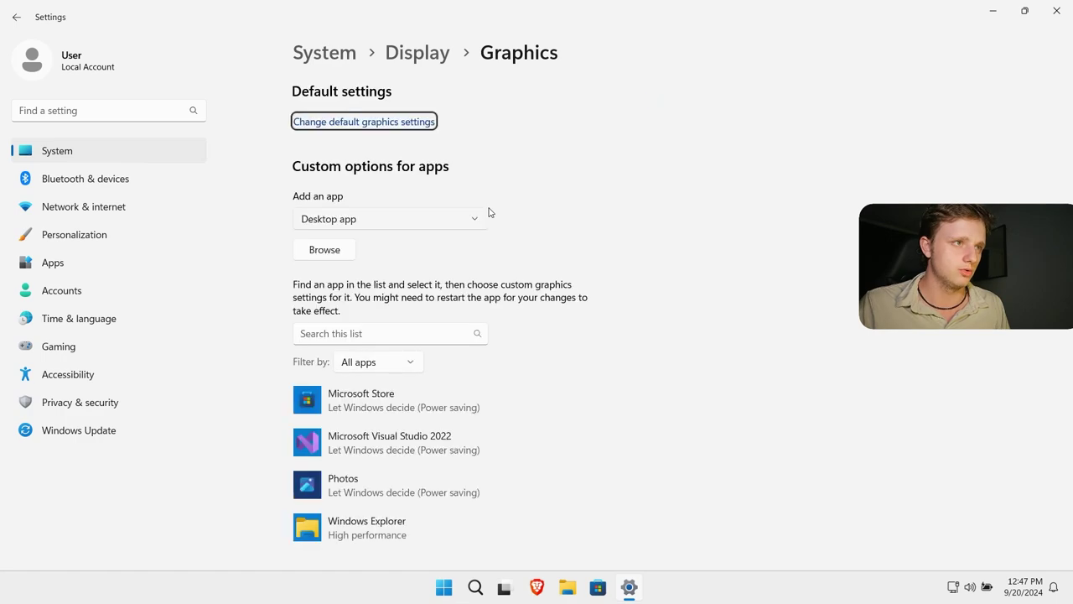
scroll(450, 244, down, 1)
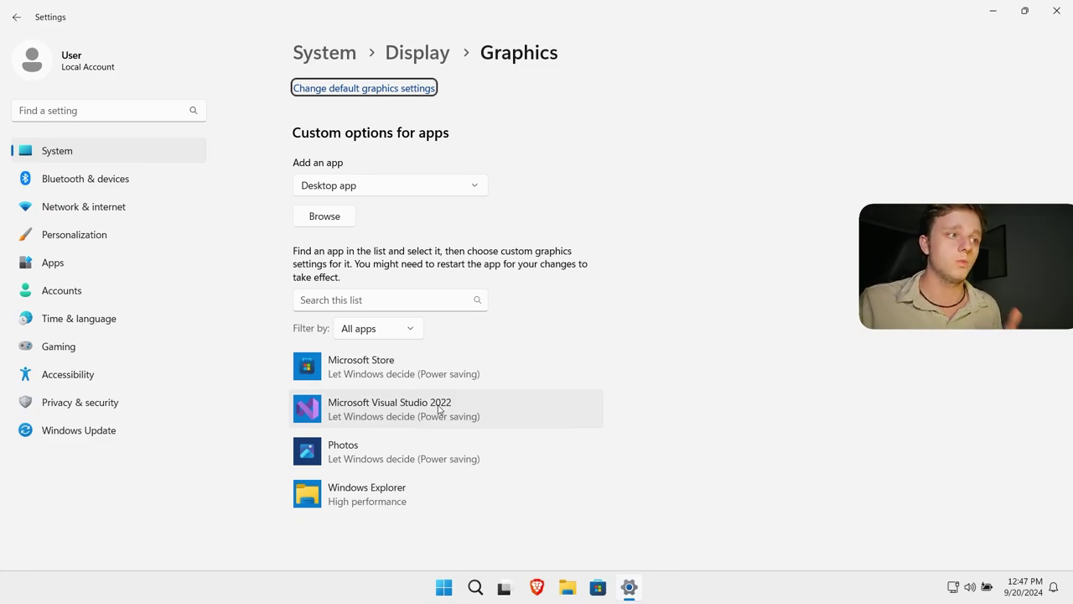
click(438, 410)
scroll(501, 462, down, 1)
click(498, 414)
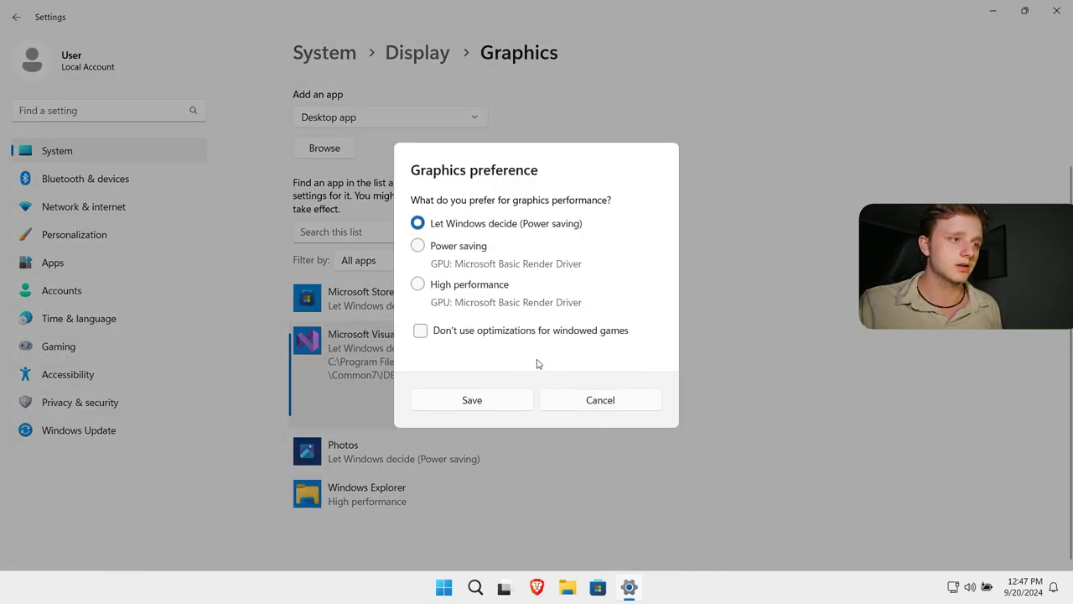
click(468, 285)
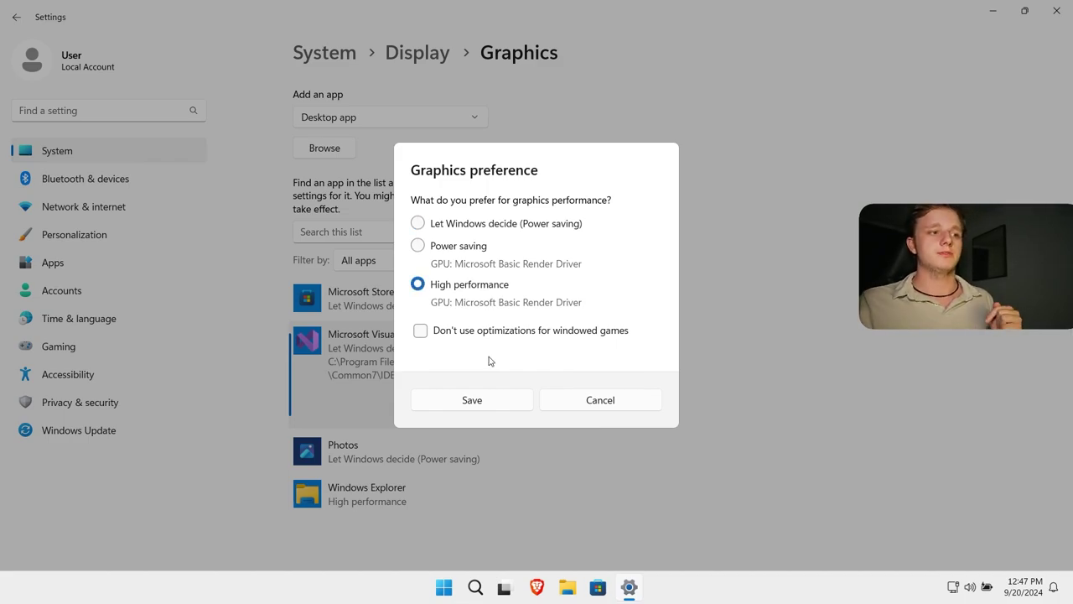
click(505, 401)
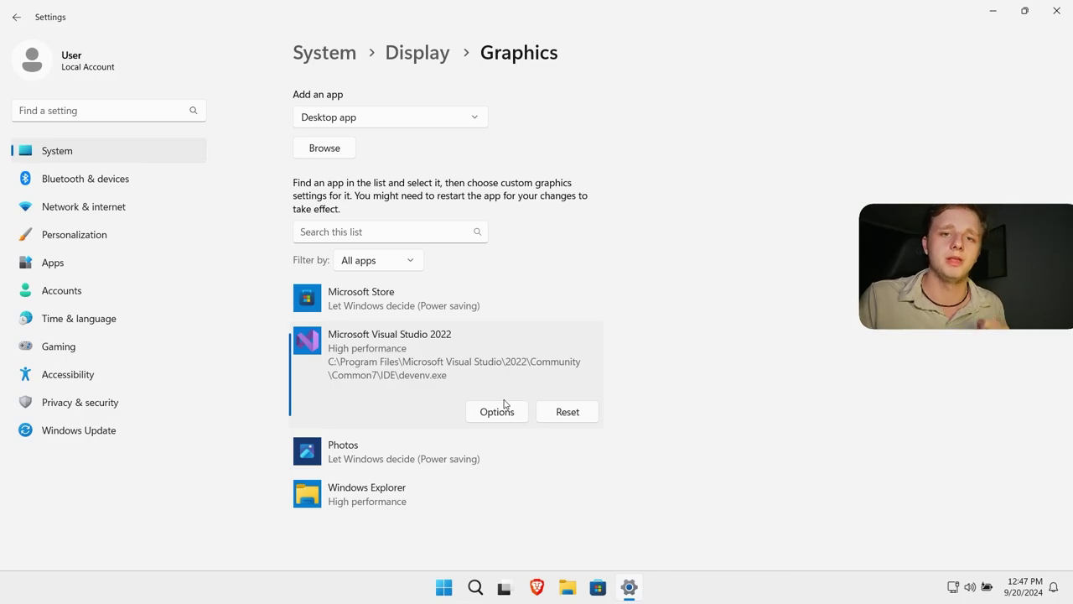
Step: Save High performance for Photos, close Settings, and run a 'photos' search
click(431, 451)
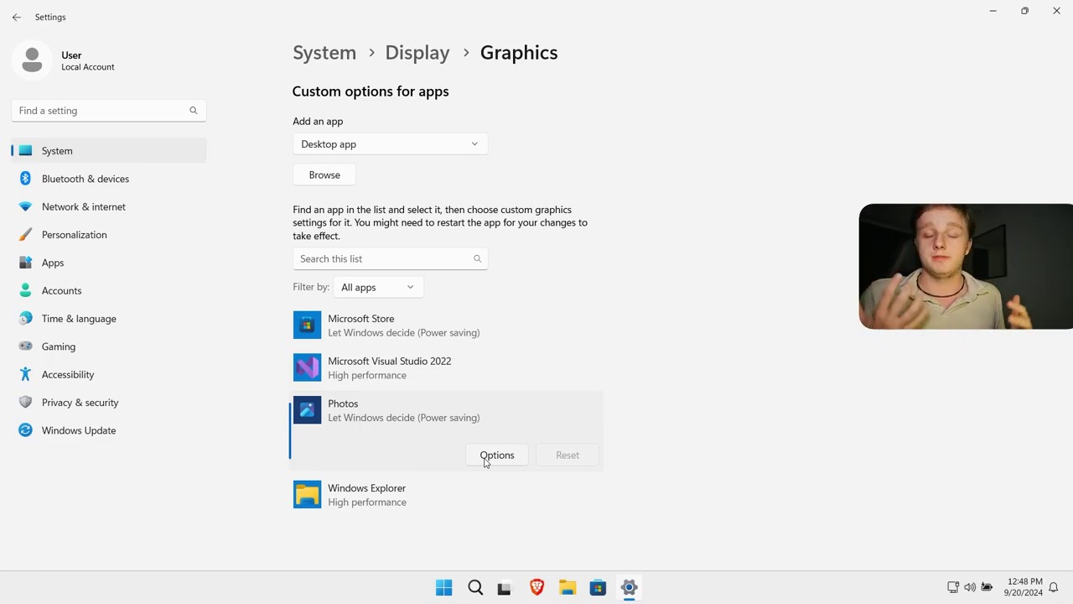
click(485, 460)
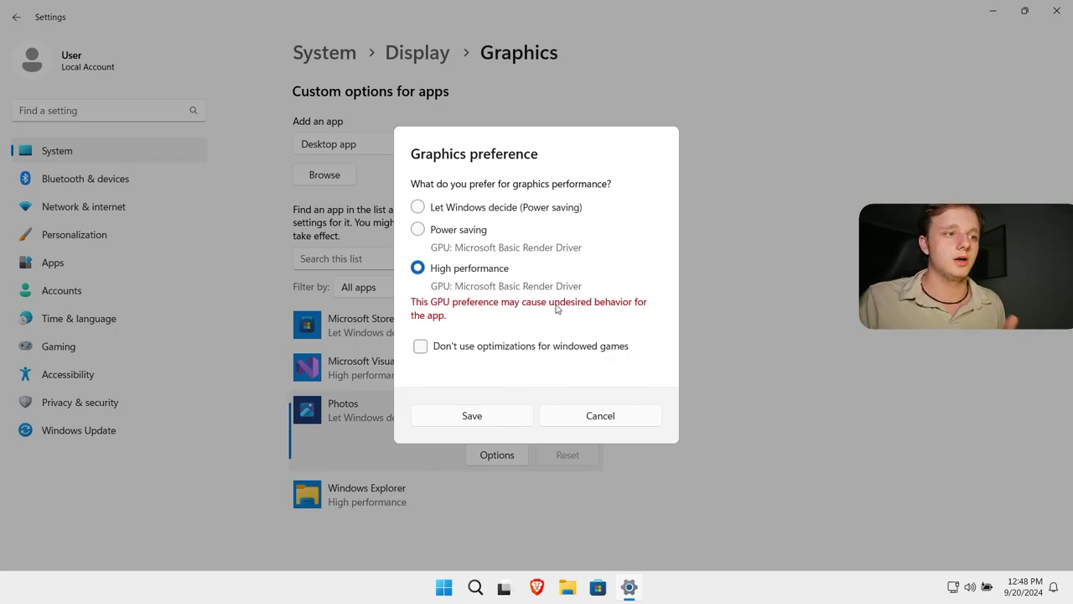
click(495, 419)
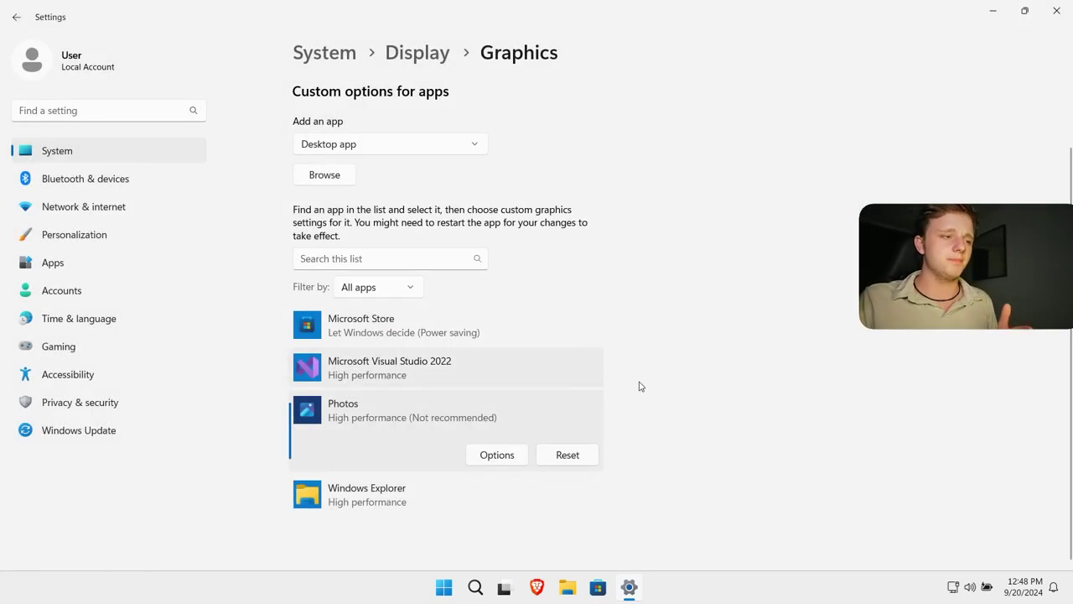
click(1058, 10)
key(super)
text(photos)
key(Return)
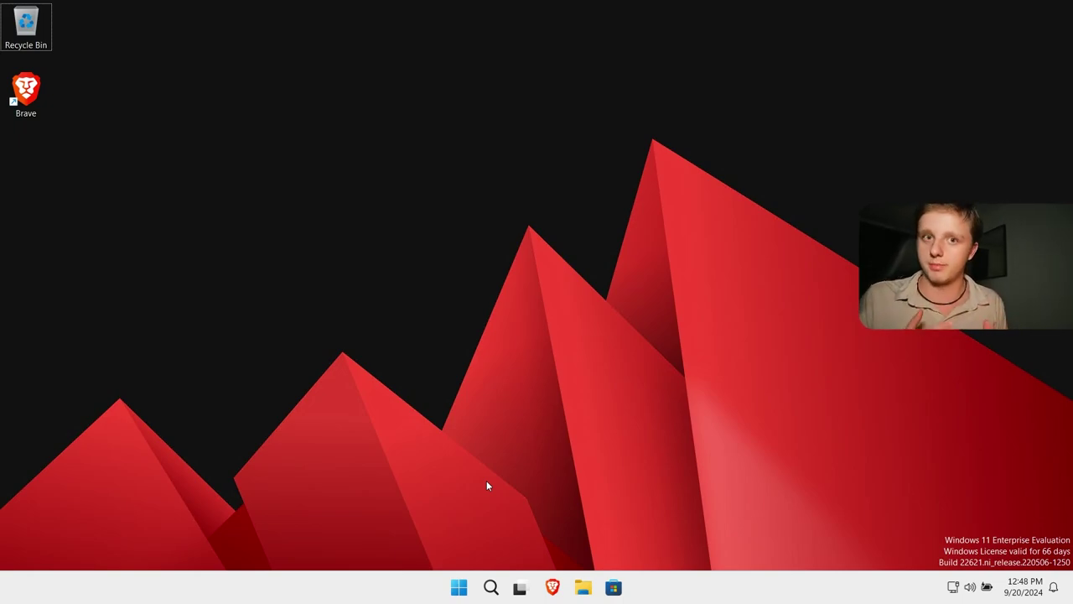
Step: Open Task Manager from the Win+X menu and disable opera.exe under Startup apps
key(ctrl+shift+Escape)
click(268, 269)
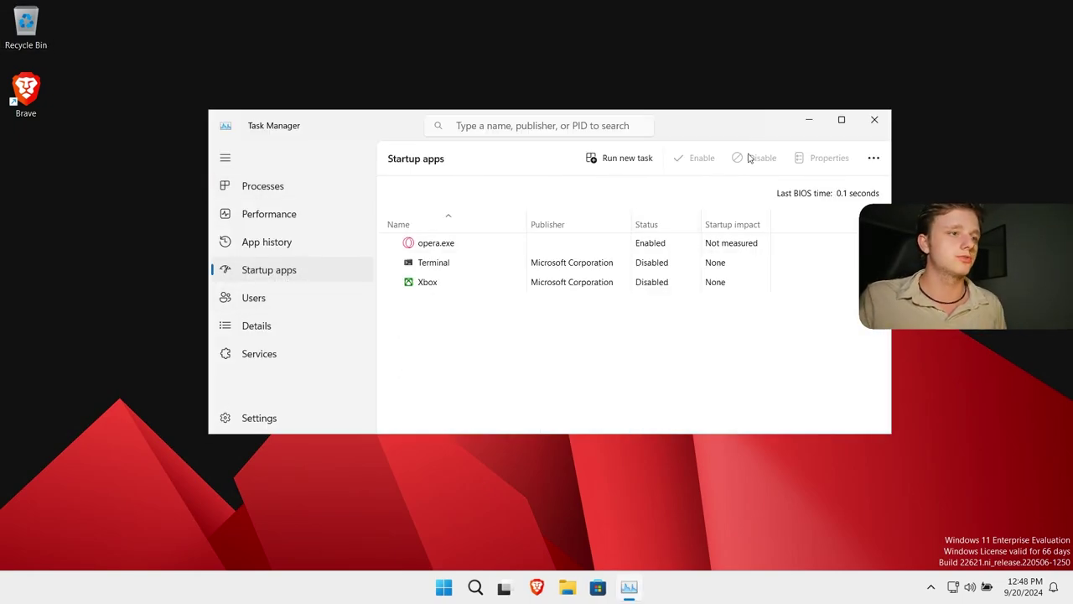
drag(708, 132, 678, 127)
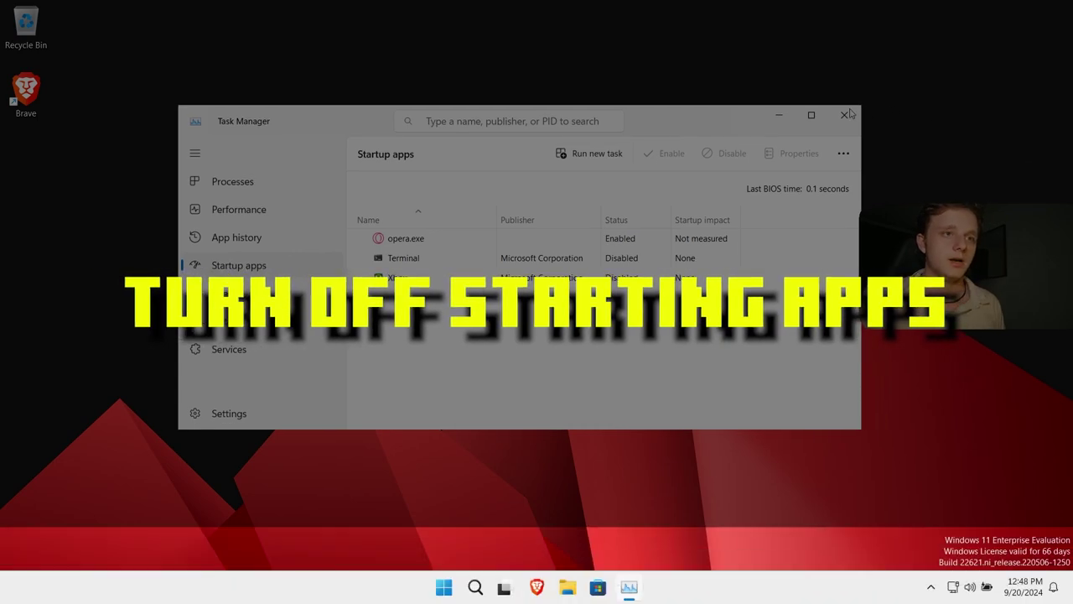
click(849, 110)
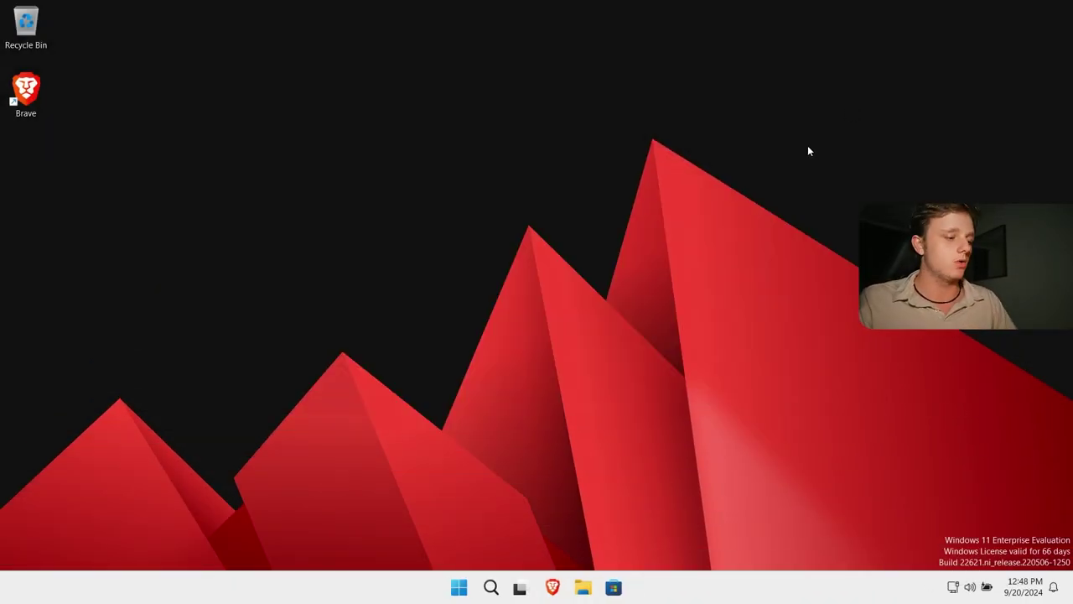
key(ctrl+shift+Escape)
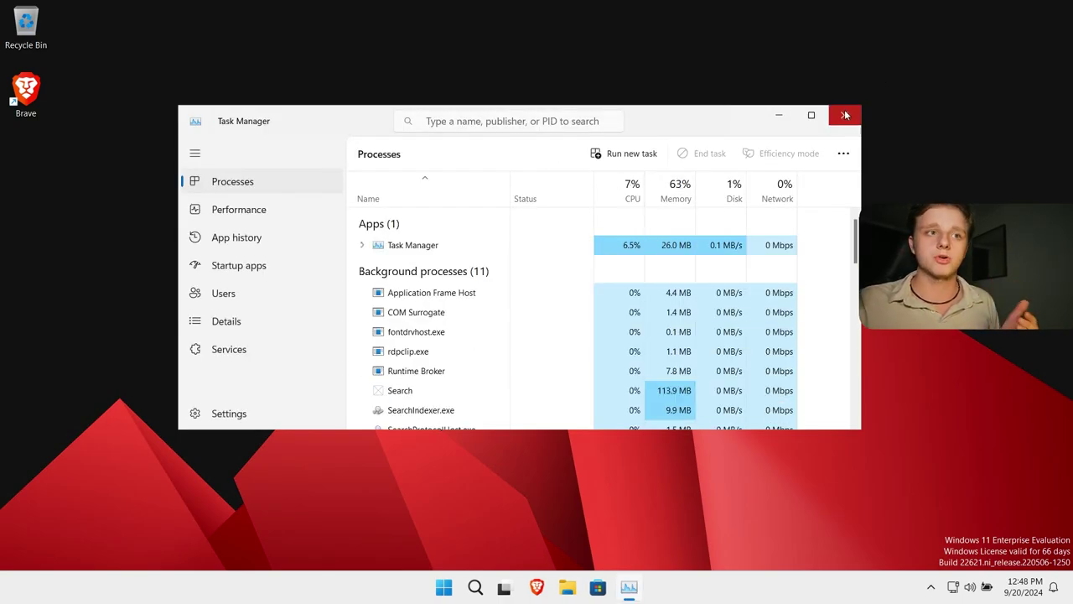
click(846, 115)
right_click(459, 589)
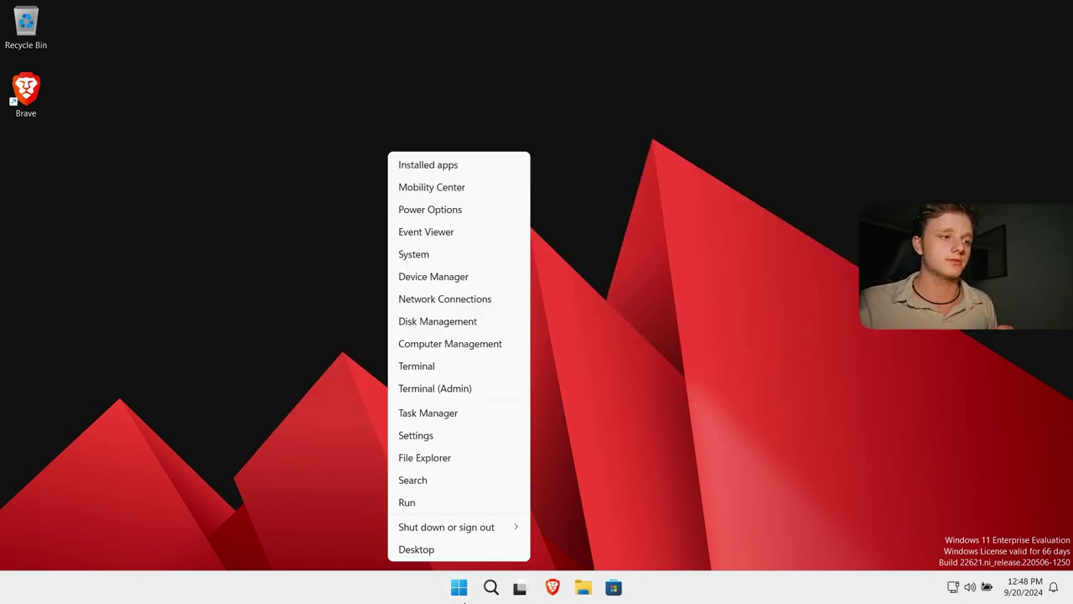
click(445, 413)
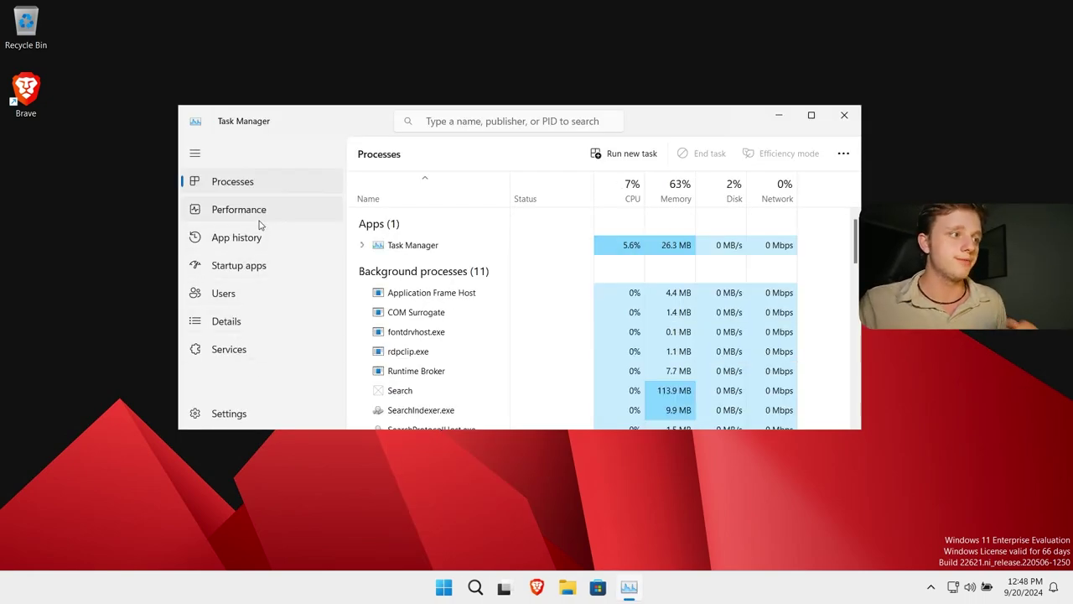
click(256, 264)
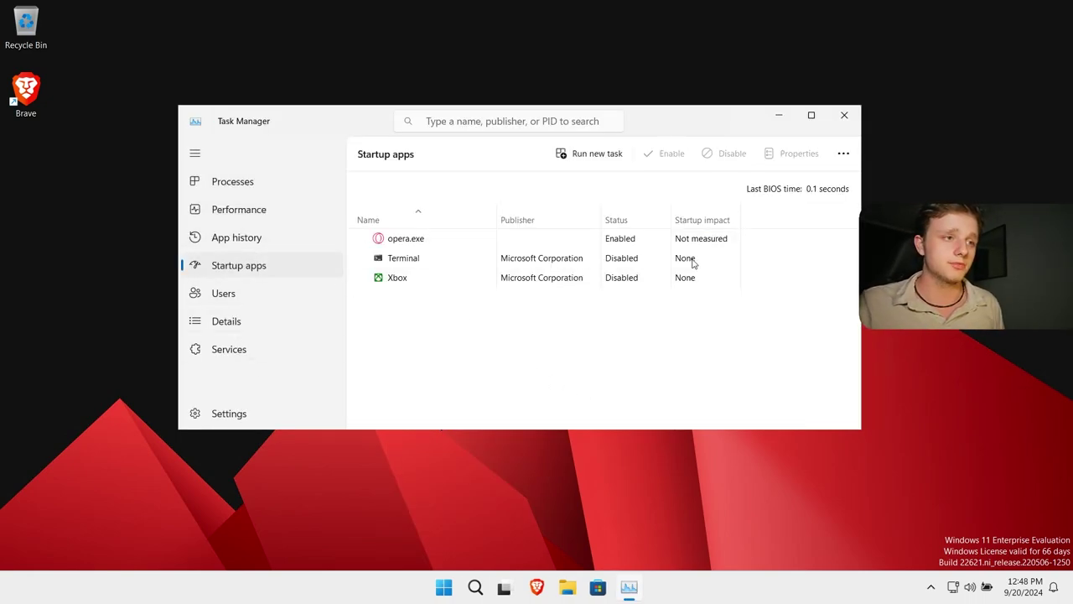
right_click(629, 240)
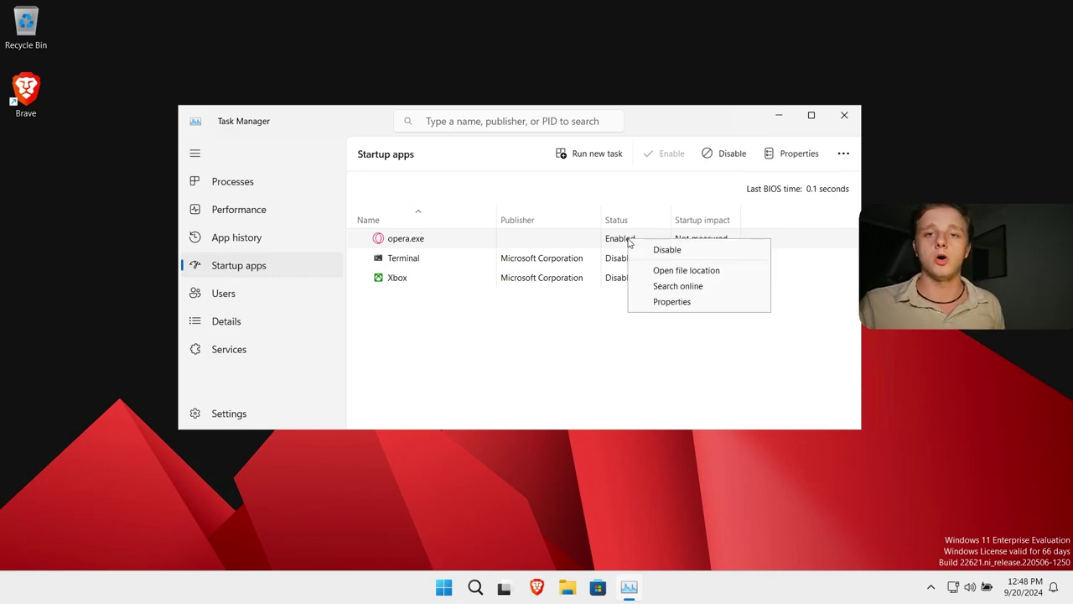
click(684, 250)
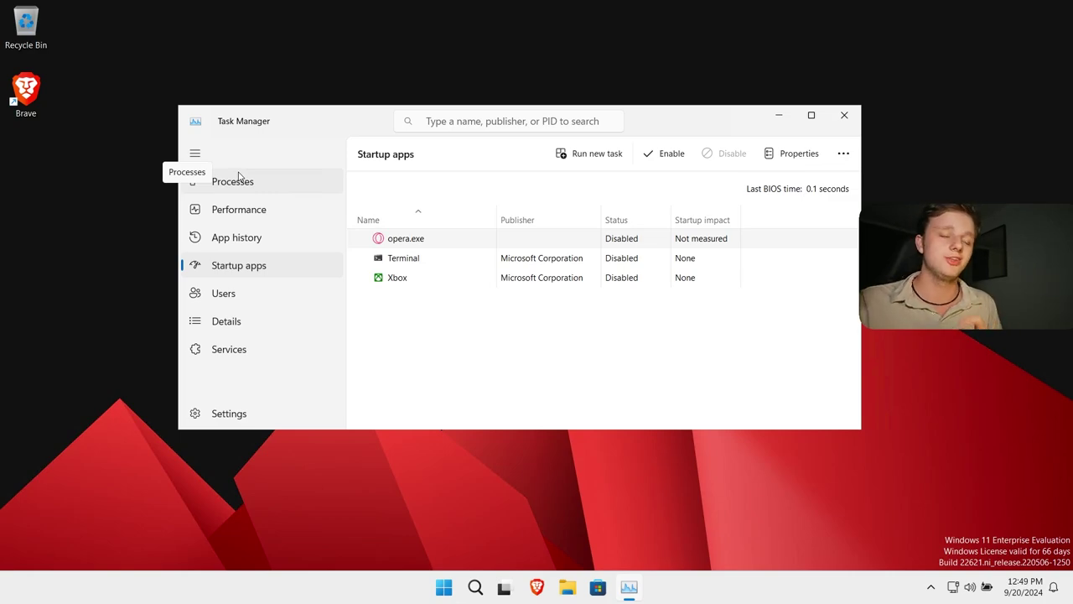
Step: Check Memory on the Performance page (1.7/2.4 GB, 71%), then close Task Manager
click(252, 211)
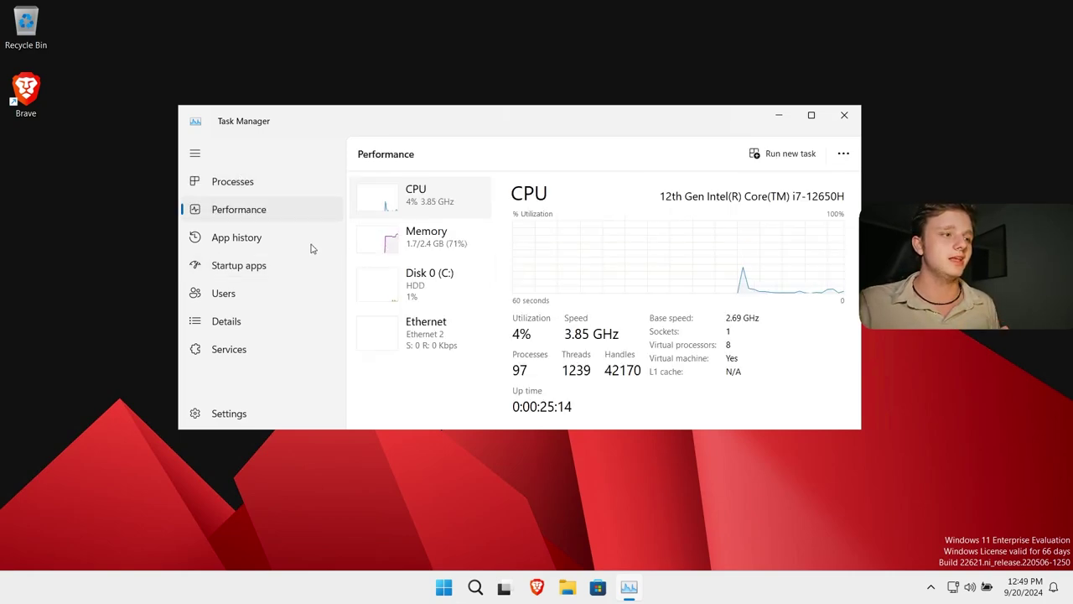
click(425, 239)
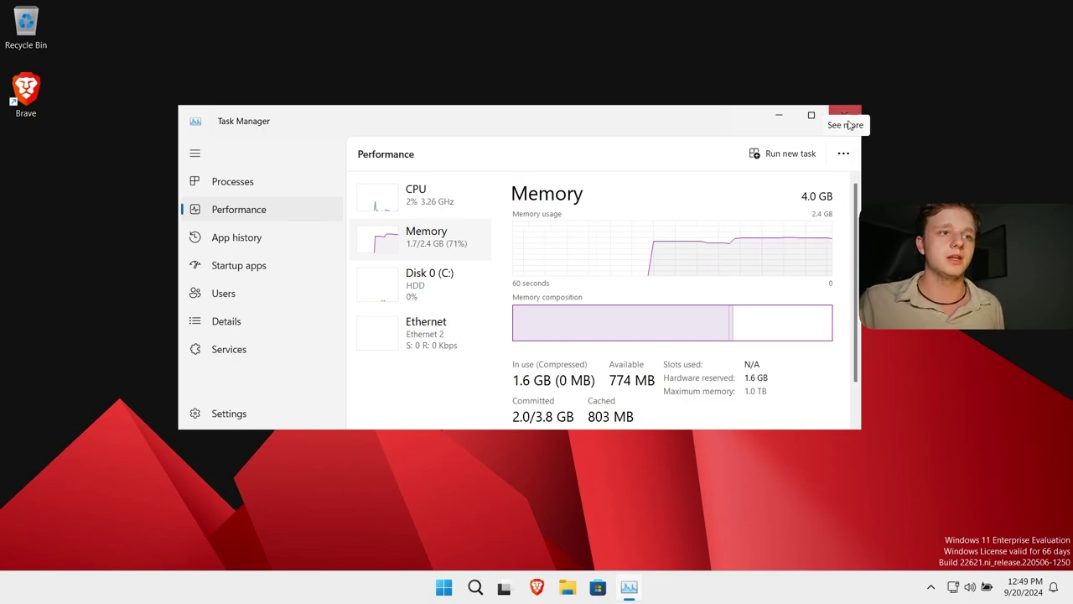
key(alt+F4)
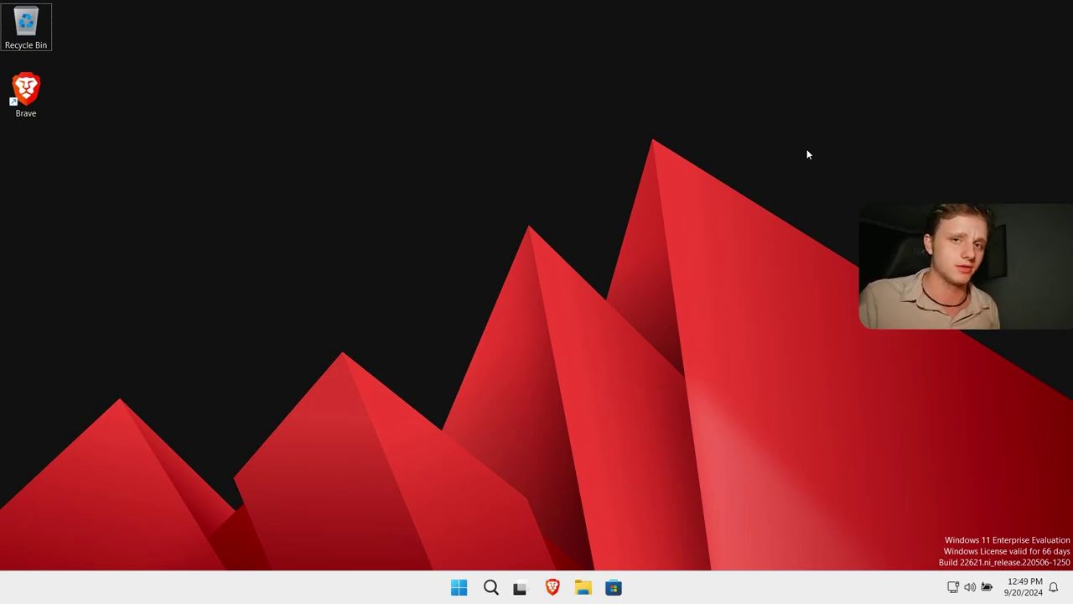
Step: Search 'memreduct' from Brave's address bar
click(551, 587)
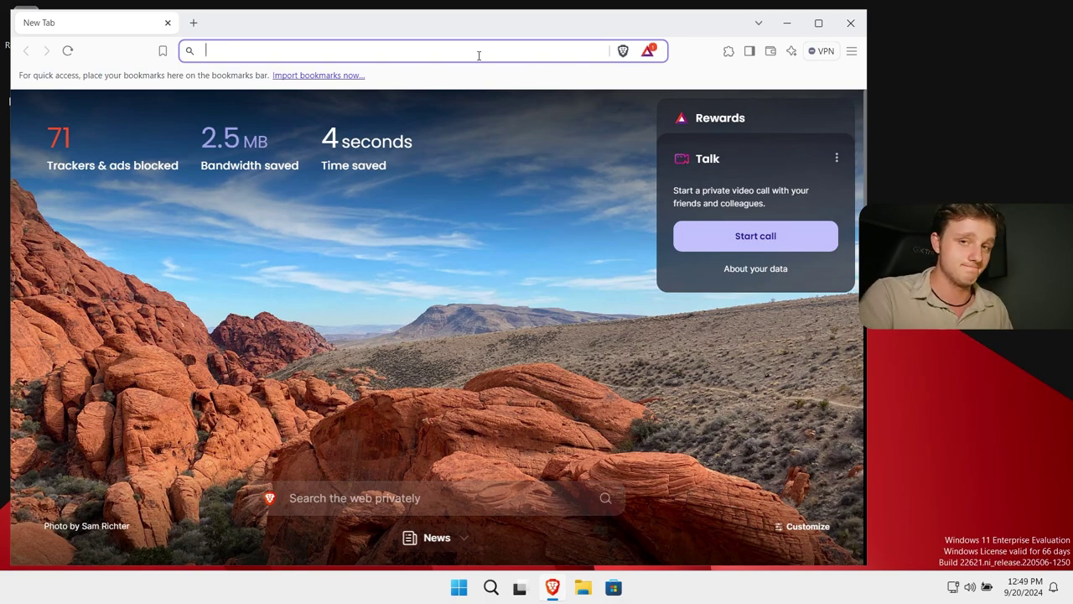
text(memreduct)
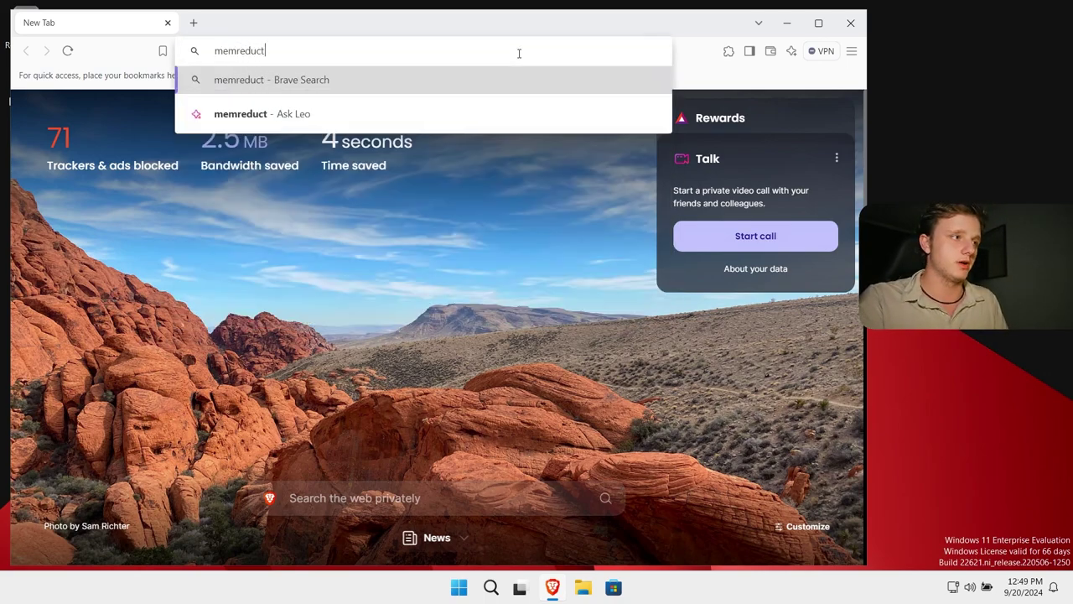
key(Return)
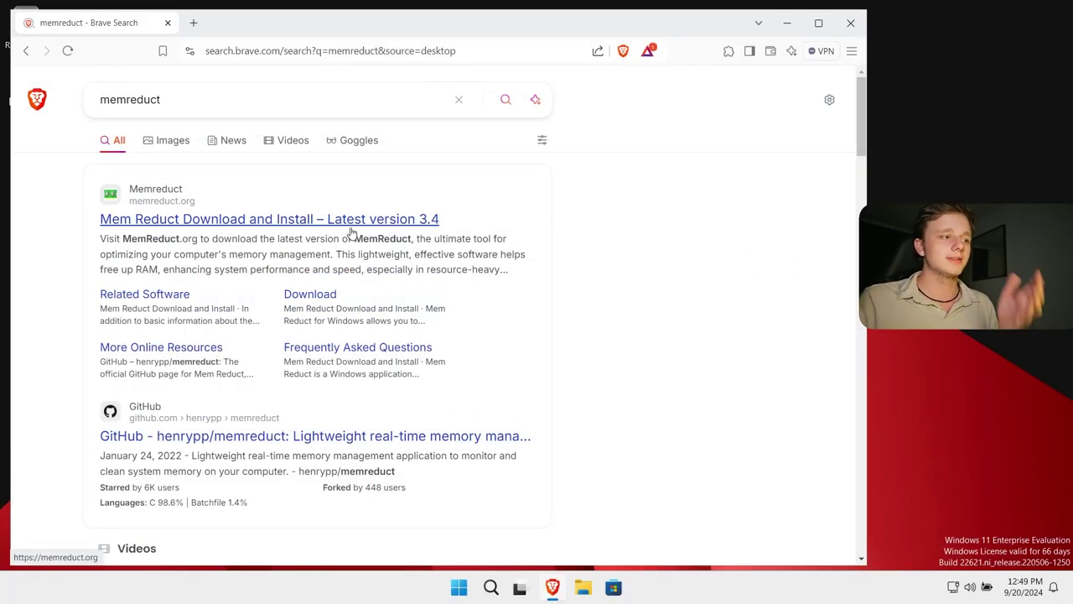
Step: Launch Microsoft Store and search it for memreduct
key(super)
text(store)
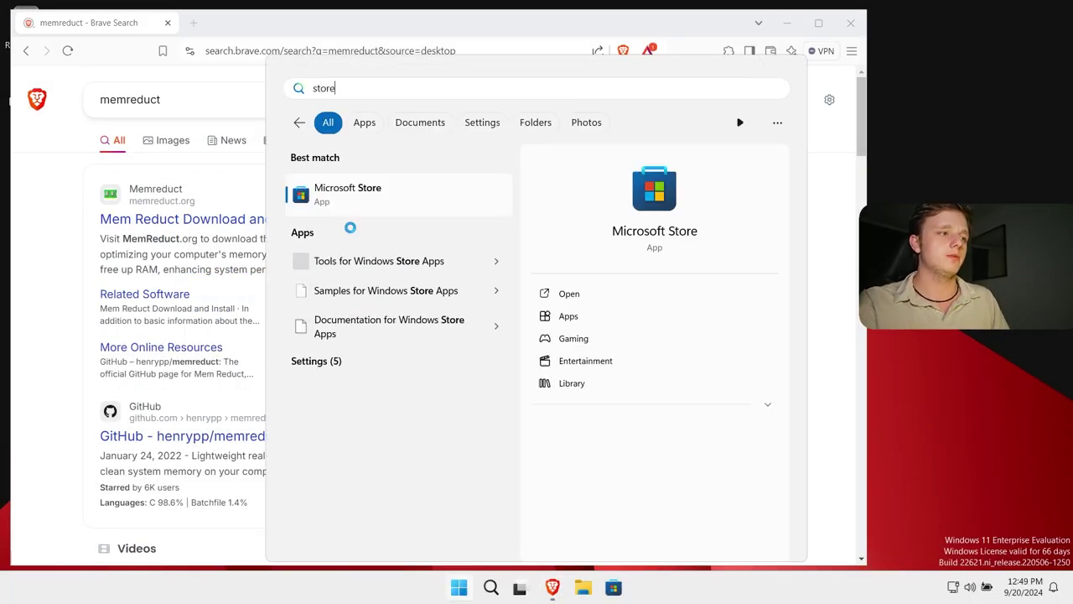
key(Return)
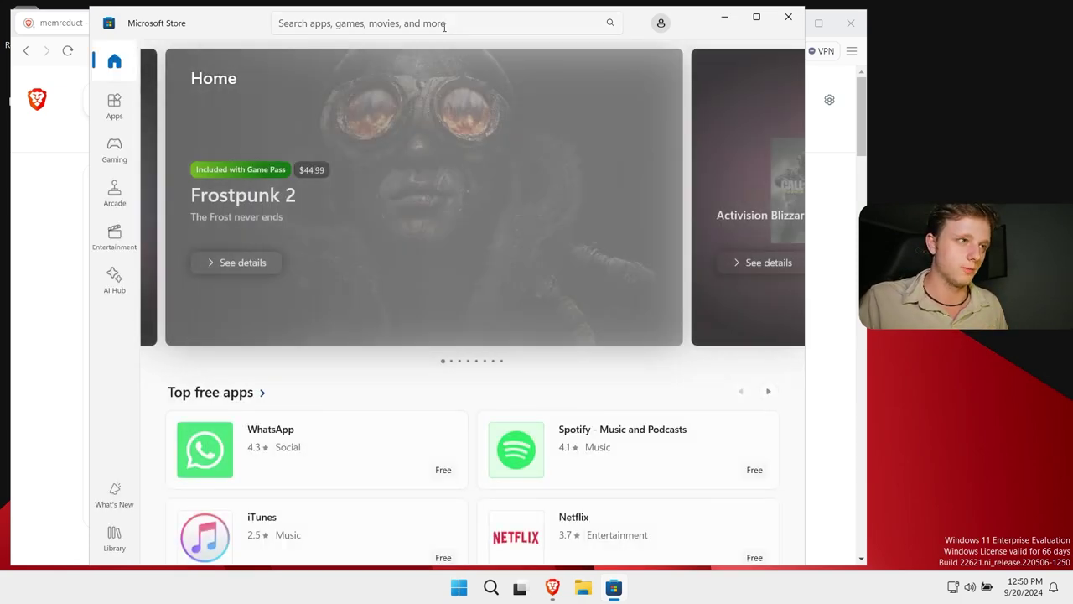
click(445, 26)
text(memreduct)
key(Return)
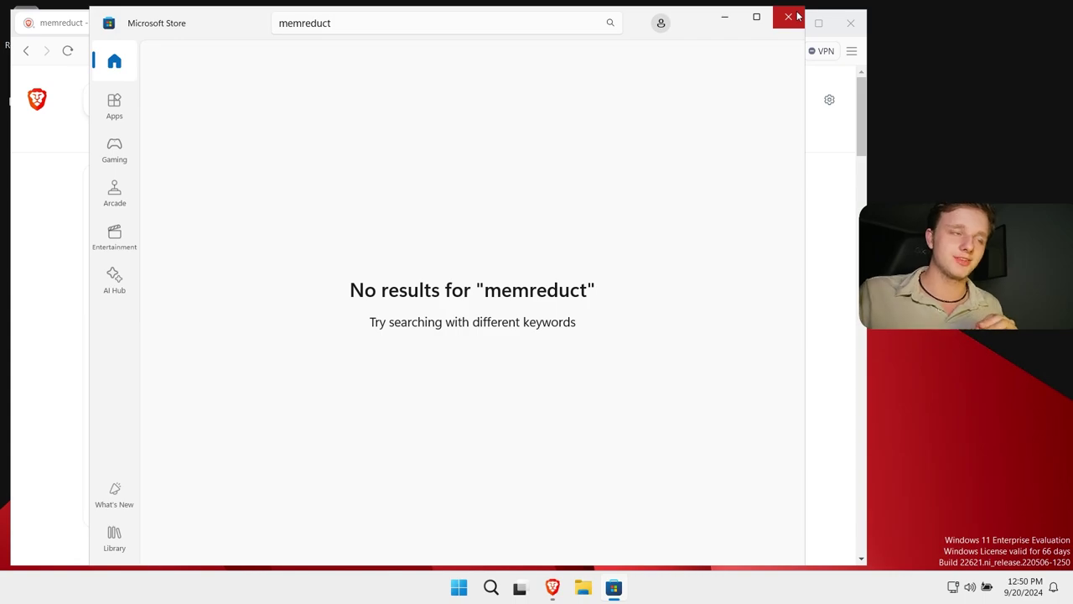
Step: Look through the Store's Apps section, then close Microsoft Store
click(114, 107)
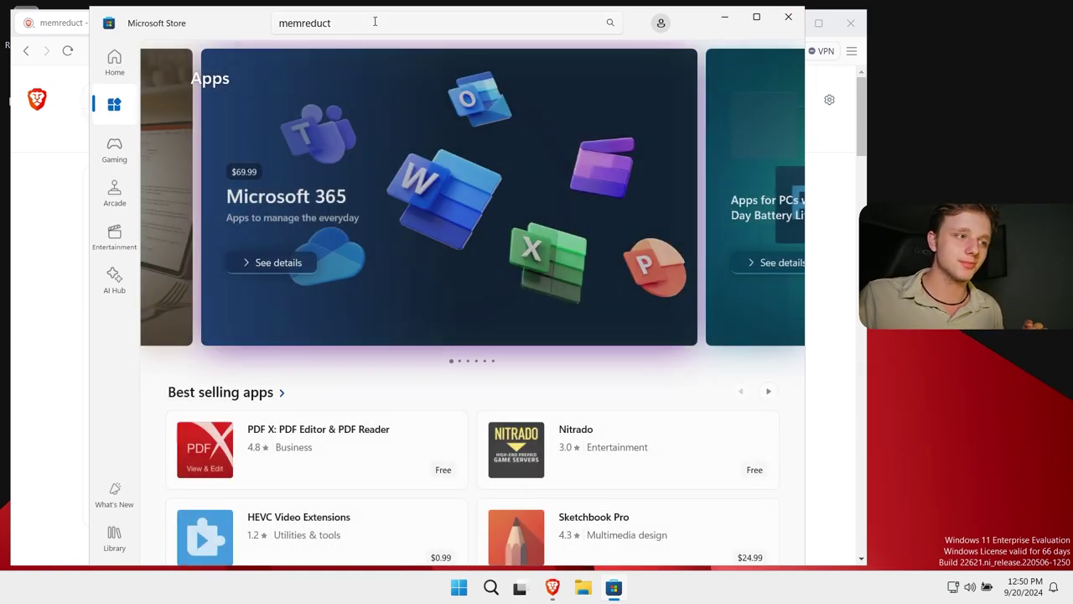
scroll(503, 215, down, 3)
click(789, 17)
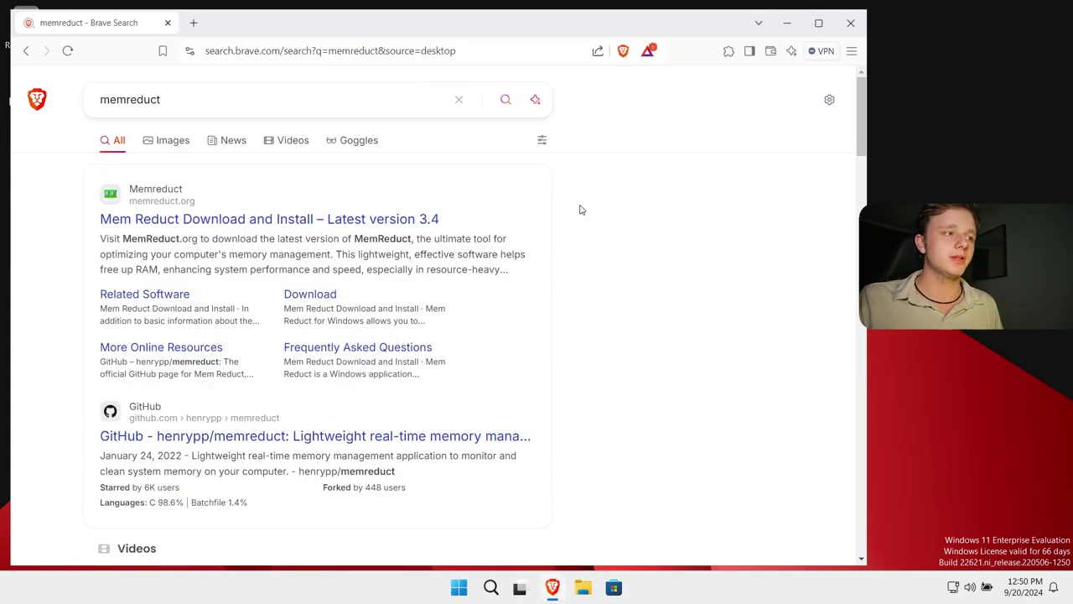
Step: Go from memreduct.org to the Mem Reduct 3.4 download page and download the Windows installer
click(188, 224)
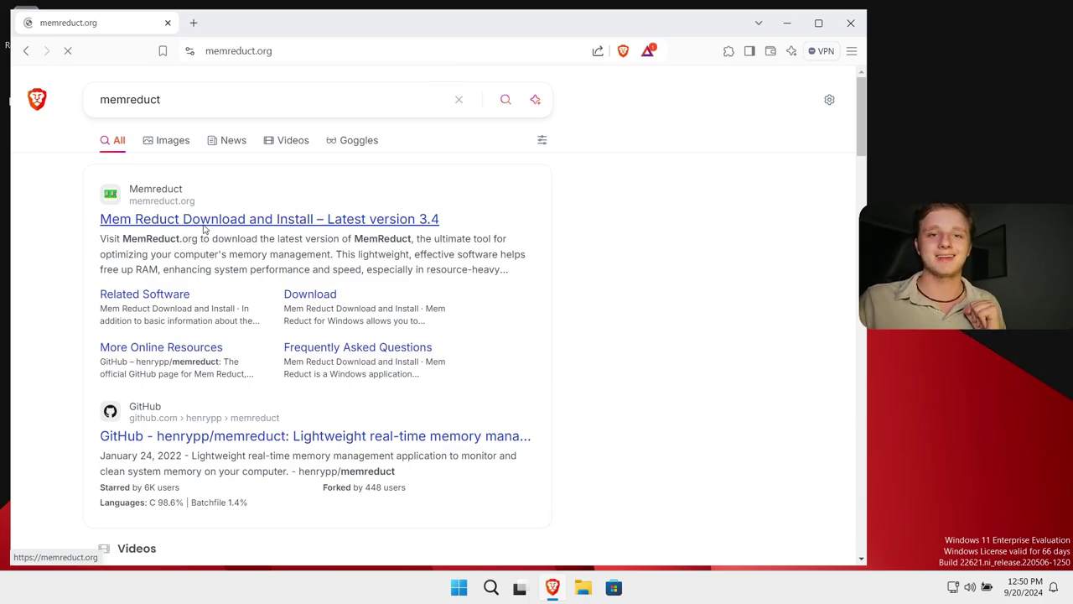
scroll(534, 317, down, 7)
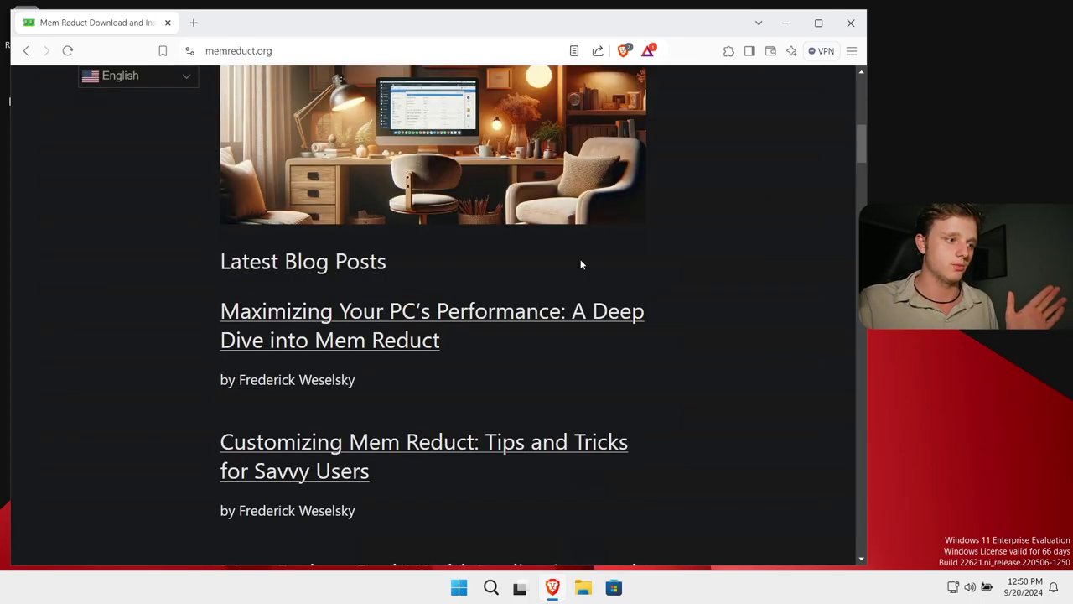
scroll(581, 264, down, 15)
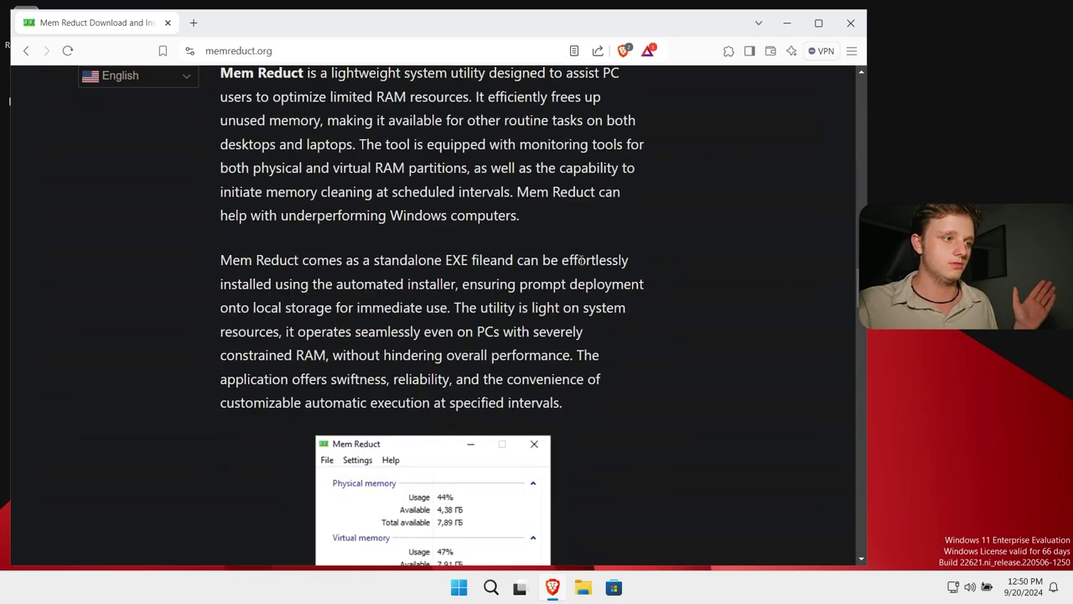
scroll(581, 260, down, 12)
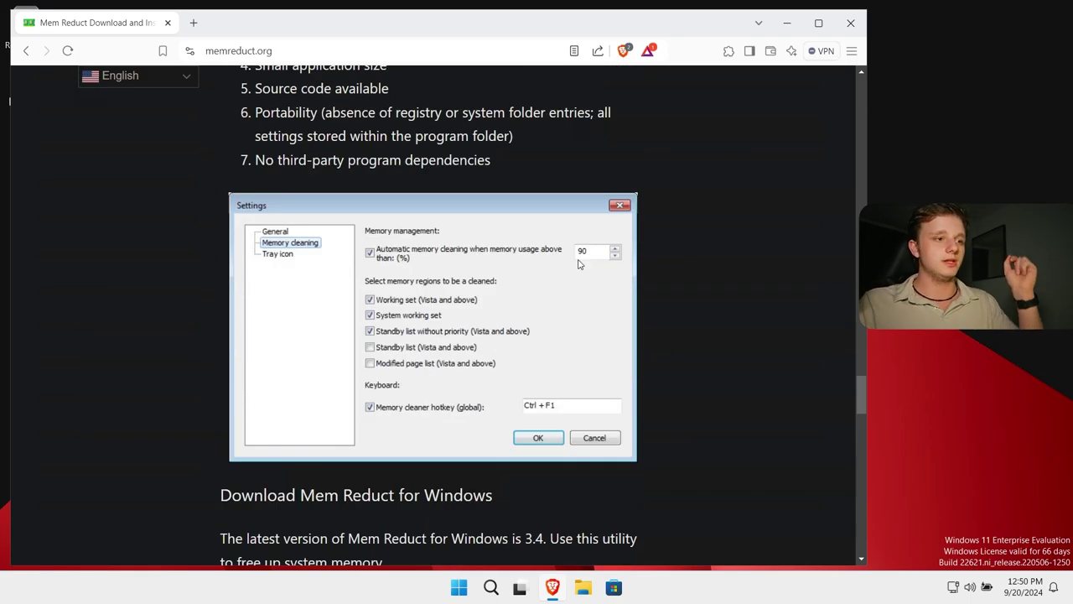
scroll(578, 260, down, 8)
scroll(578, 260, up, 3)
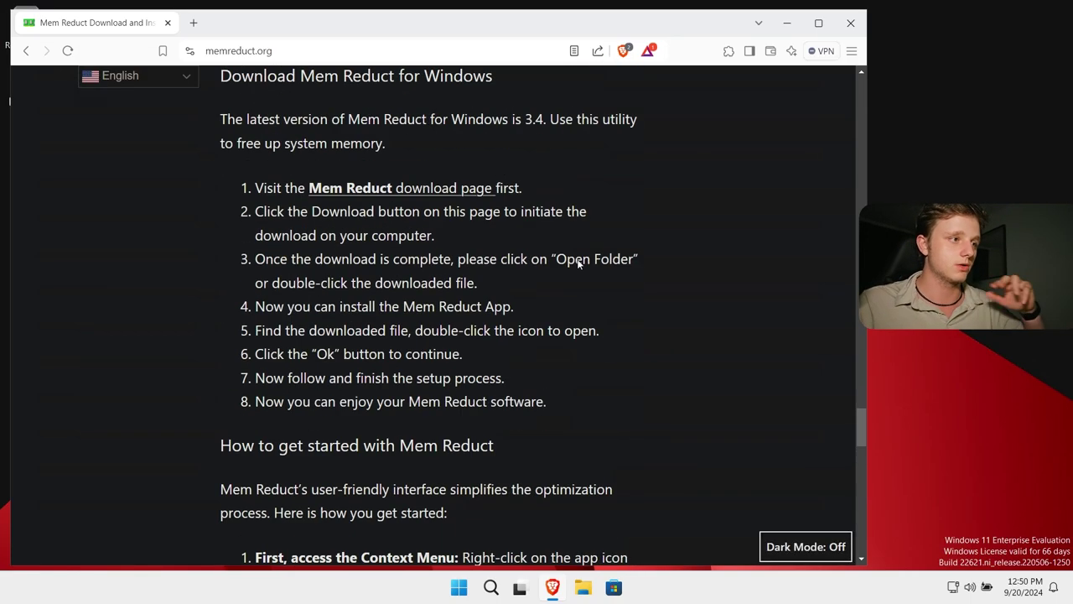
click(359, 191)
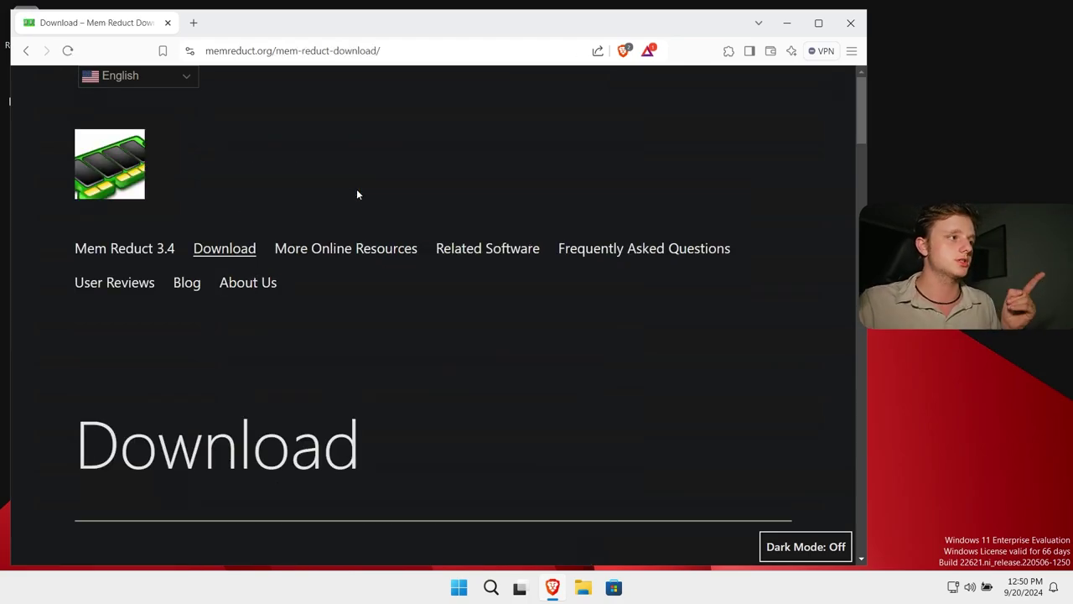
scroll(357, 189, down, 7)
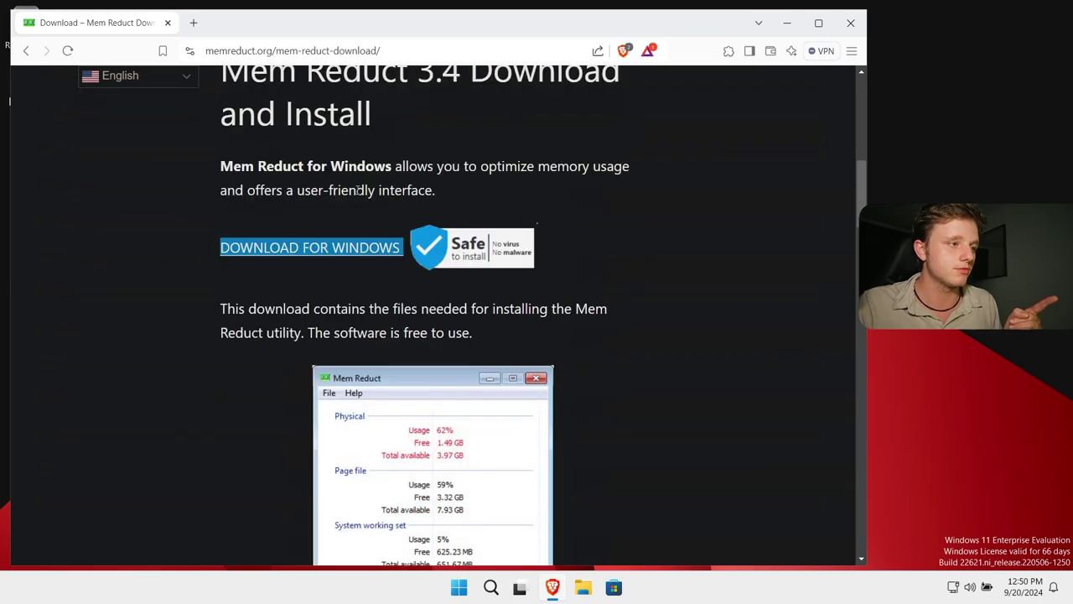
click(313, 248)
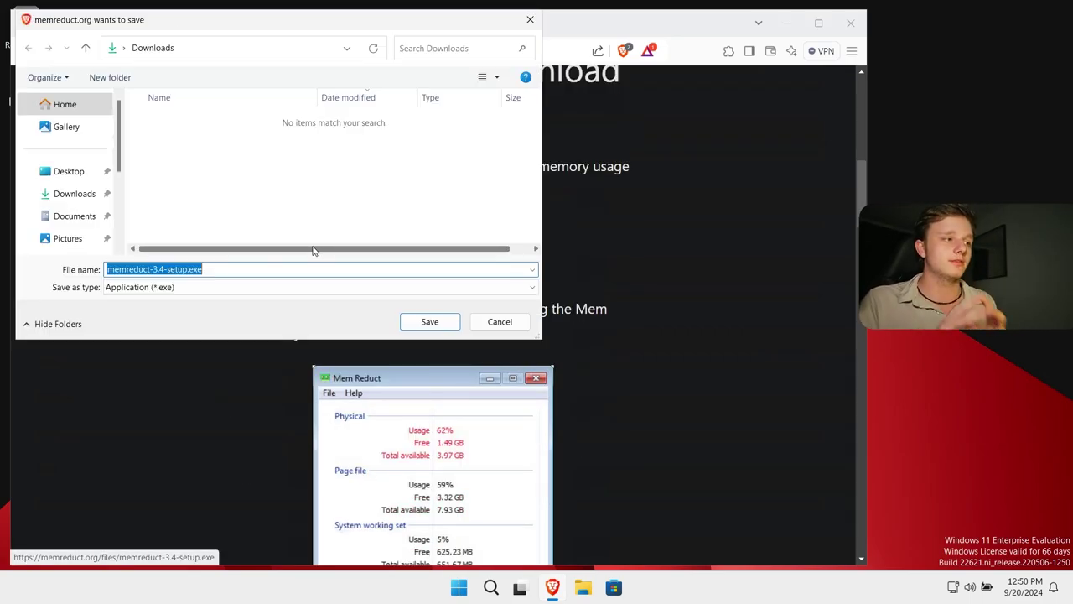
Step: Save memreduct-3.4-setup.exe to Downloads, run it and accept the license agreement
click(433, 321)
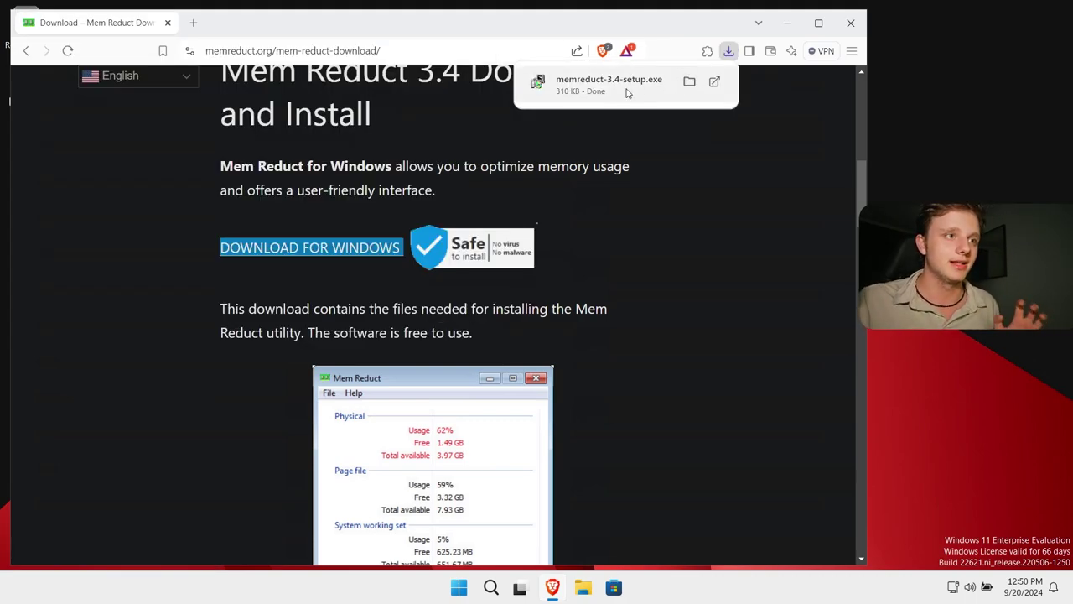
click(608, 84)
click(610, 401)
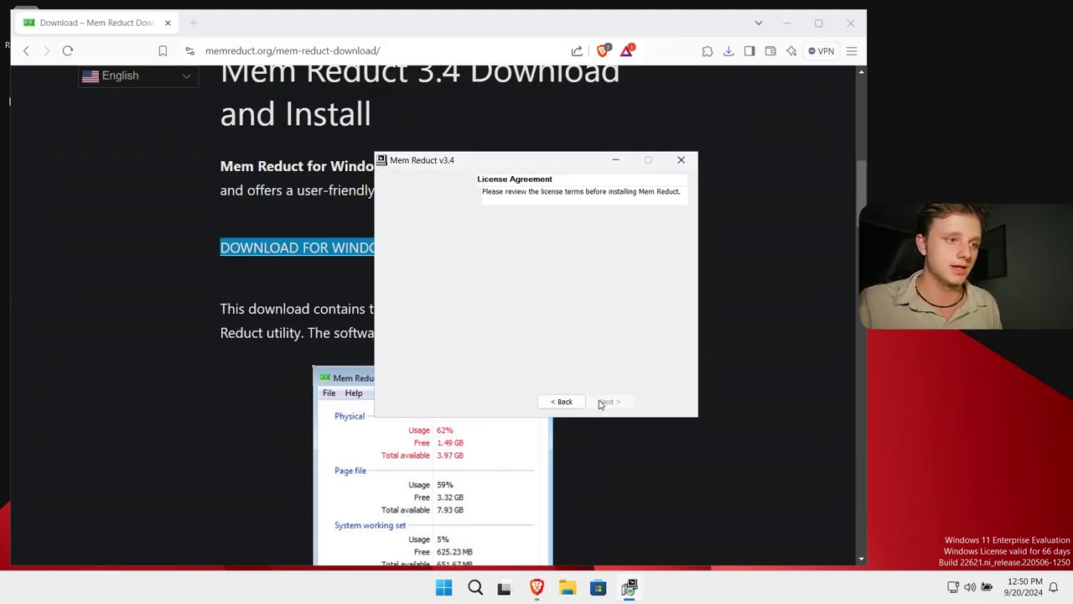
click(493, 371)
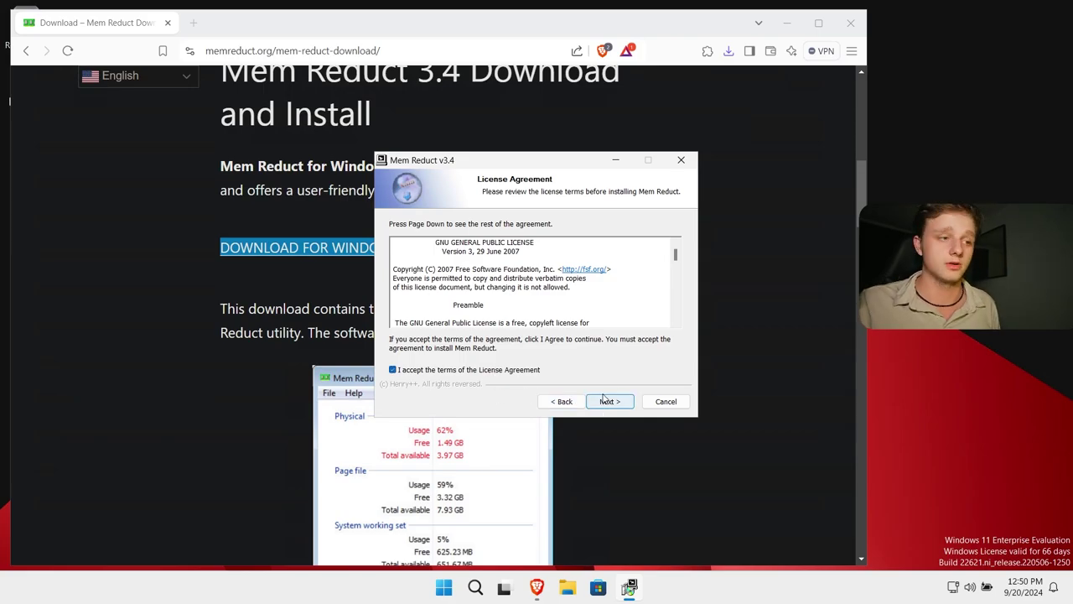
scroll(594, 311, down, 5)
scroll(594, 312, down, 8)
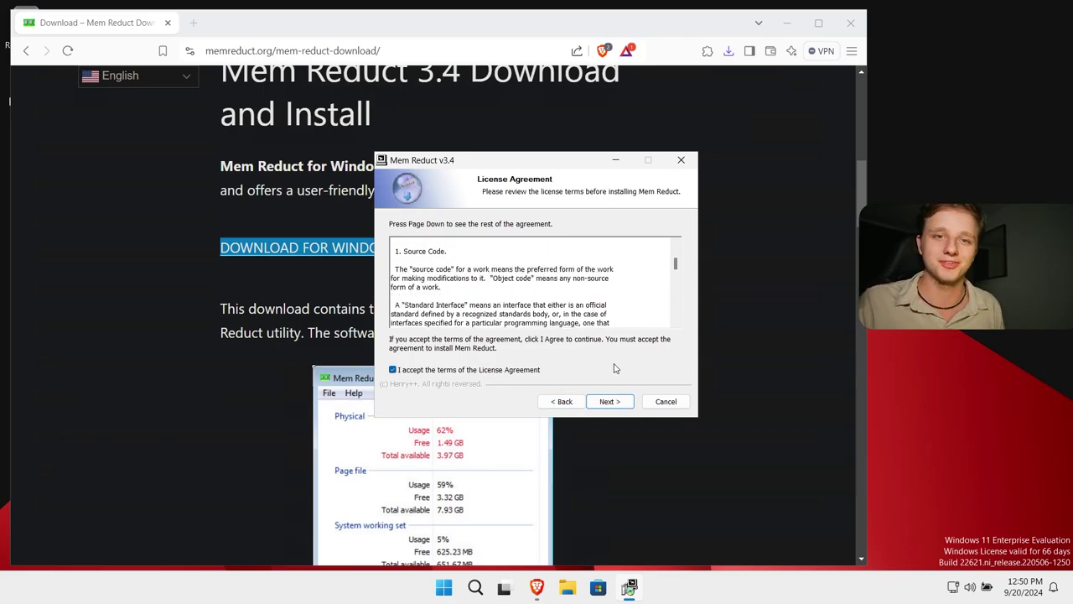
click(609, 401)
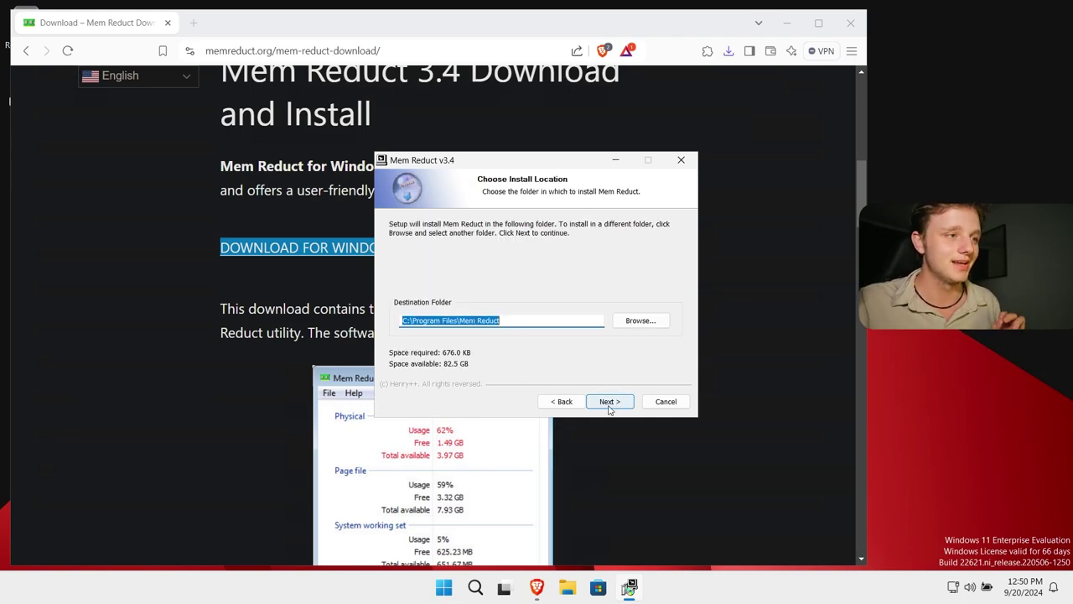
Step: Keep the default install folder, untick desktop and Start menu shortcuts, and install
click(610, 406)
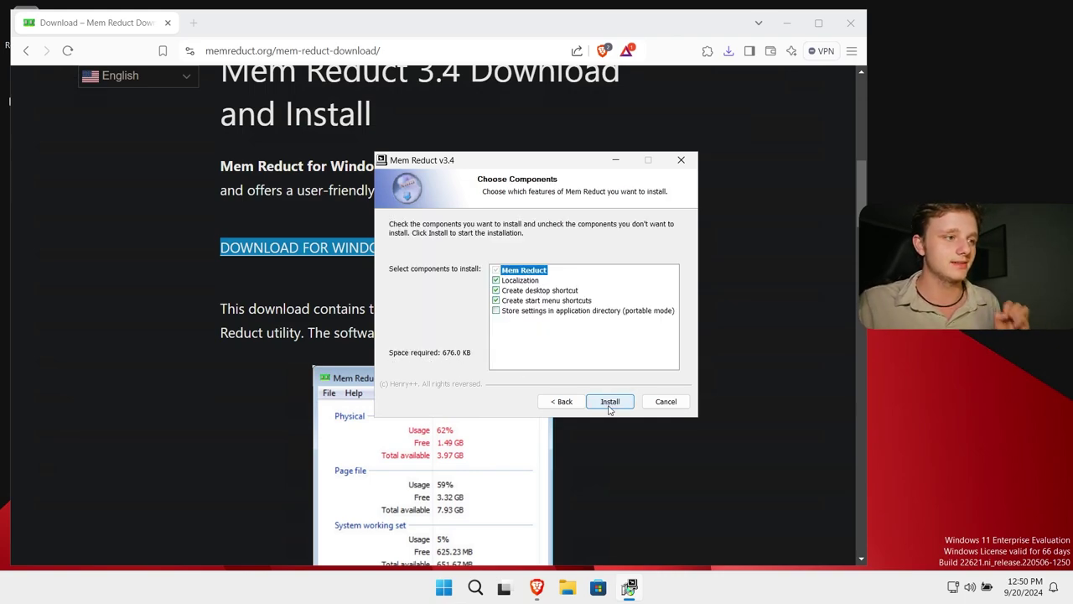
click(495, 290)
click(496, 300)
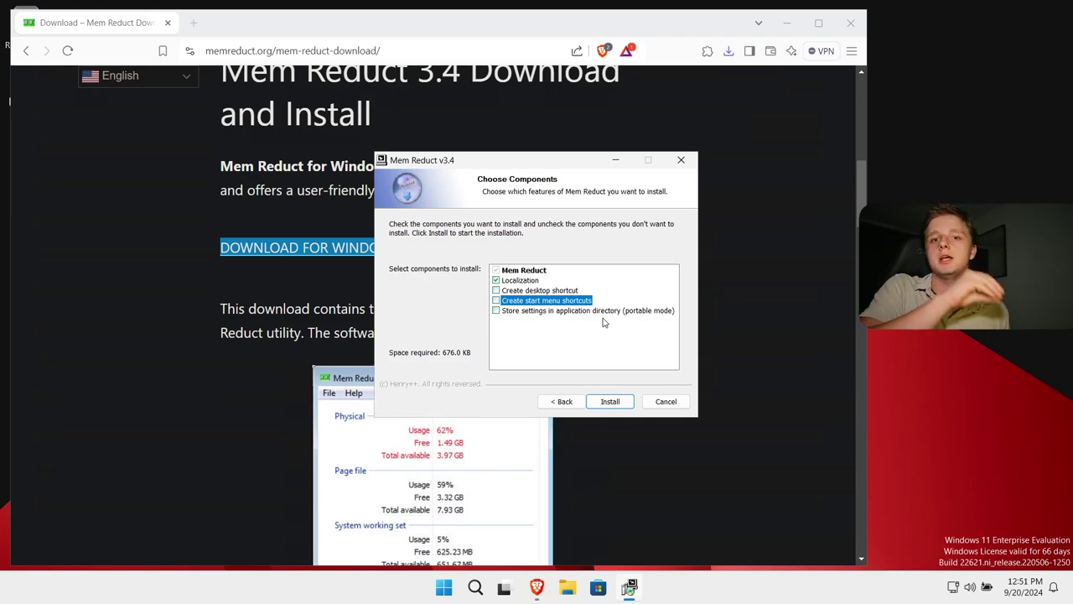
click(621, 401)
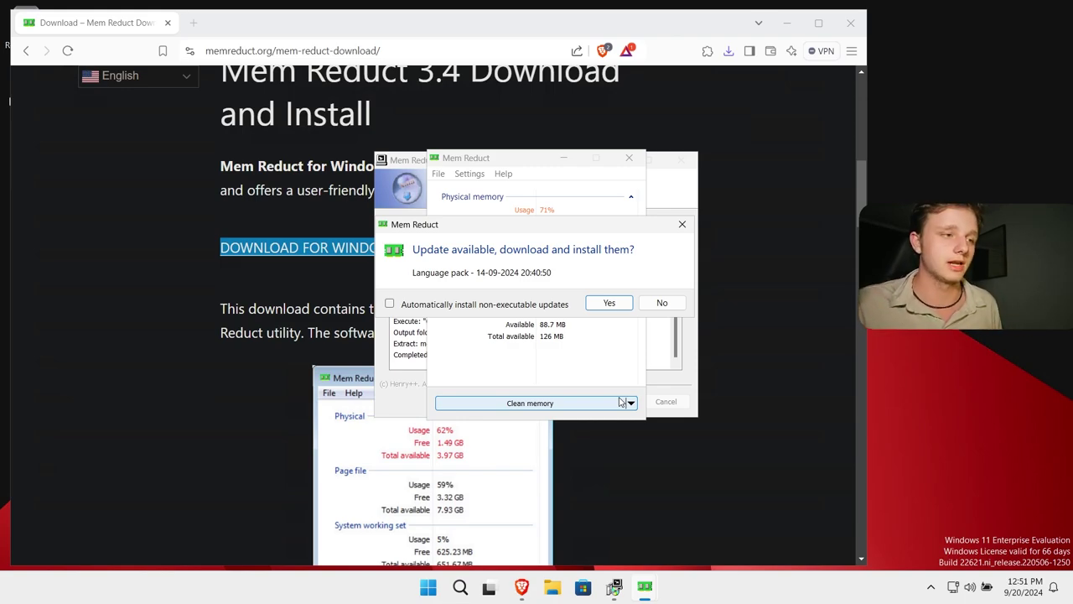
Step: Install the language pack update with automatic non-executable updates enabled
click(542, 309)
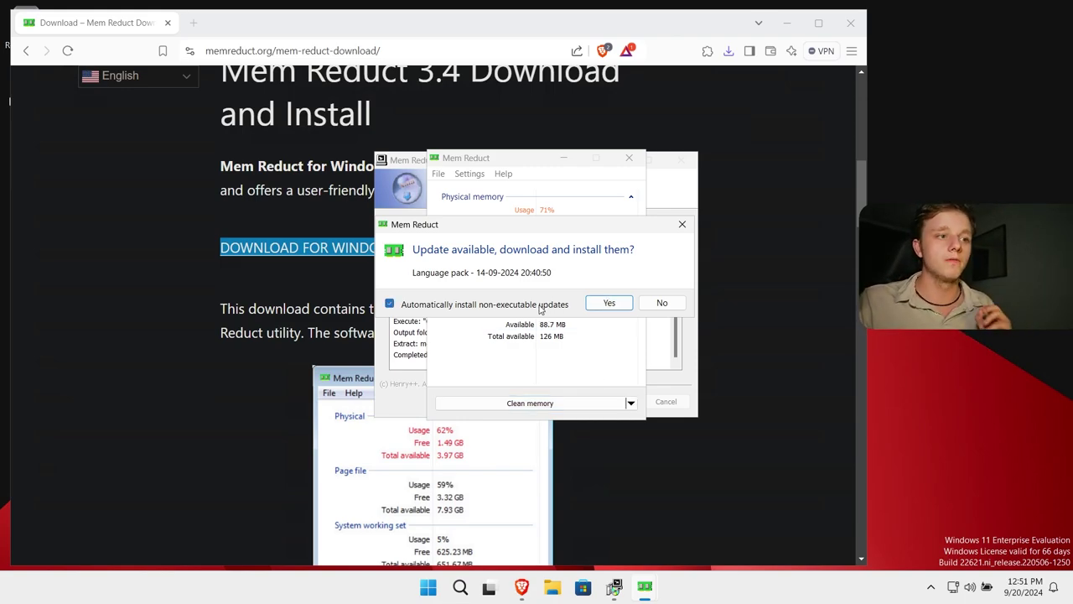
click(787, 22)
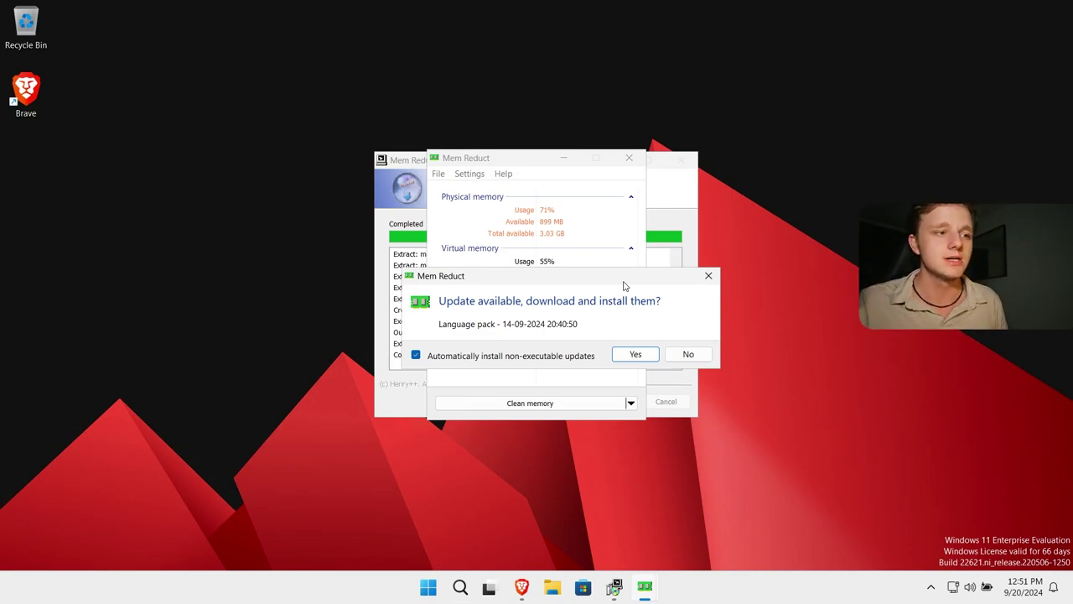
click(635, 355)
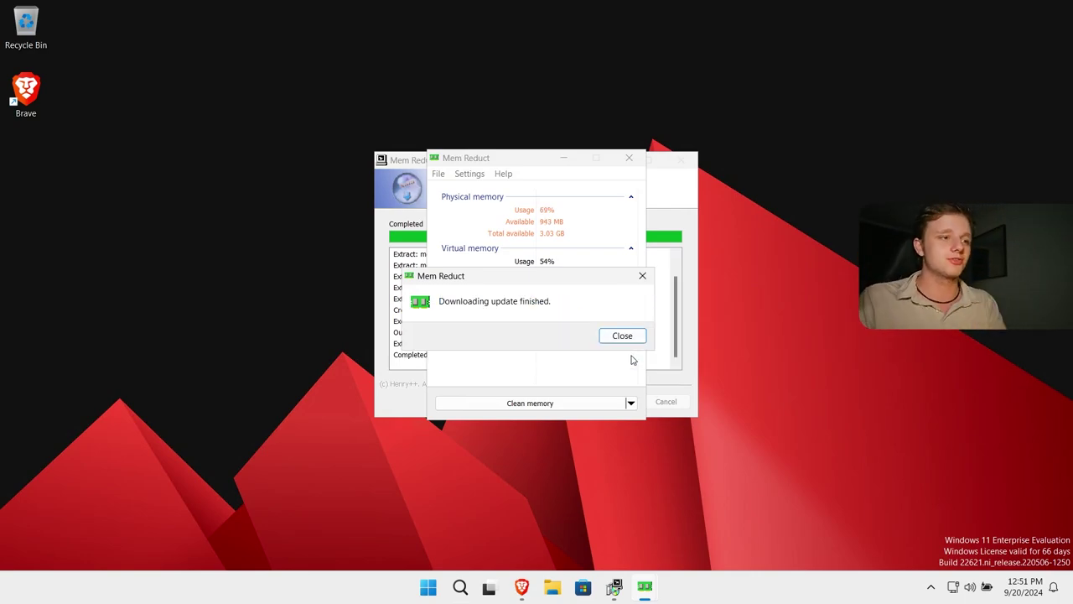
click(635, 337)
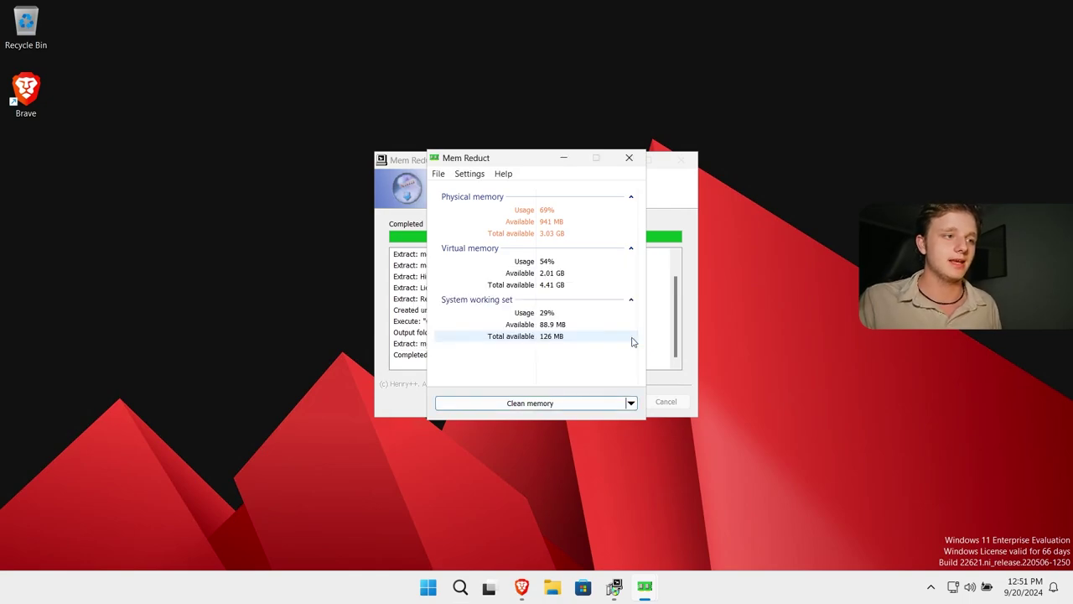
Step: Finish the setup wizard with 'Run Mem Reduct' unticked
drag(515, 166, 655, 187)
click(477, 185)
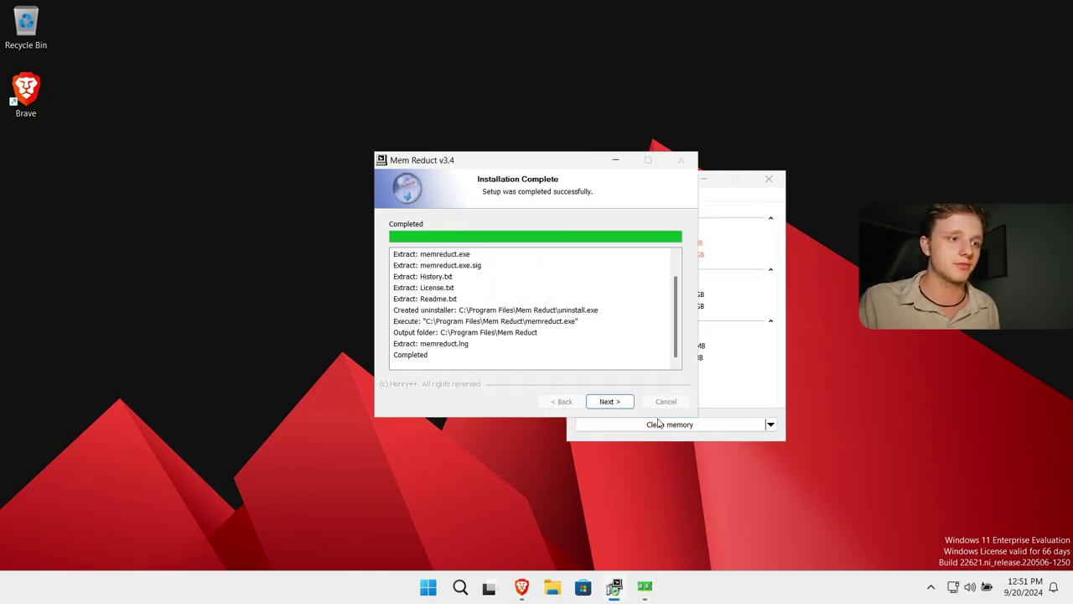
click(610, 401)
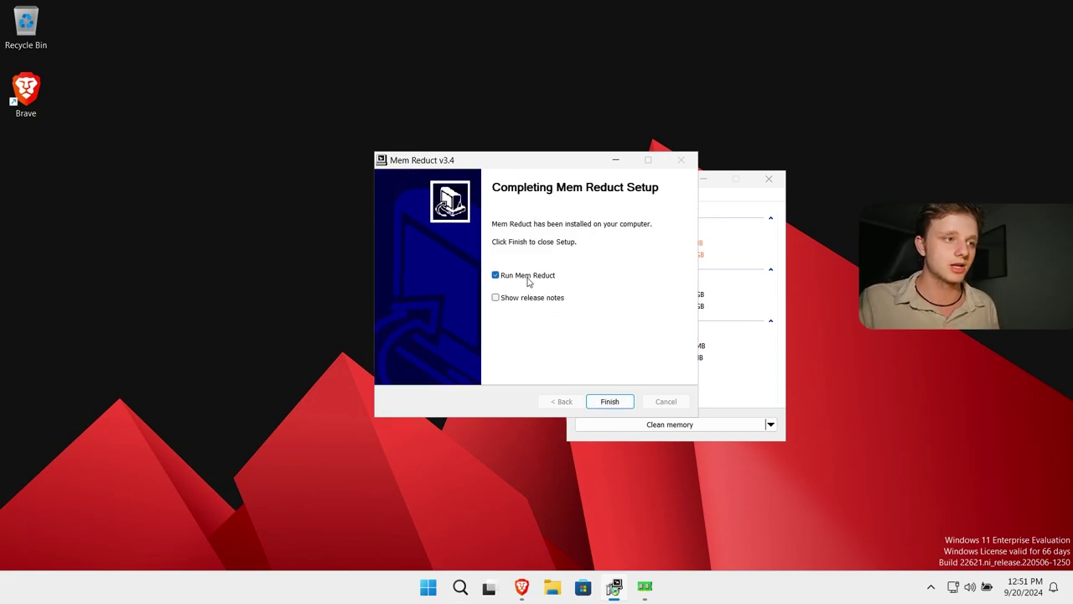
click(527, 277)
click(610, 402)
drag(613, 171, 634, 167)
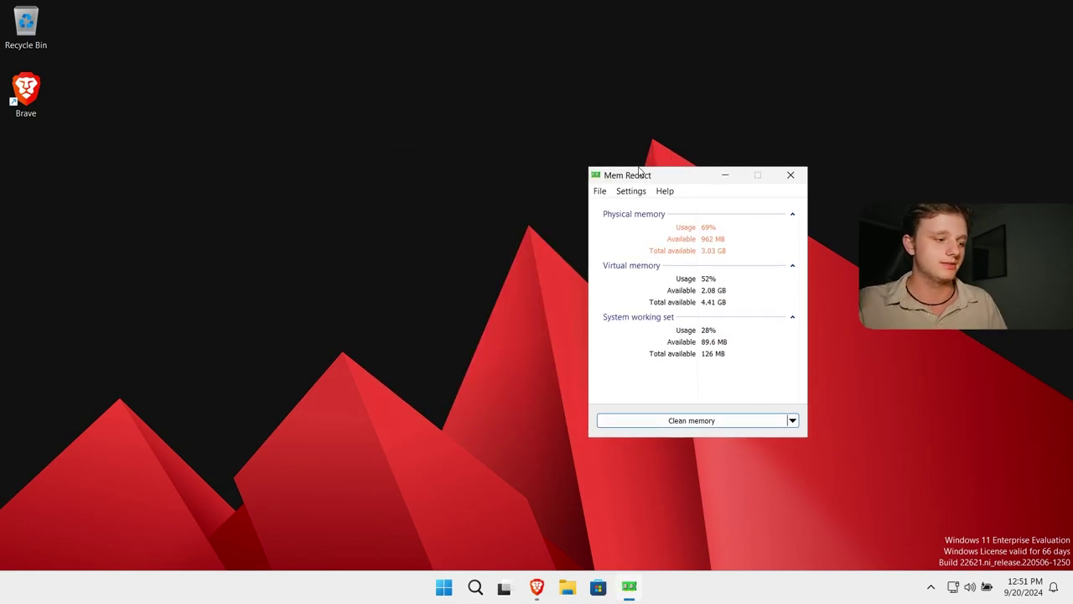
Step: Open Task Manager and narrow it beside the Mem Reduct window
click(474, 263)
key(ctrl+shift+Escape)
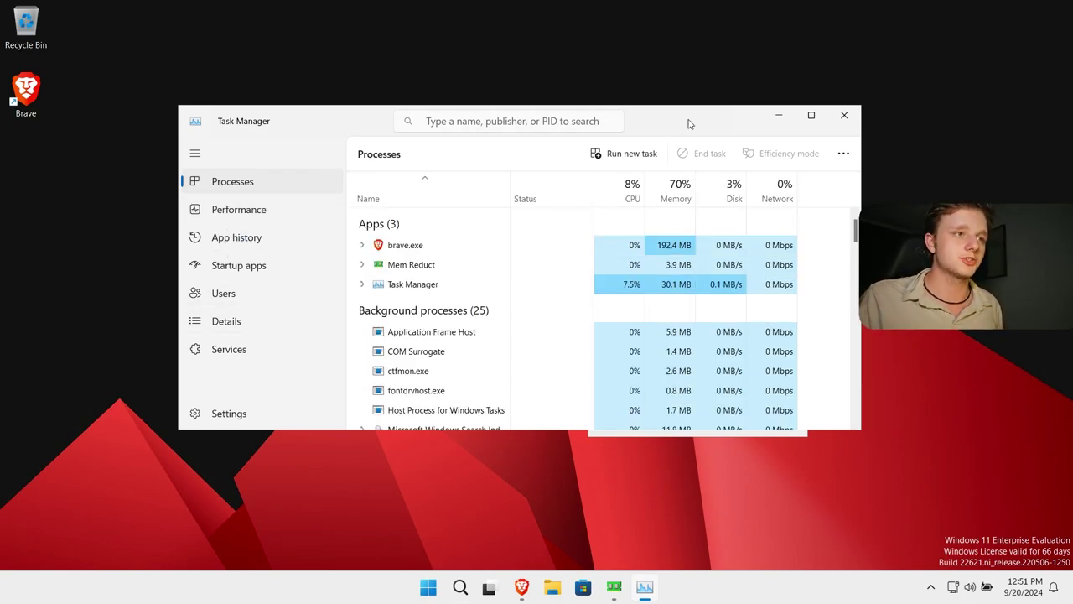
drag(688, 125, 510, 135)
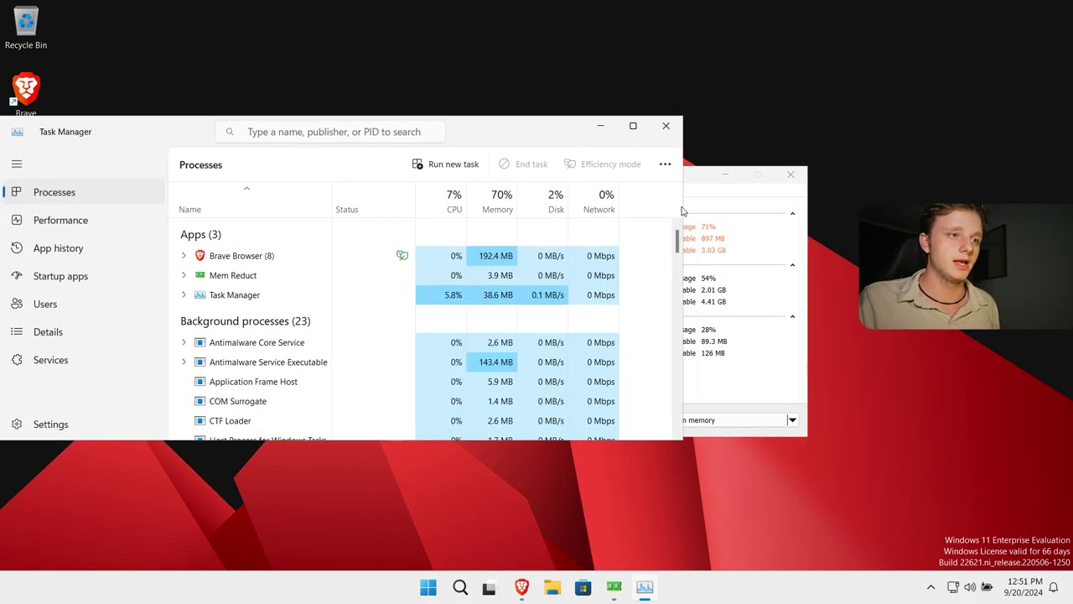
drag(681, 204, 180, 228)
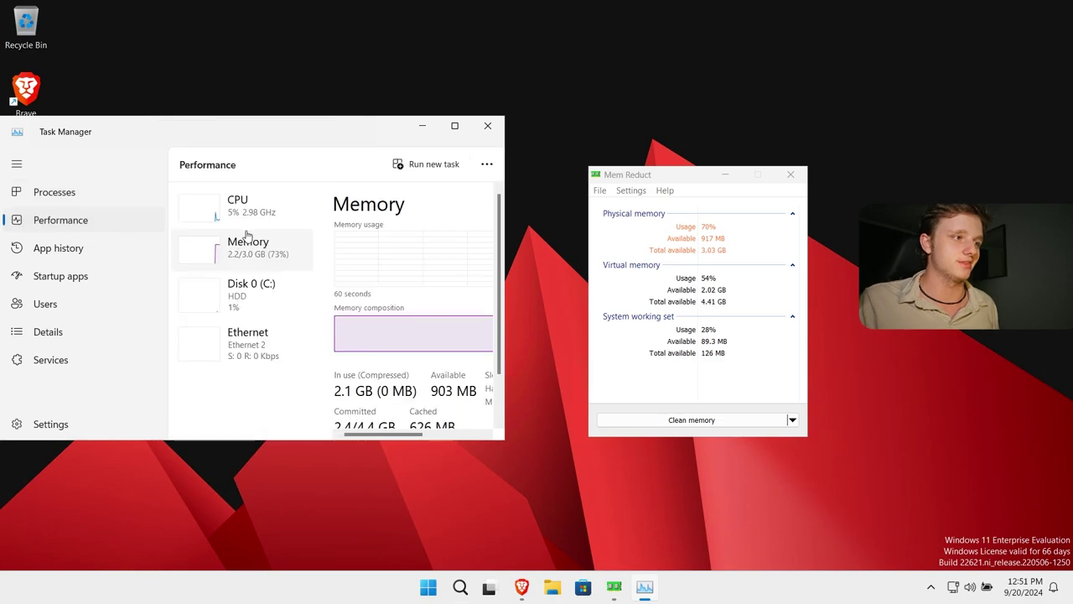
Step: Clean memory in Mem Reduct with 'Do not ask again' ticked, freeing 612 MB
click(717, 421)
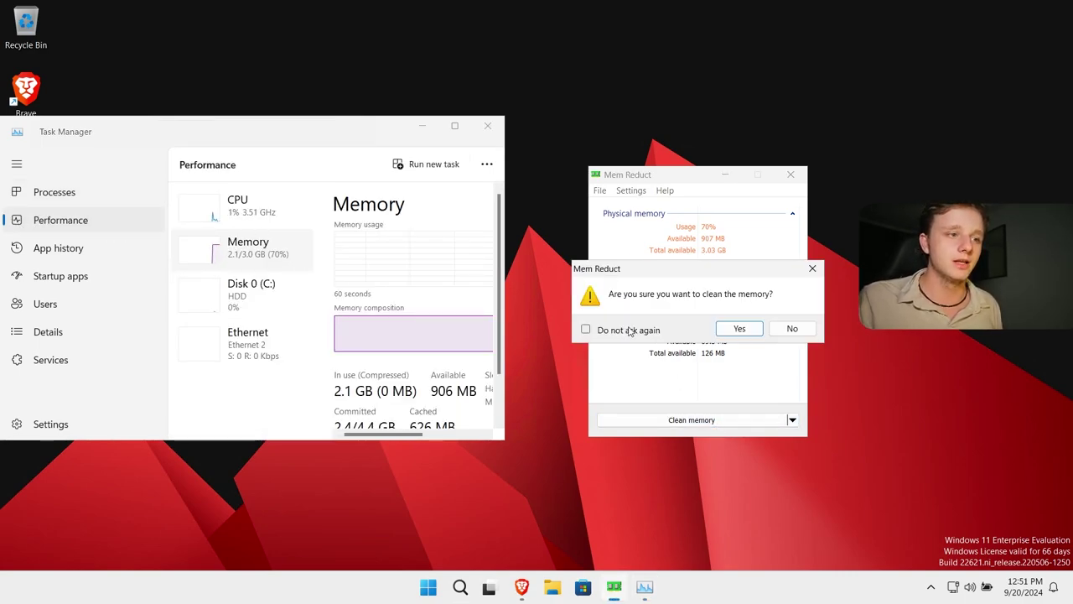
click(620, 332)
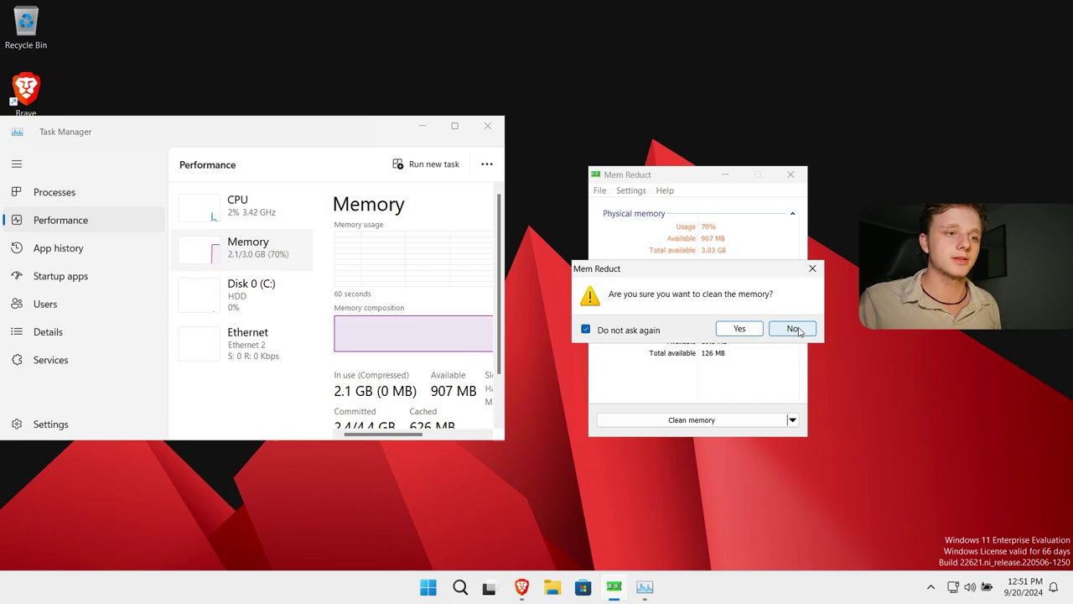
click(739, 329)
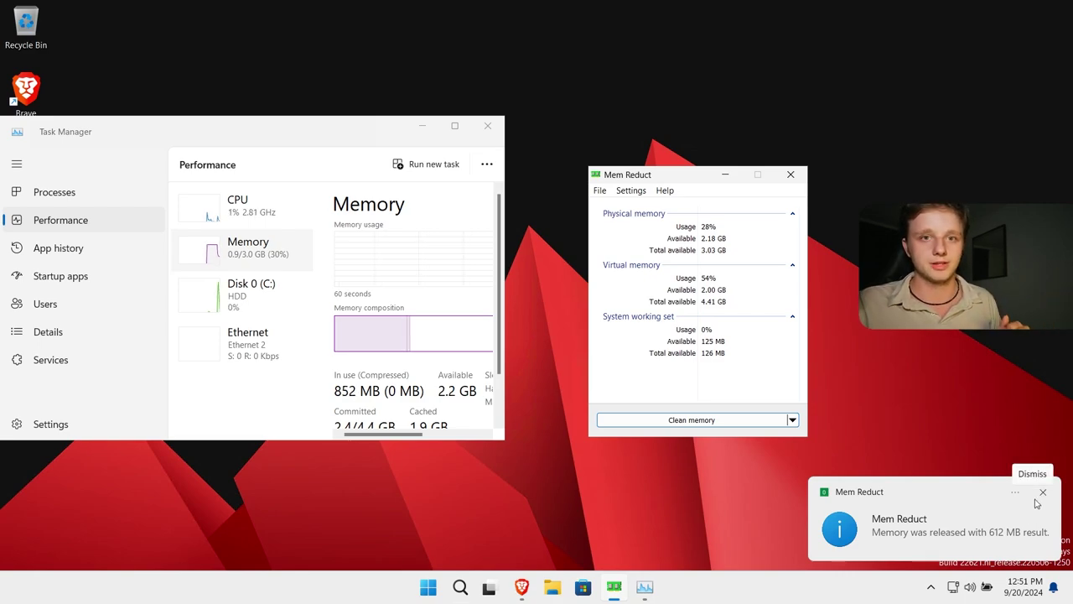
mouse_move(343, 322)
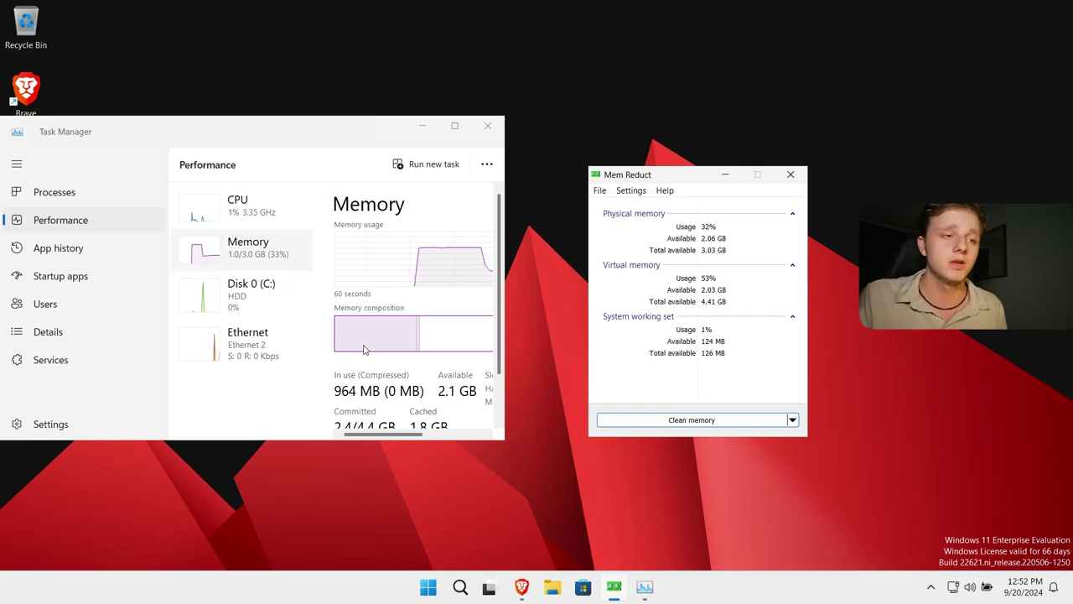
drag(671, 174, 641, 181)
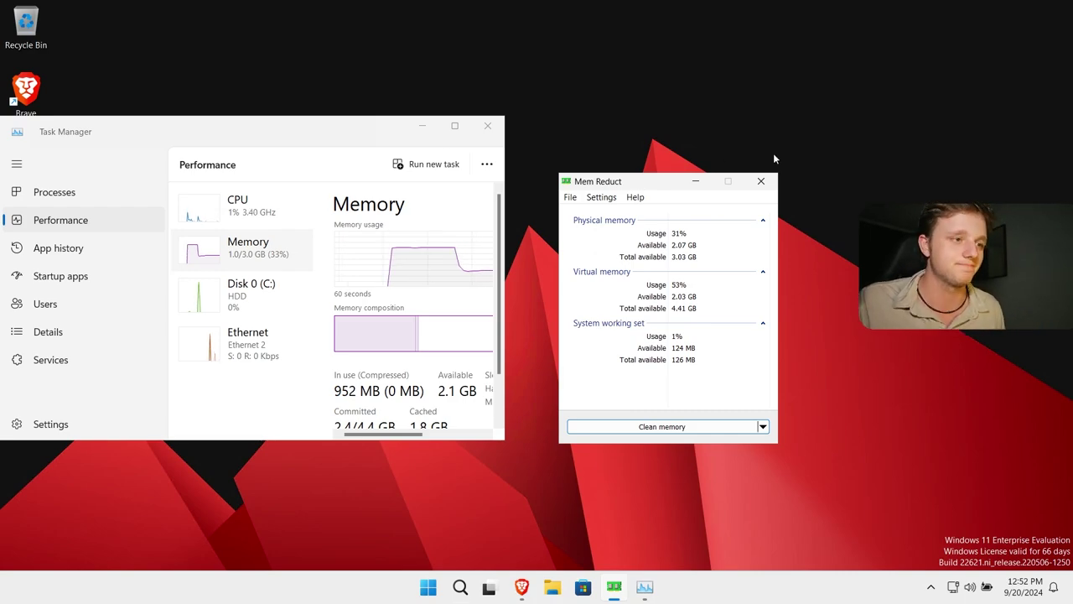
drag(645, 187, 609, 195)
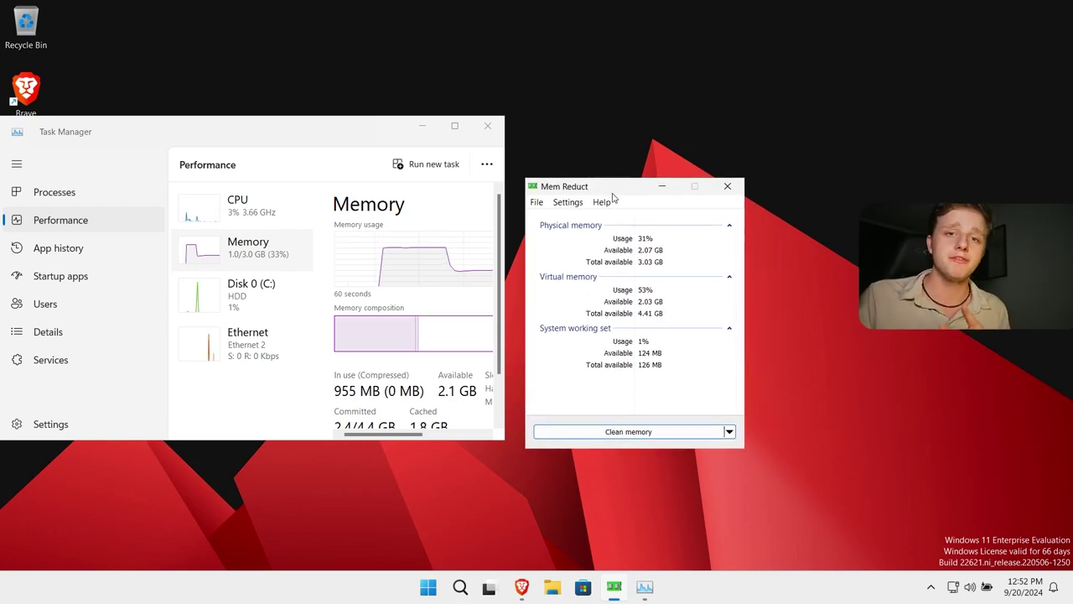
Step: Turn on Load on system startup, Start minimized, and Skip 'User Account Control' prompt warning in Settings
click(567, 202)
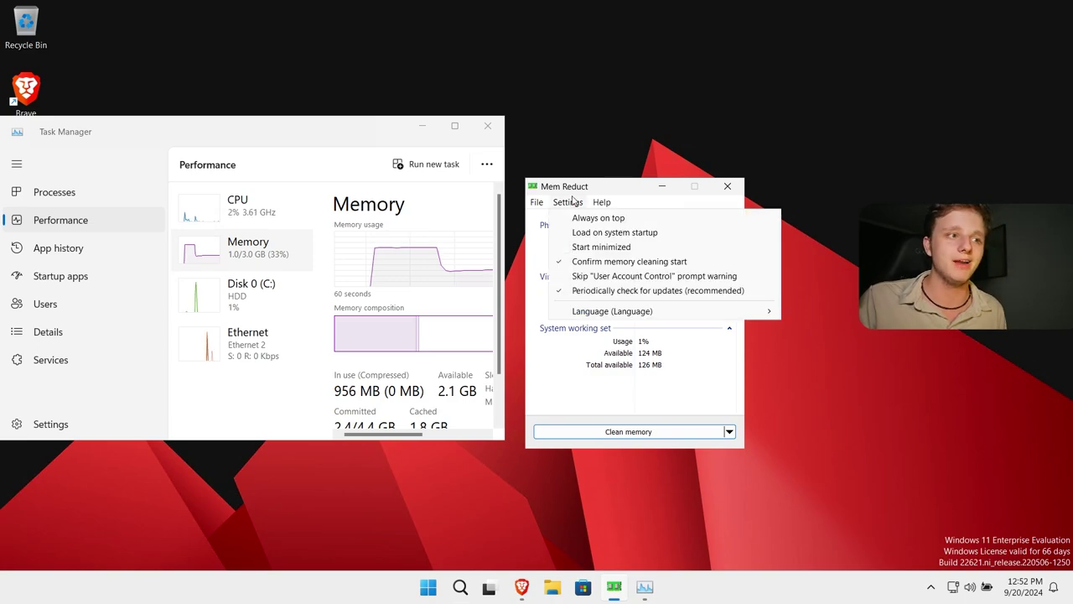
click(596, 234)
click(570, 203)
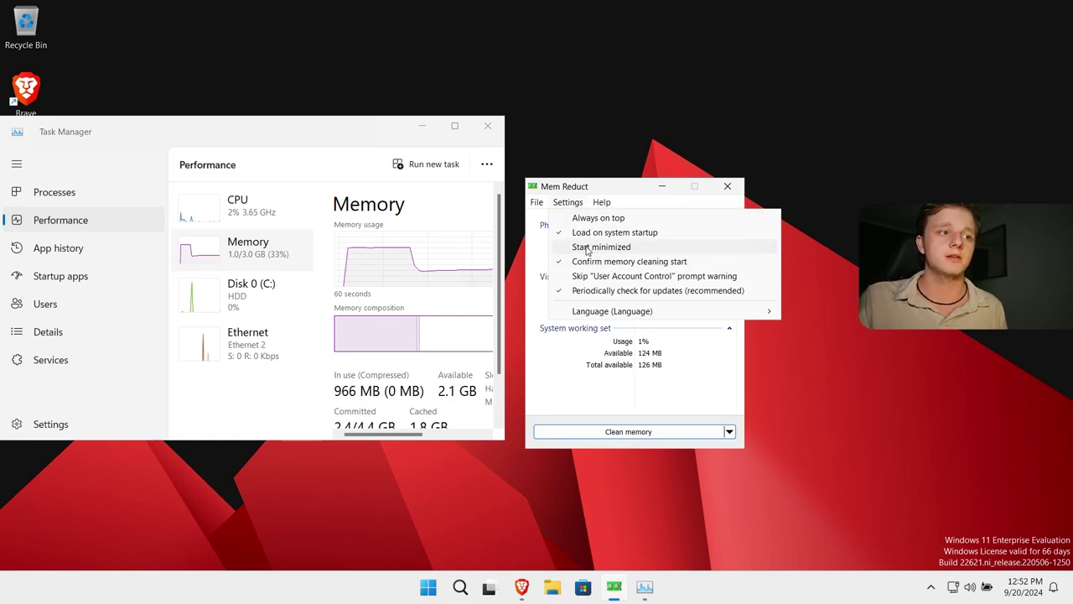
click(587, 247)
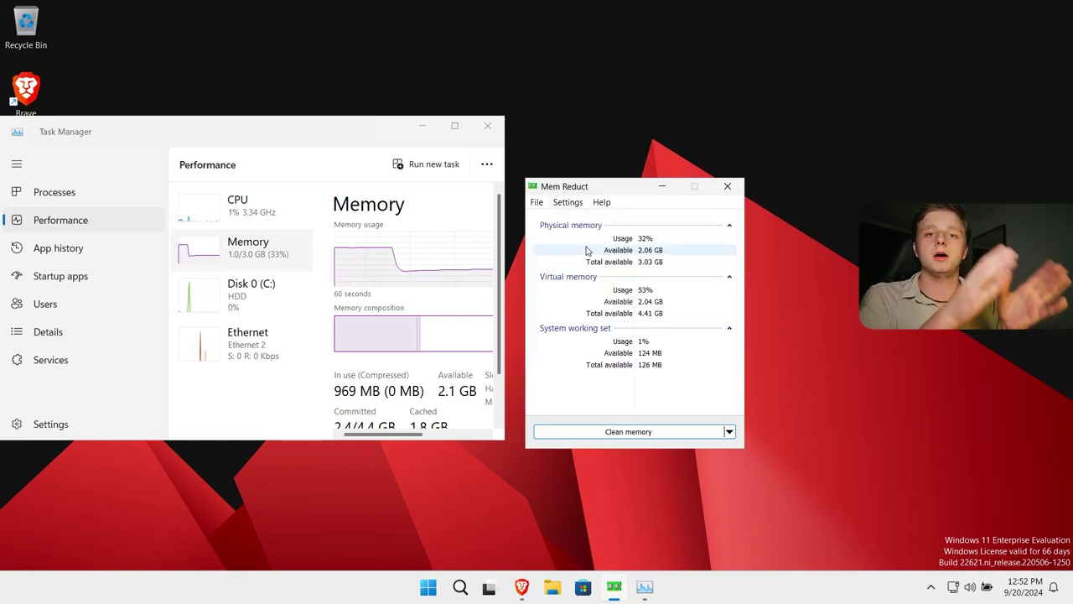
key(alt+s)
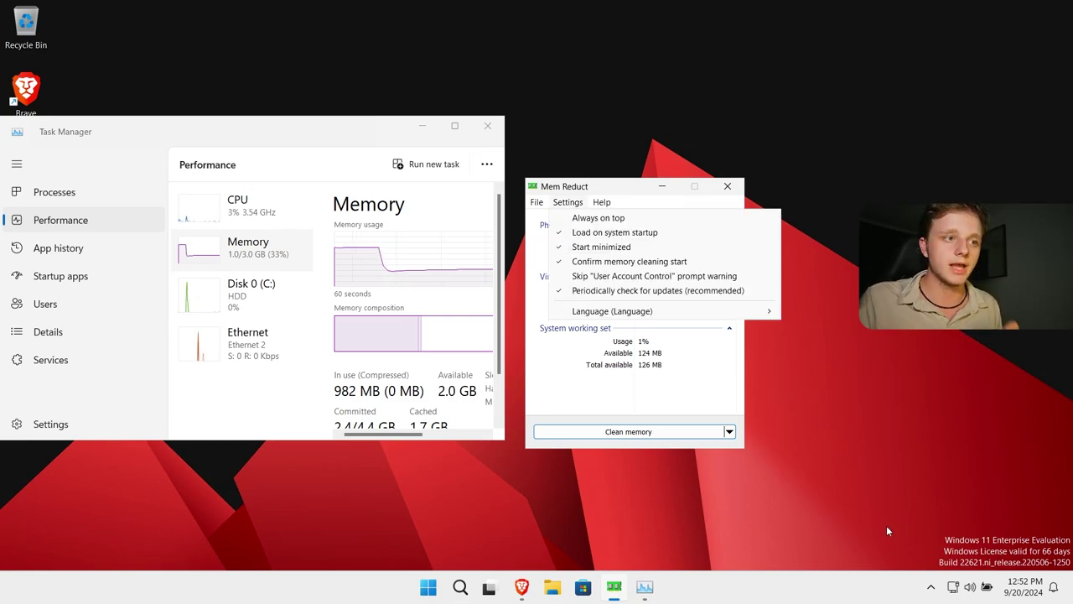
click(614, 285)
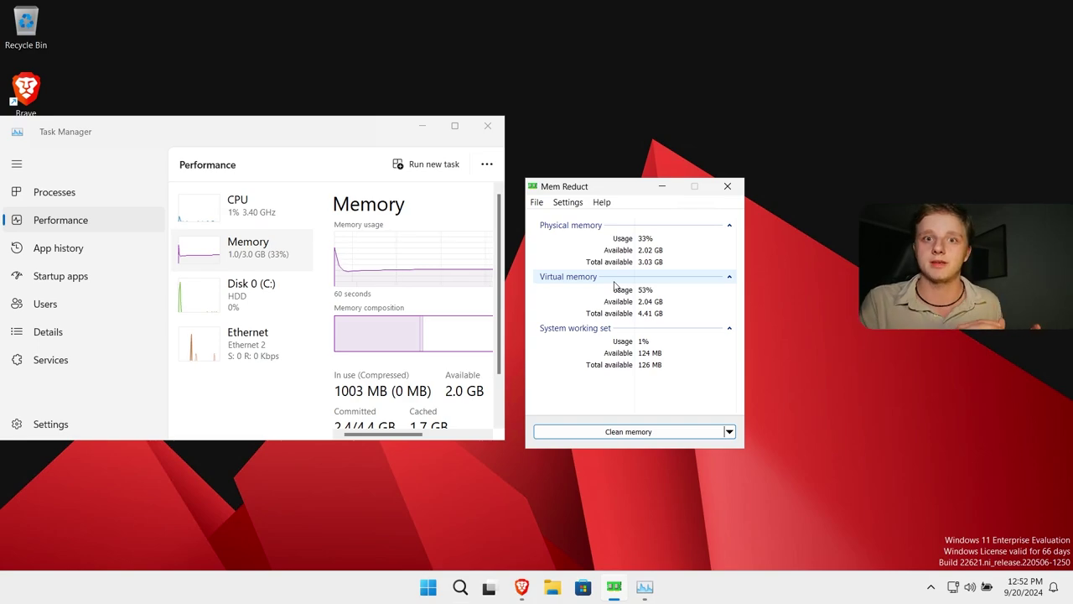
Step: Clean memory again (214 MB freed), close Mem Reduct and dismiss its notification
click(629, 435)
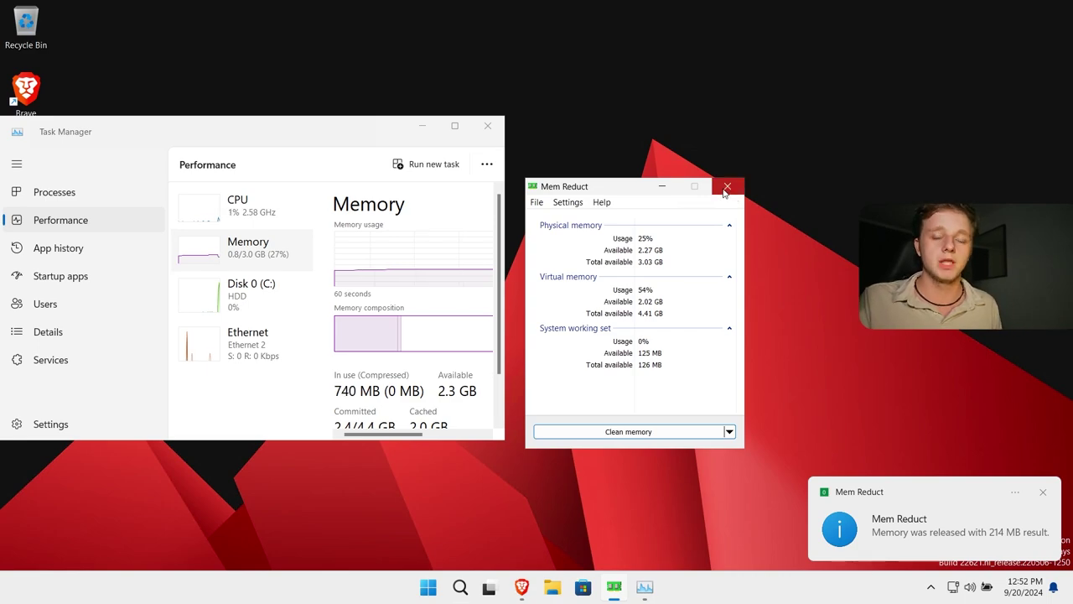
click(727, 187)
click(1043, 492)
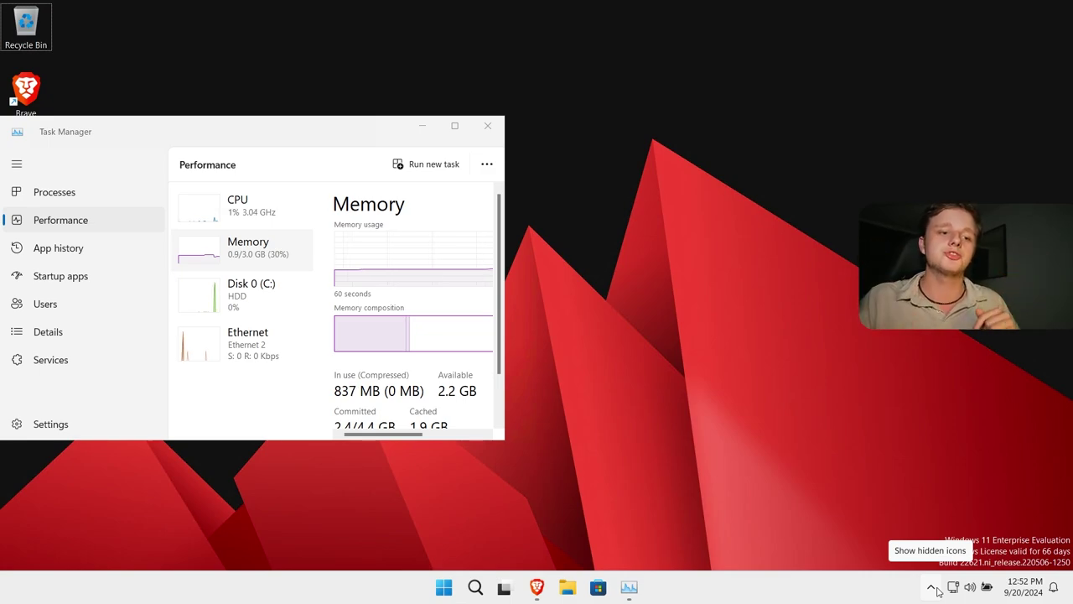
Step: Drag the Mem Reduct icon from the hidden tray icons onto the visible taskbar
click(936, 589)
mouse_move(915, 547)
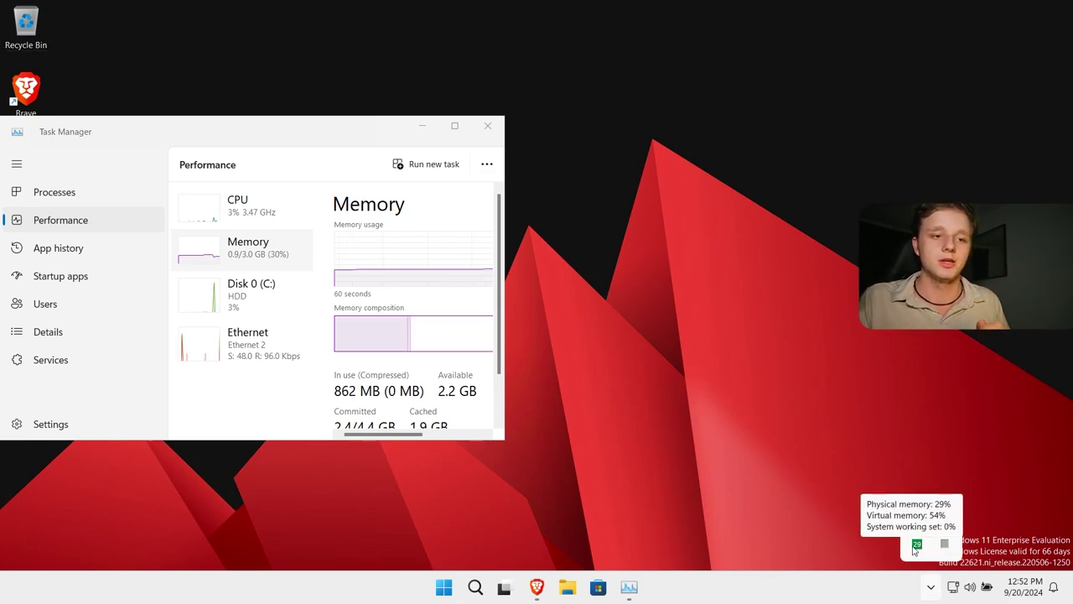
drag(915, 547, 936, 591)
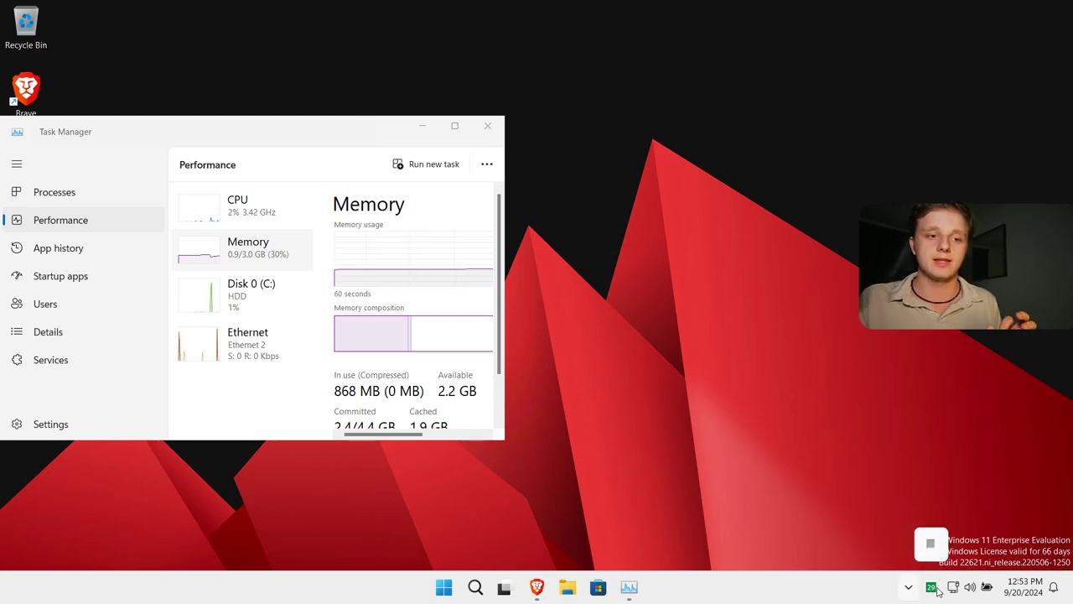
click(850, 522)
Step: Run Mem Reduct's Clean memory twice from its tray icon, releasing another 196 MB
mouse_move(929, 587)
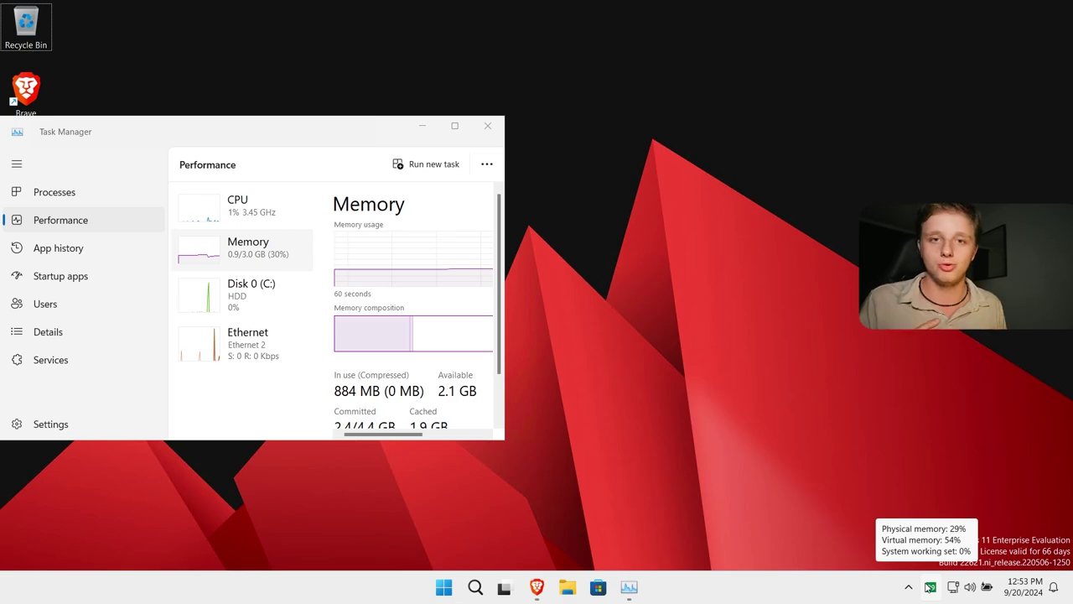
right_click(930, 588)
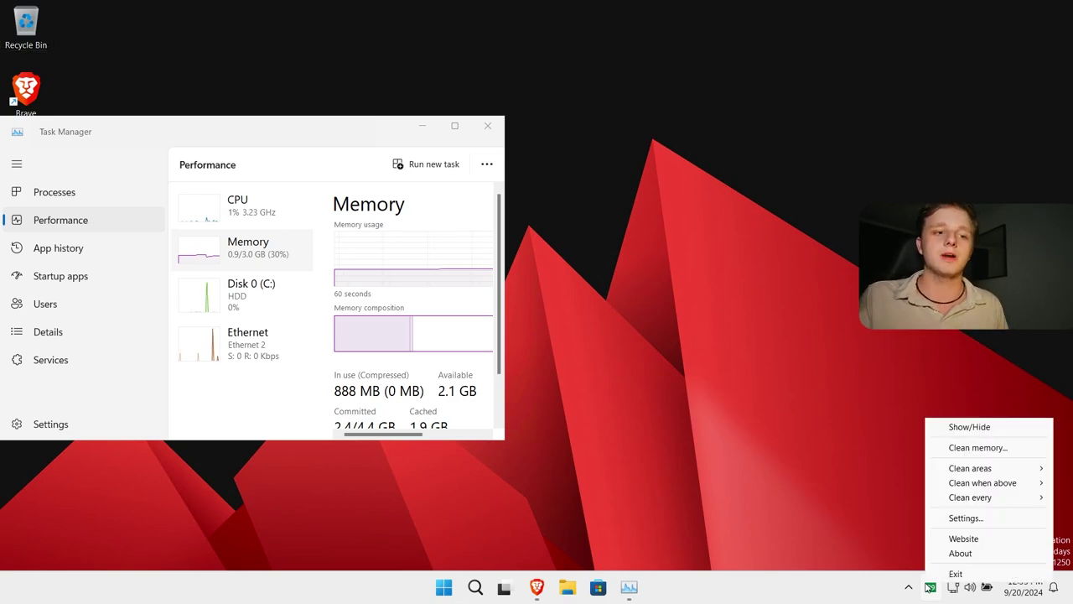
click(979, 448)
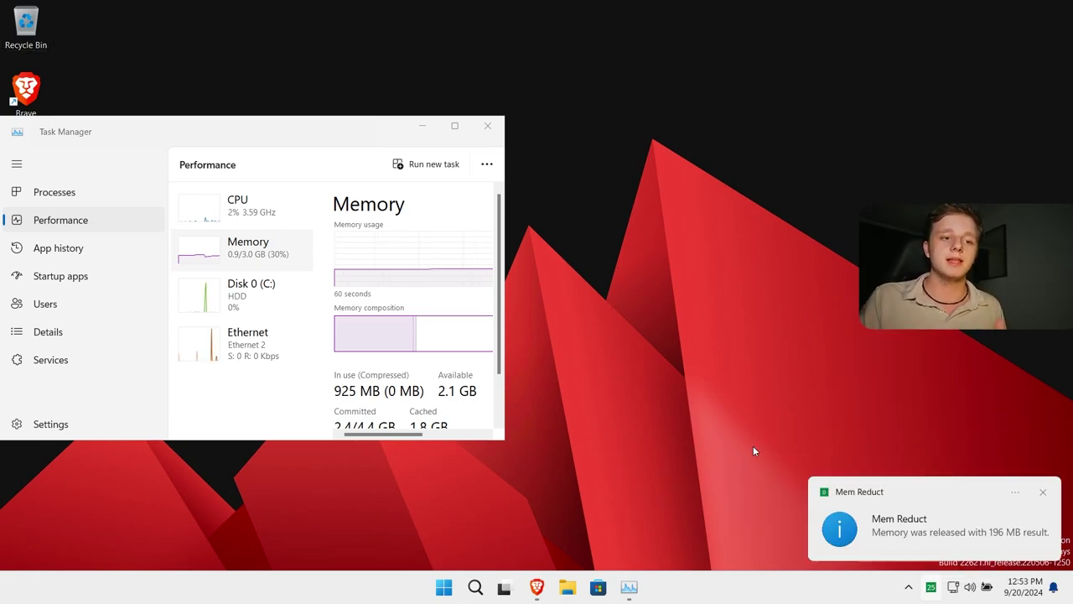
click(1017, 494)
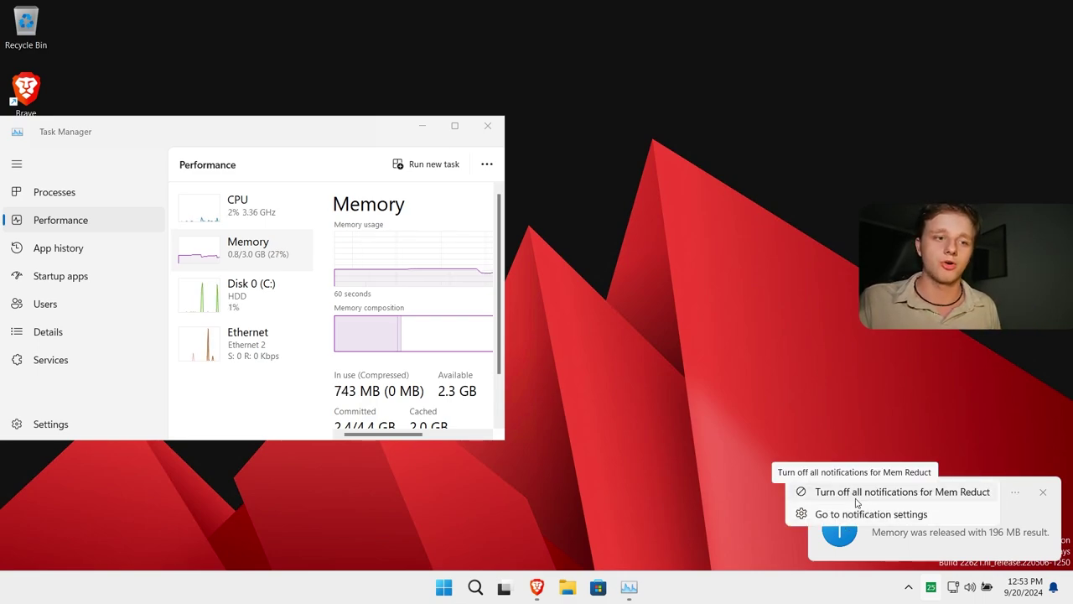
right_click(931, 587)
click(976, 464)
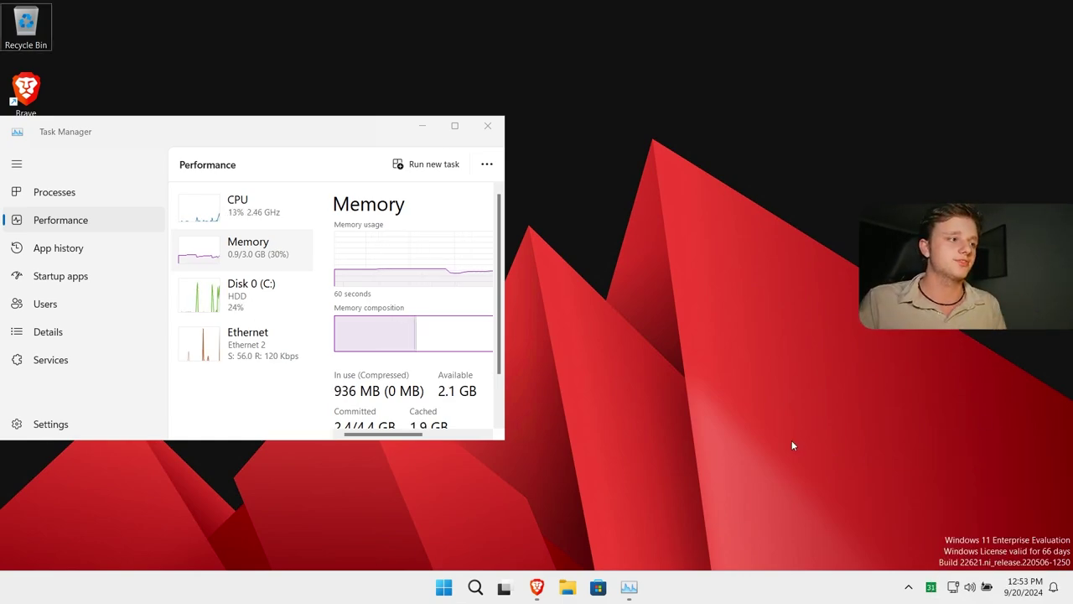
Step: Close Task Manager and search 'chris titus tool' in Brave
click(488, 128)
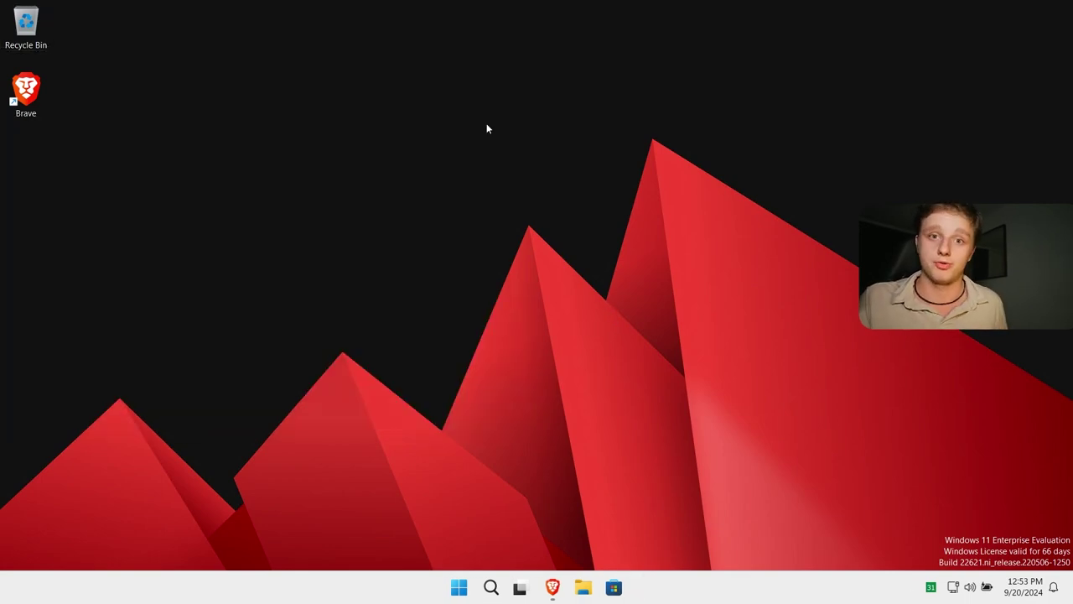
key(alt+Tab)
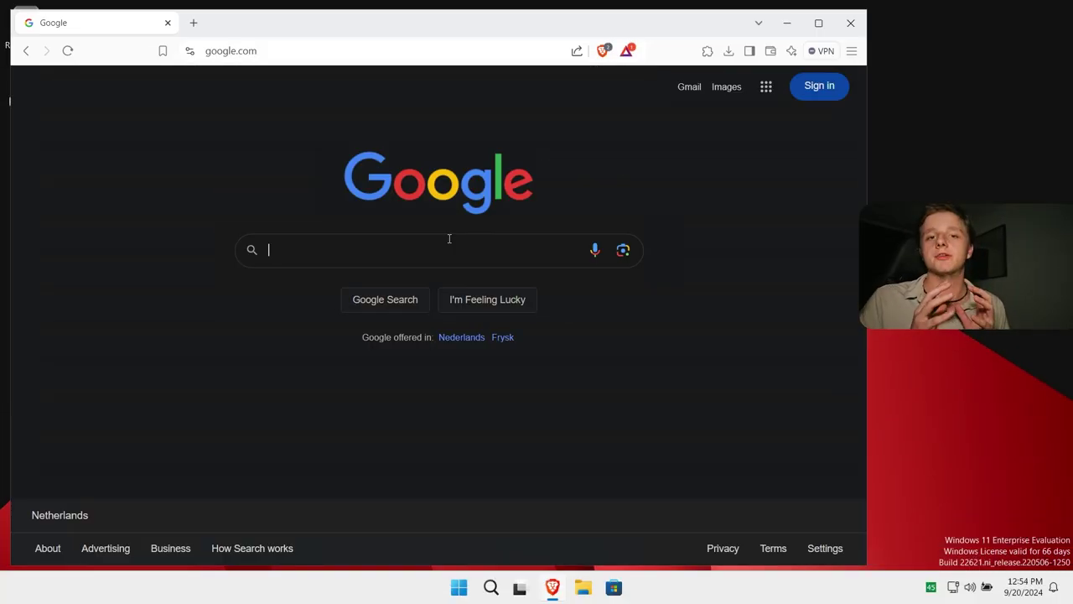
text(chris )
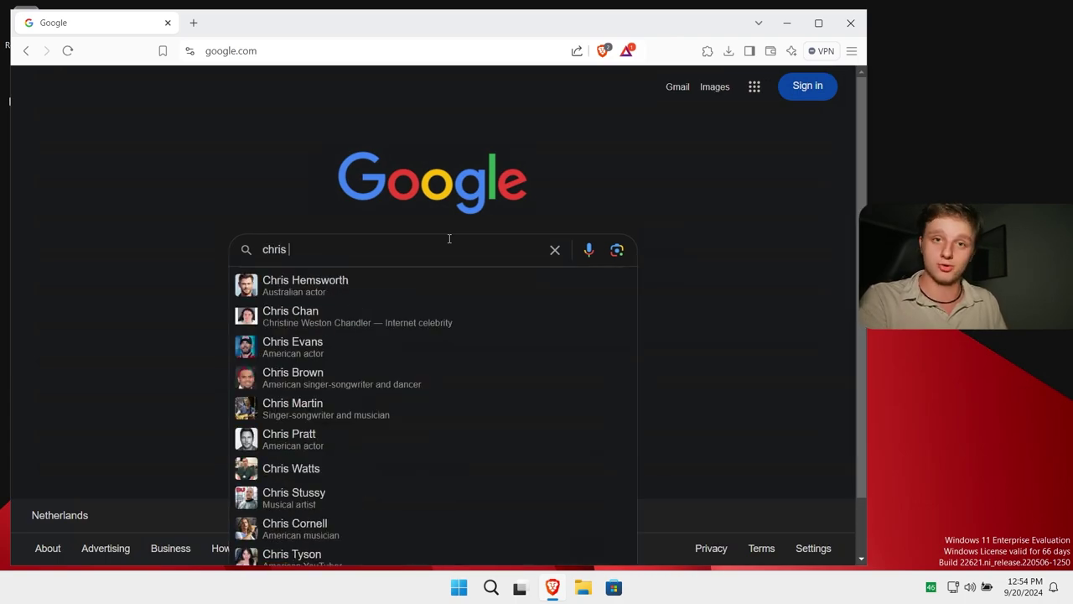
text(titus tool)
key(Return)
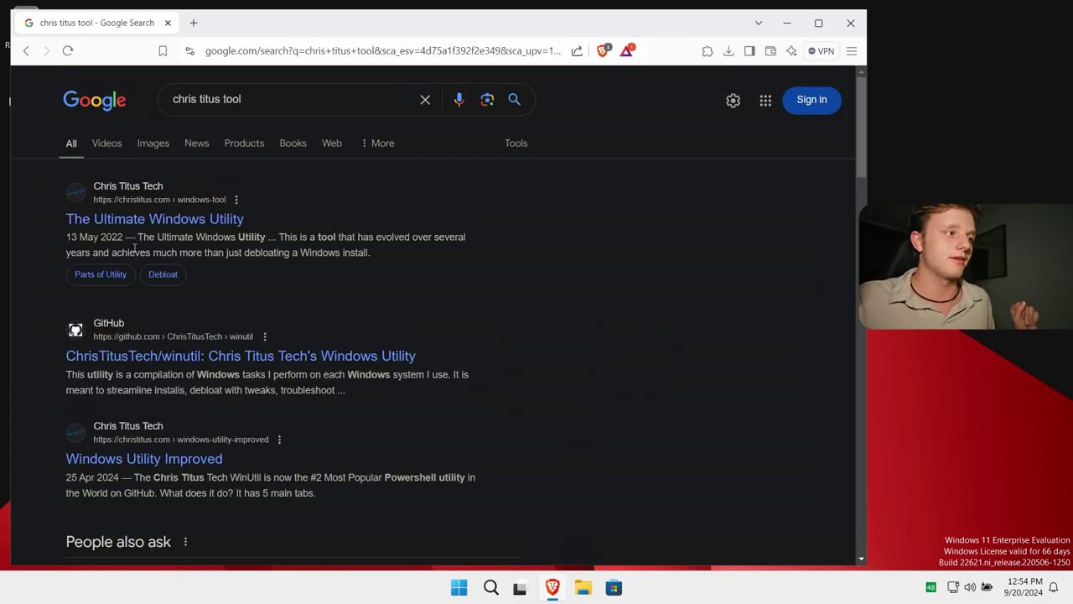
Step: Open The Ultimate Windows Utility page and copy its one-line PowerShell install command
click(128, 220)
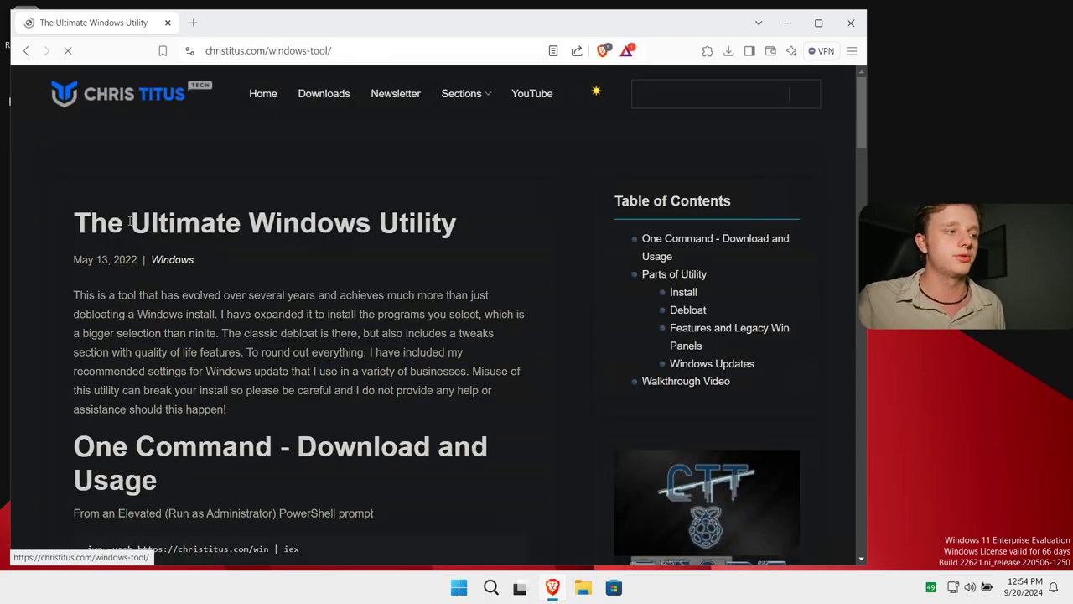
scroll(313, 316, down, 3)
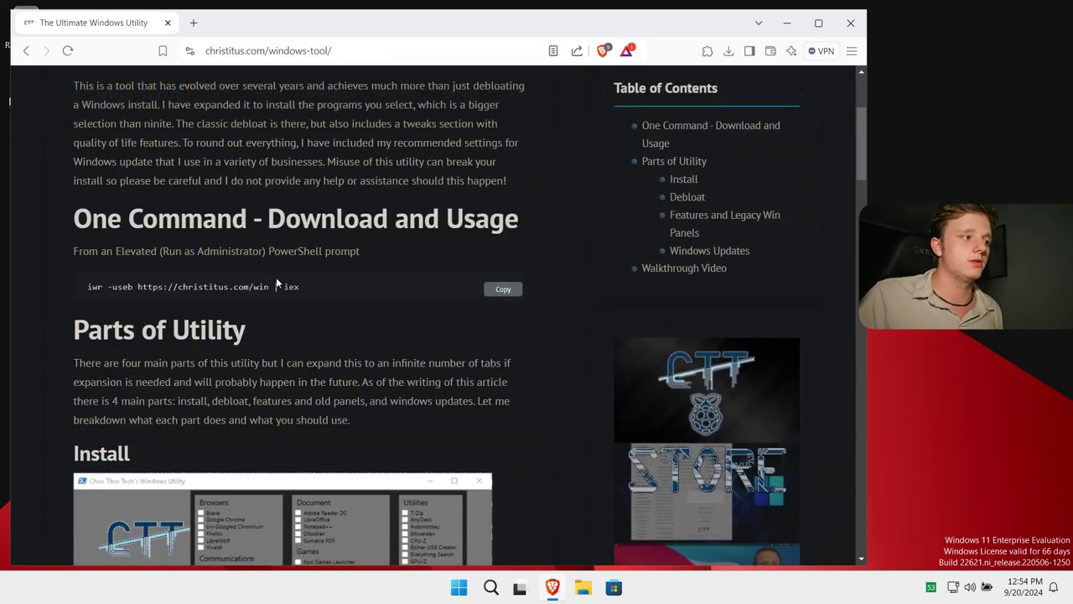
drag(78, 292, 336, 275)
click(338, 275)
click(497, 290)
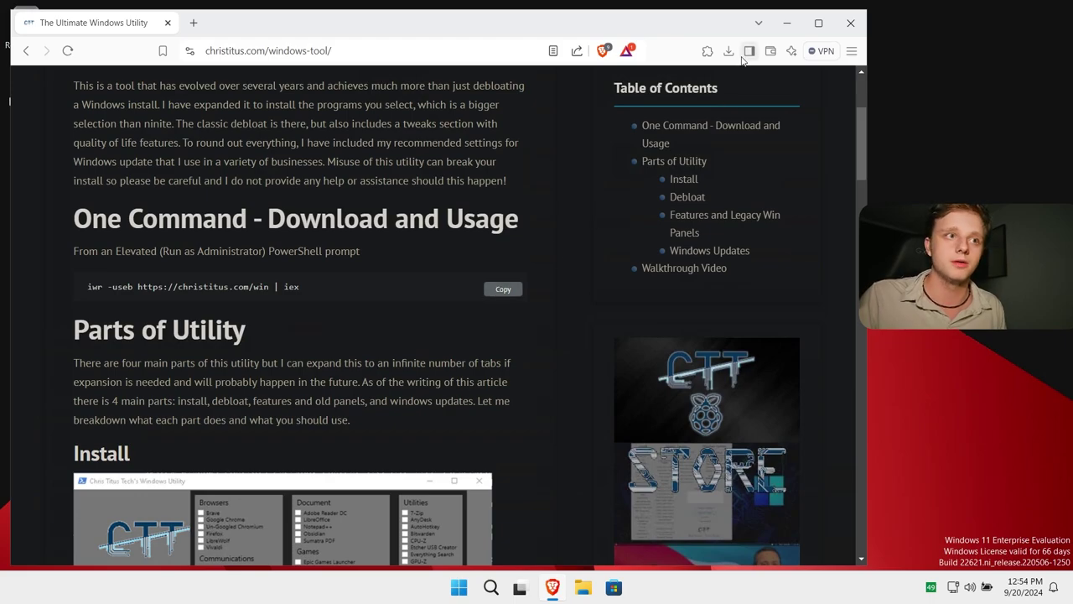
click(788, 23)
key(super)
text(power)
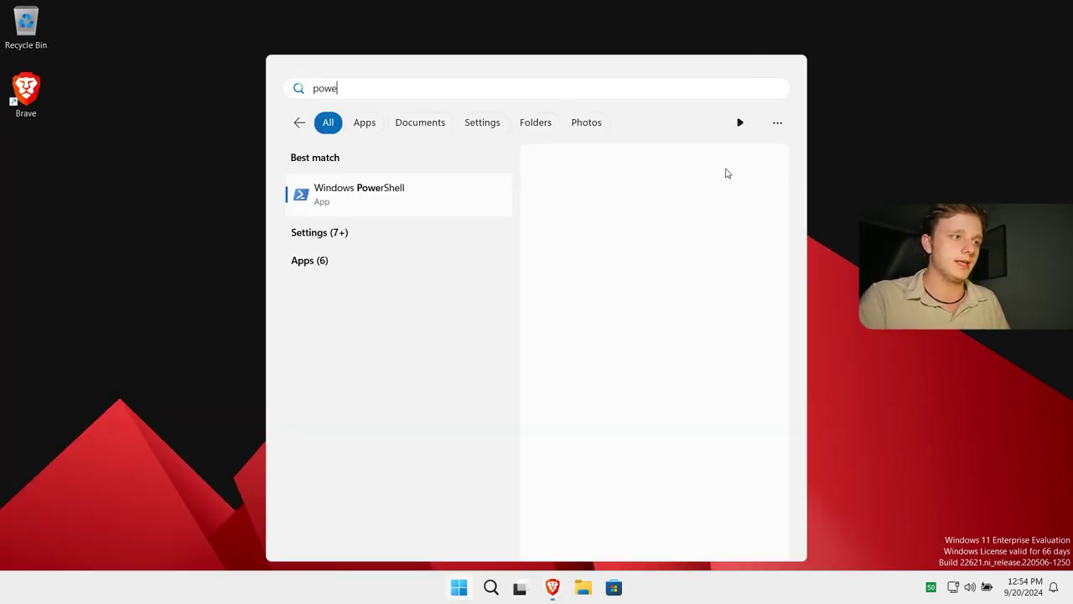
click(599, 316)
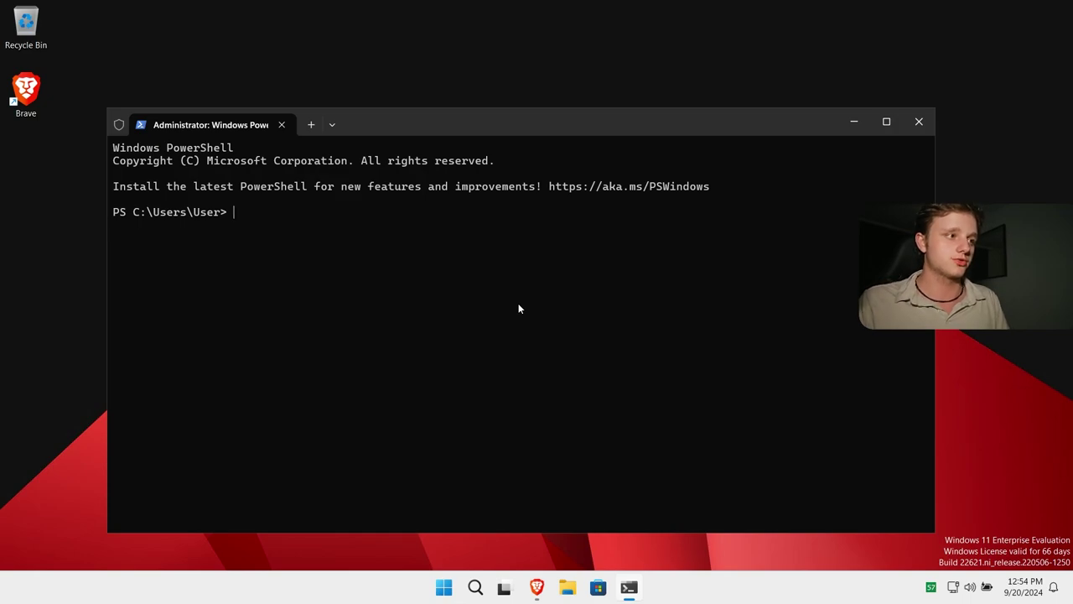
key(ctrl+v)
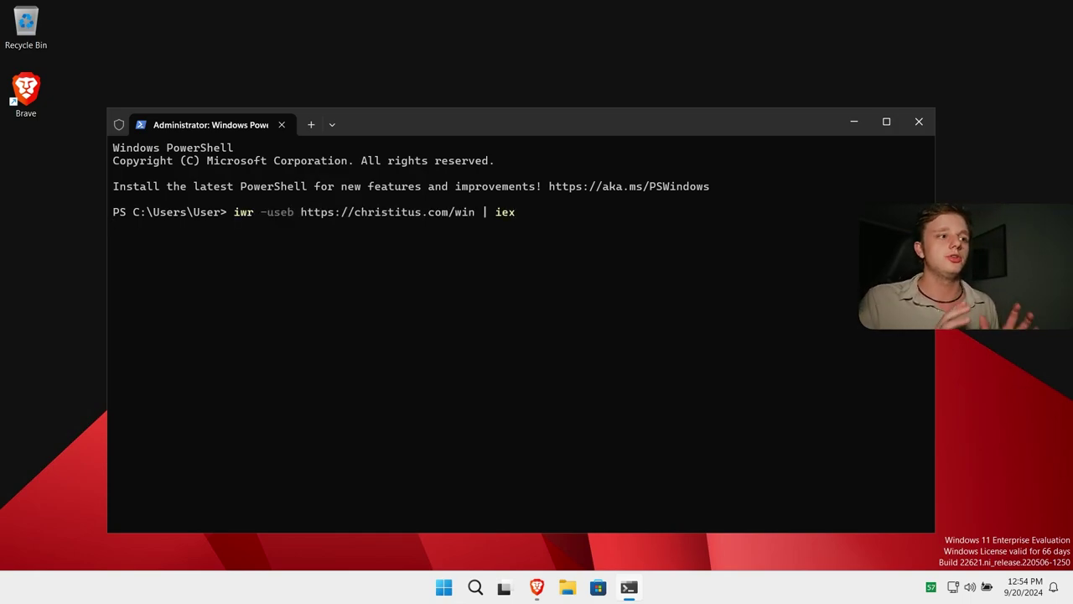
key(Return)
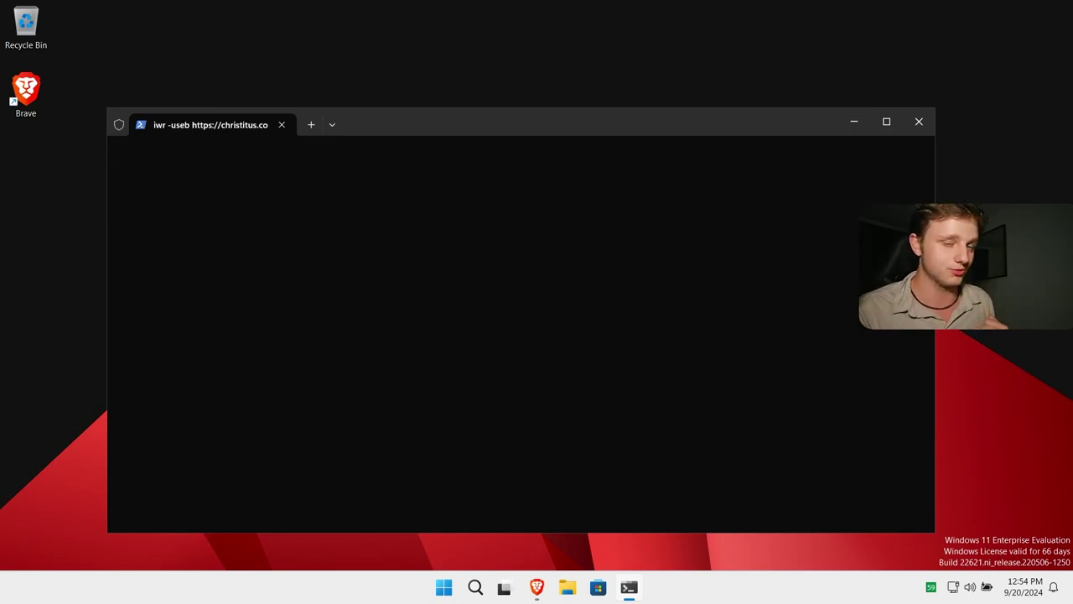
click(852, 123)
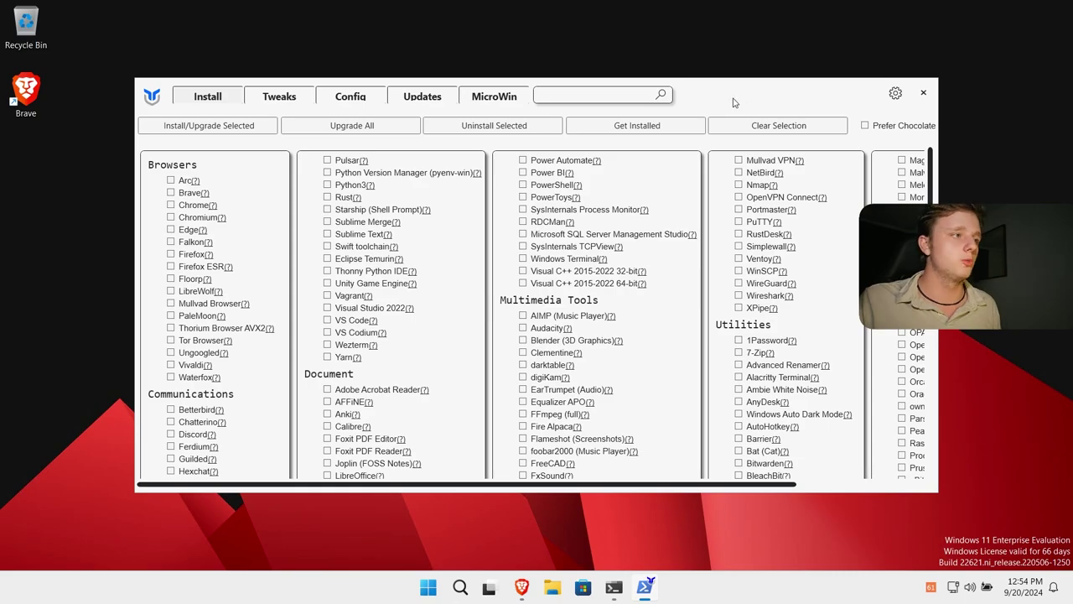
Step: On WinUtil's Tweaks tab, select the Minimal set and untick Disable ConsumerFeatures
click(267, 104)
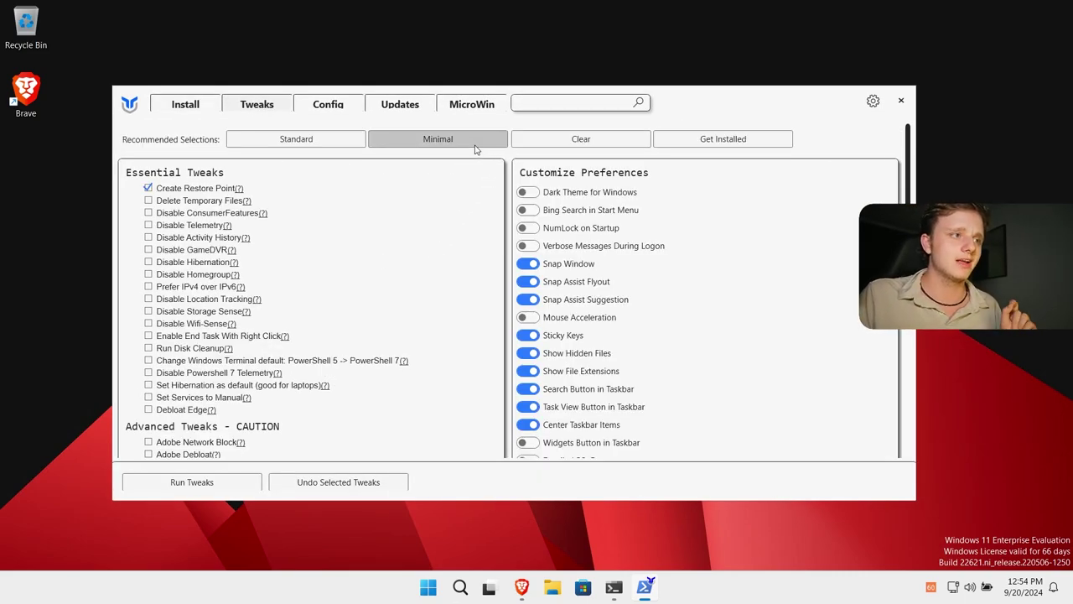
click(438, 140)
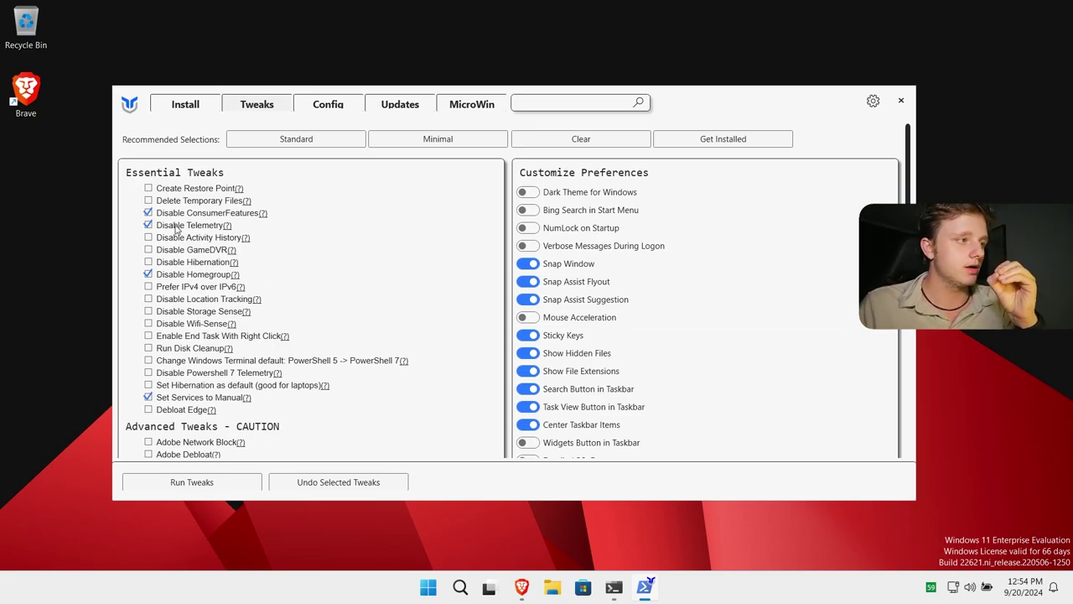
mouse_move(176, 231)
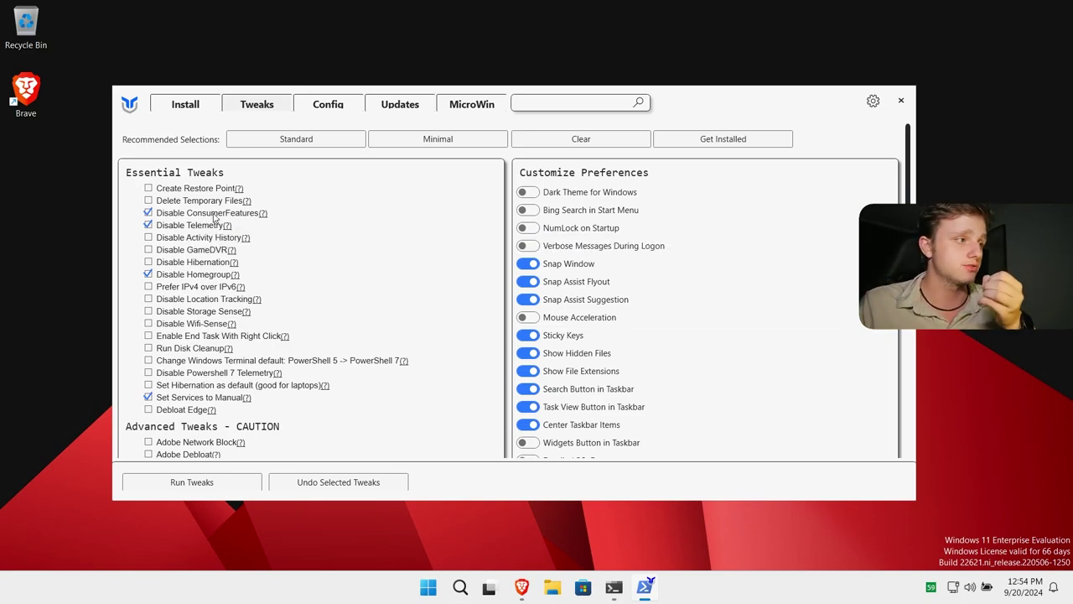
mouse_move(216, 217)
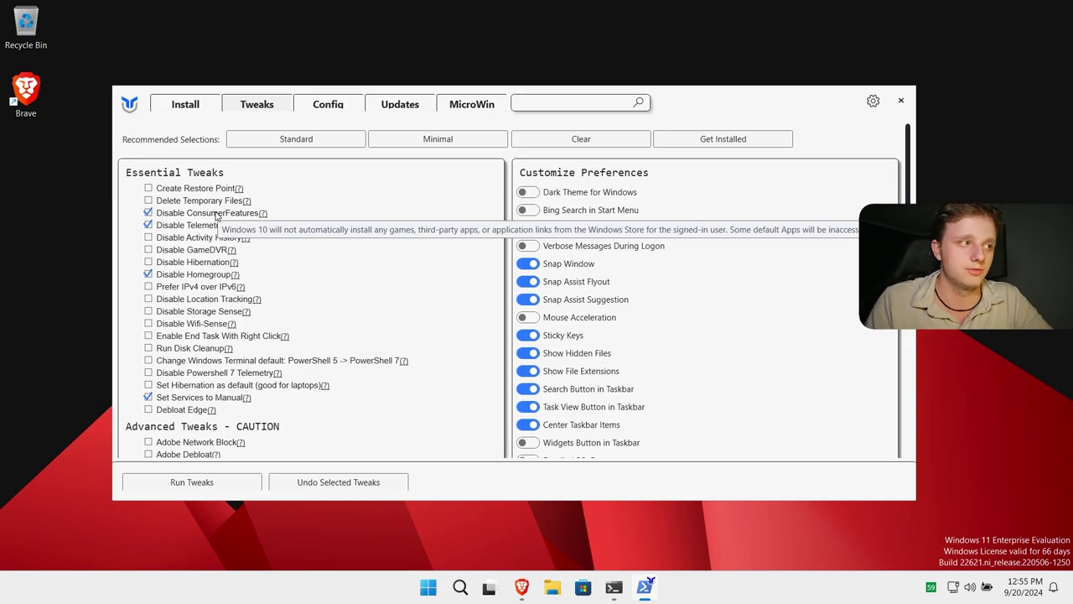
click(148, 213)
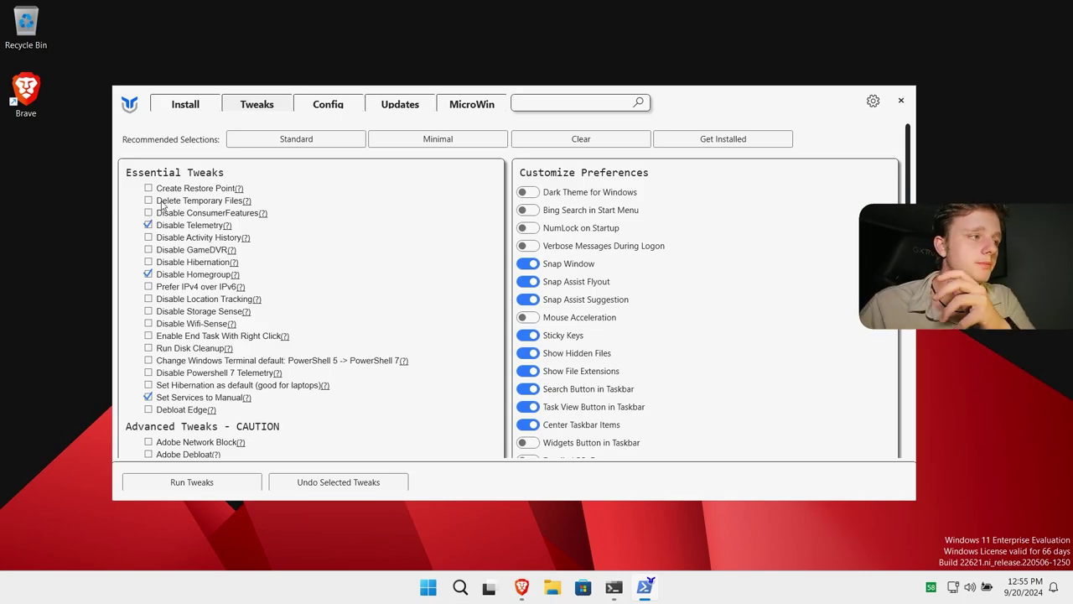
scroll(233, 288, down, 1)
scroll(228, 290, down, 1)
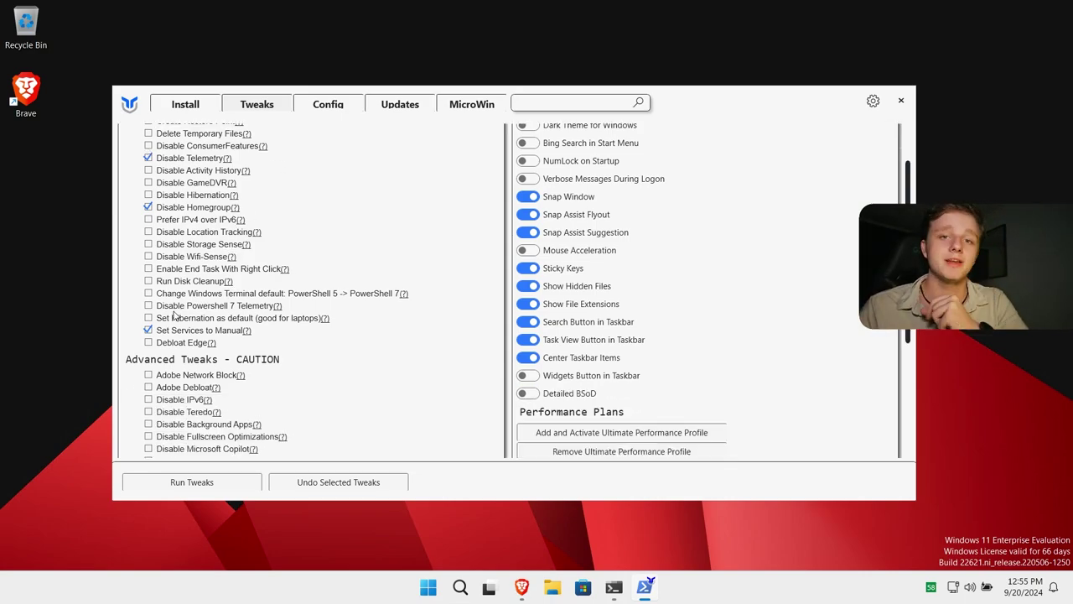
scroll(209, 312, down, 1)
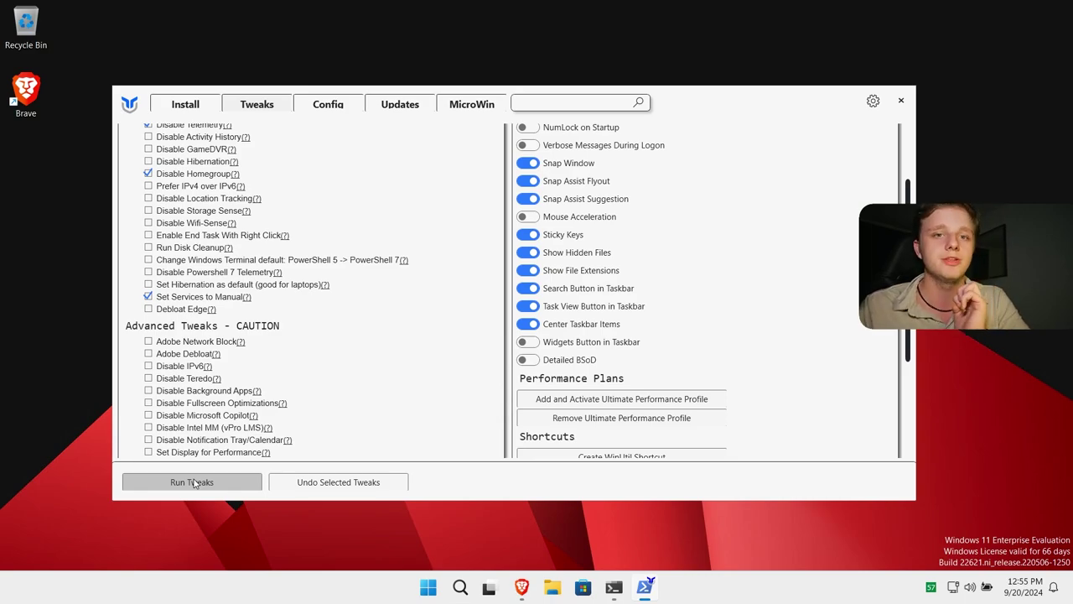
scroll(193, 484, up, 3)
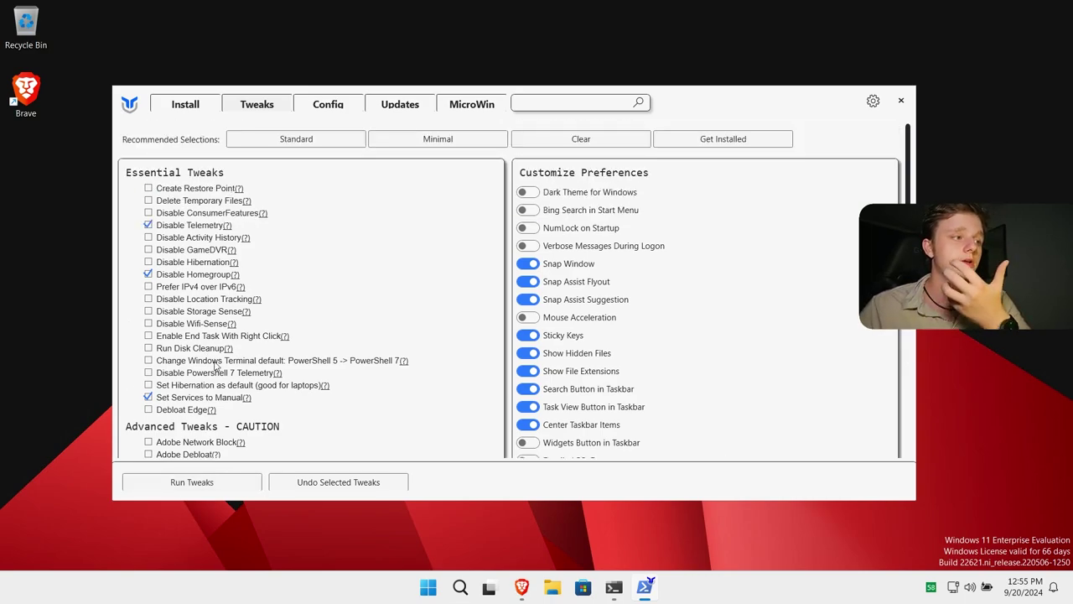
Step: Run the tweaks, close WinUtil once finished, and review the services-to-Manual log in PowerShell
click(192, 485)
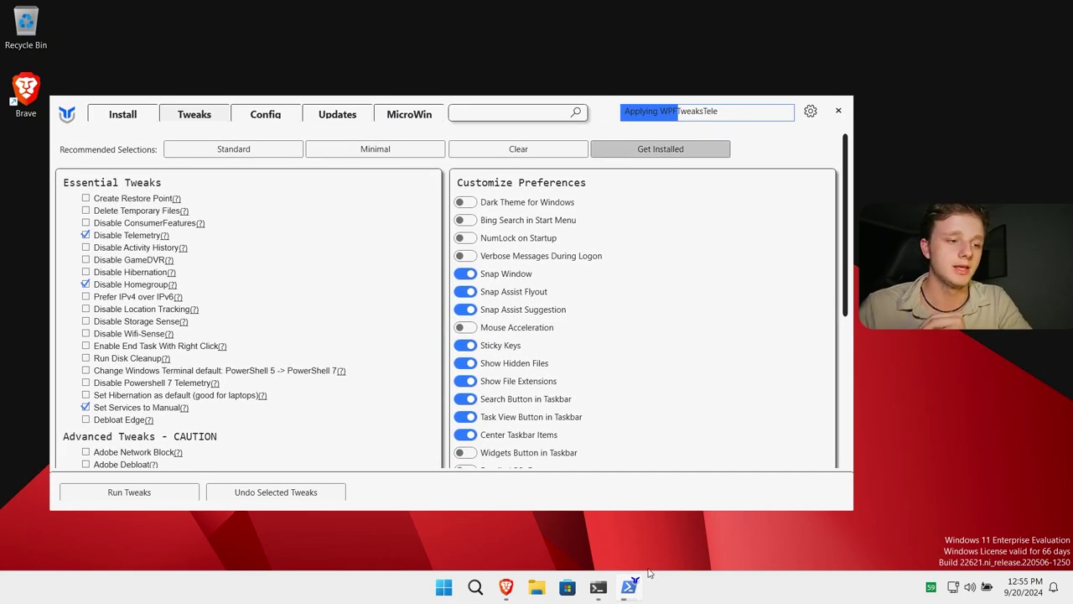
click(630, 591)
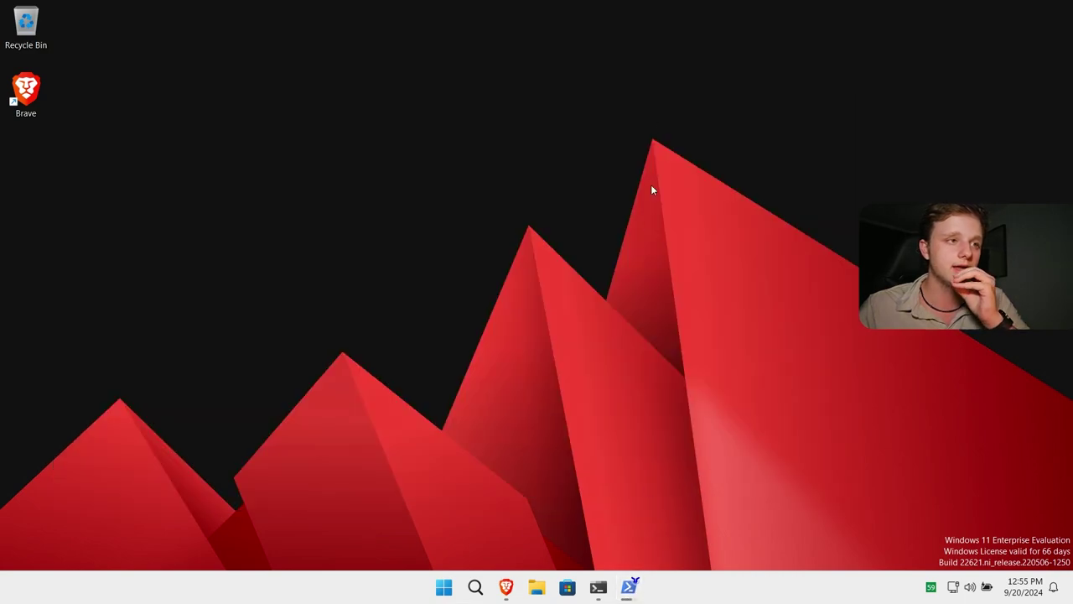
click(630, 587)
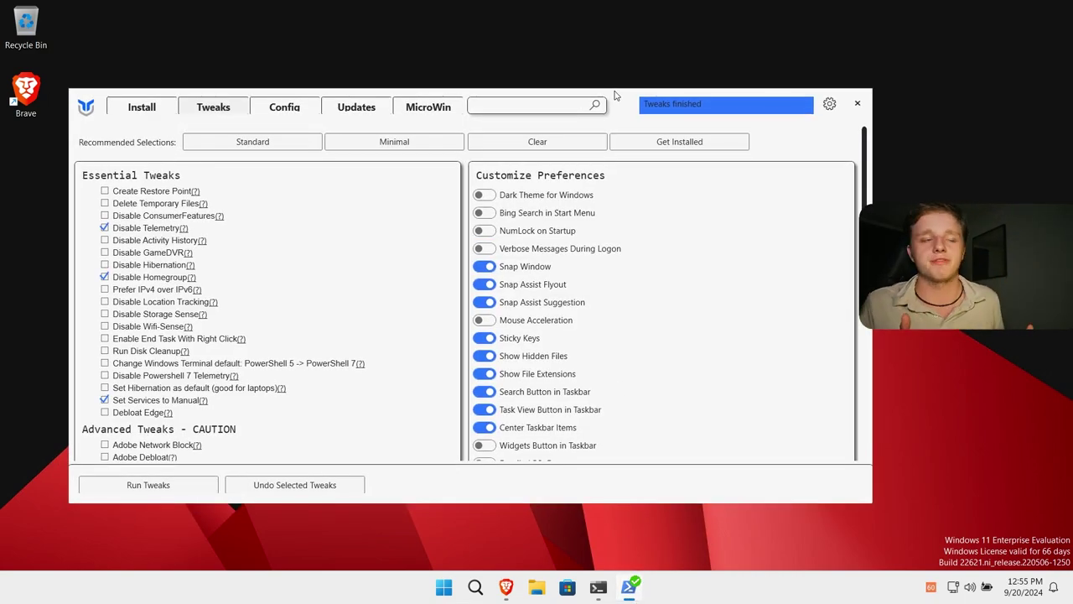
click(855, 106)
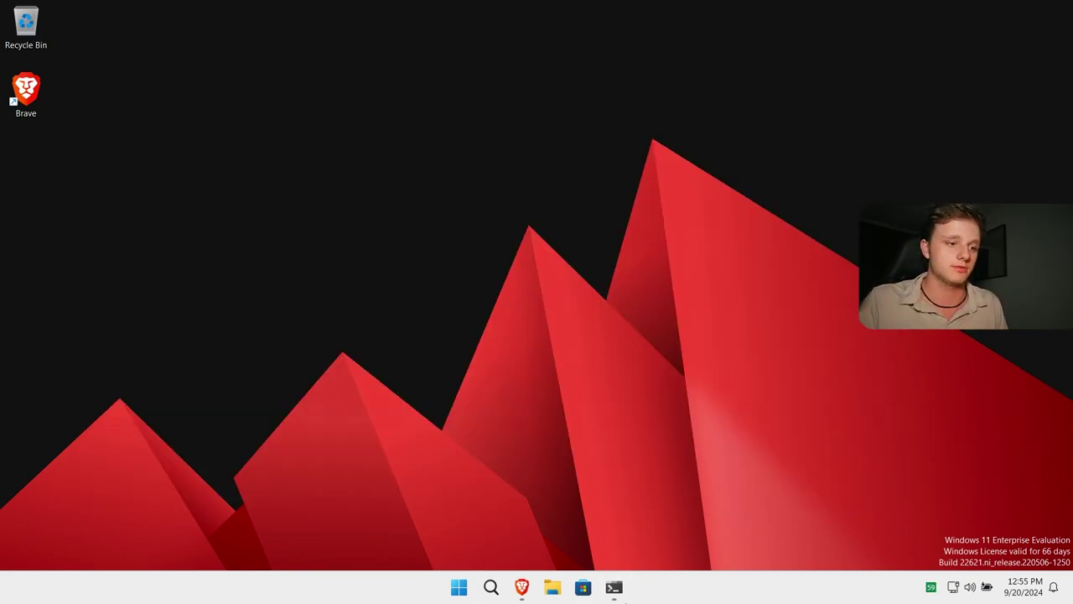
click(598, 587)
drag(530, 107, 580, 105)
scroll(395, 343, up, 20)
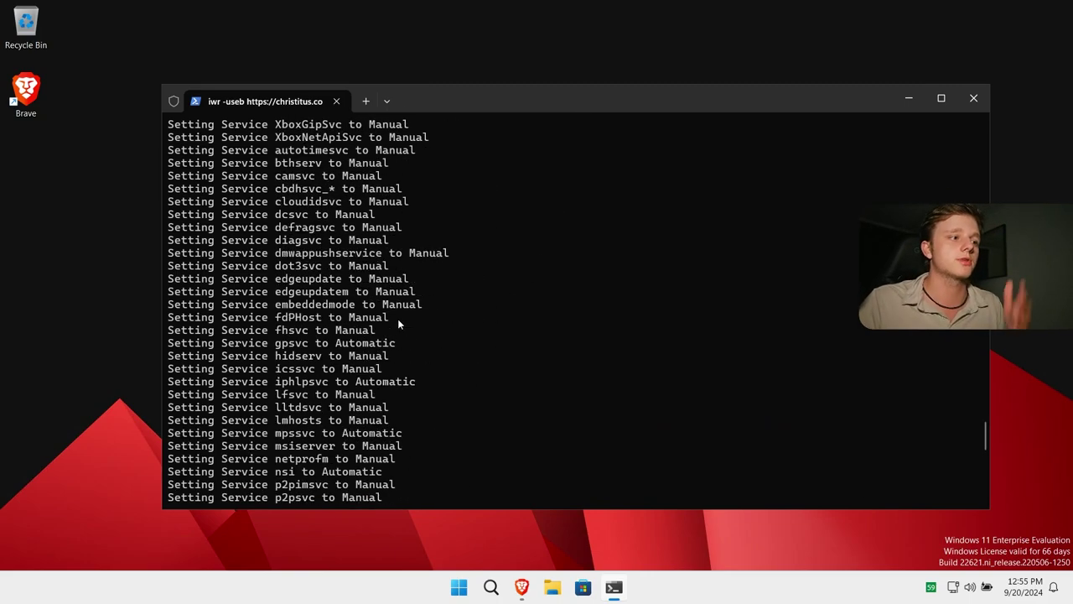
Step: Close the terminal and clean memory immediately from the Mem Reduct tray icon
click(975, 99)
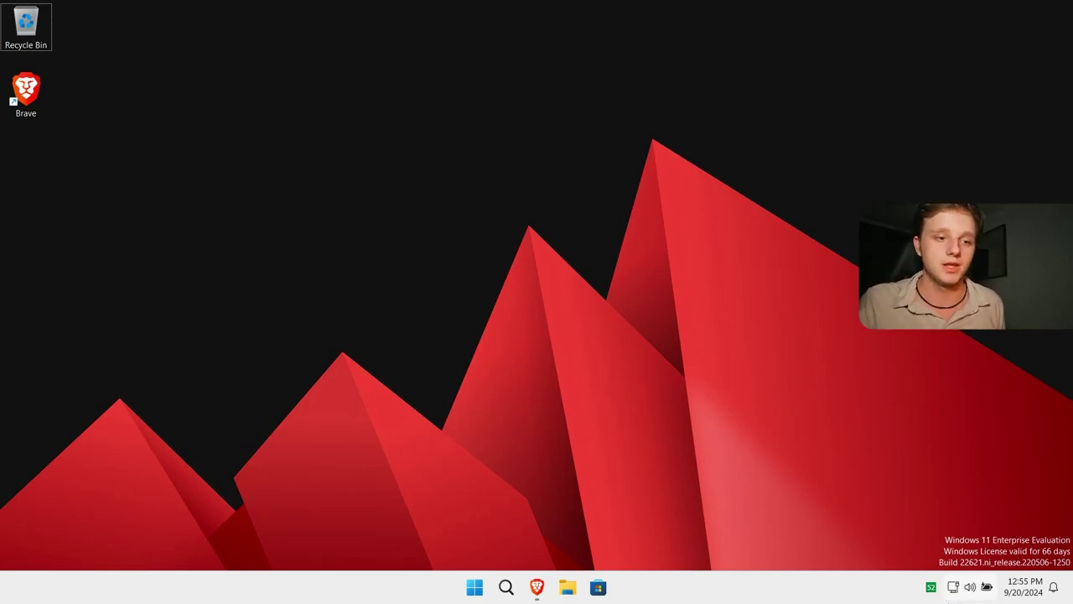
right_click(931, 587)
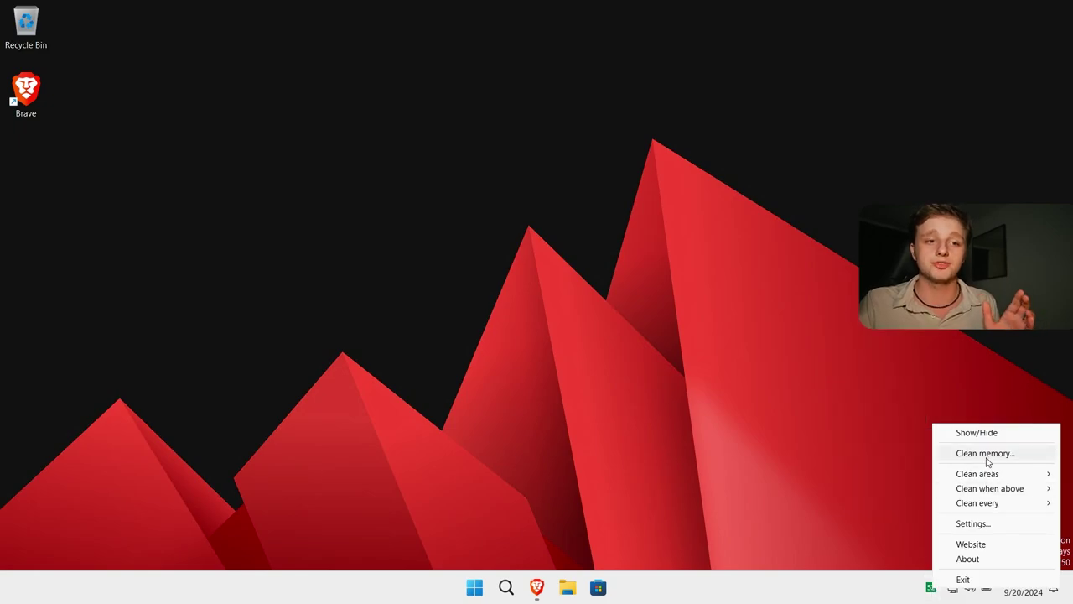
click(977, 454)
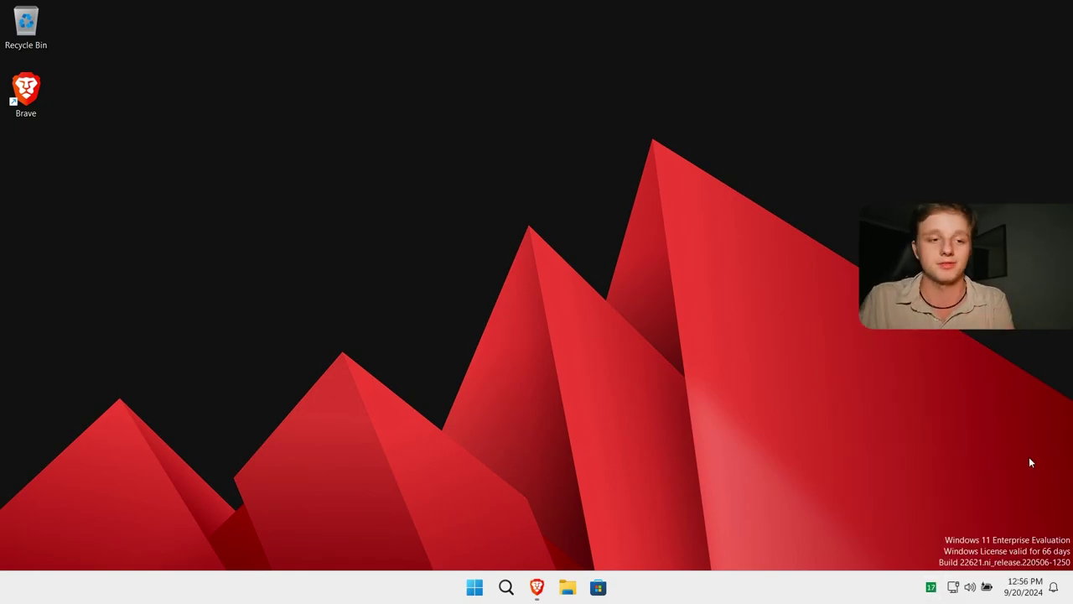
Step: In Mem Reduct's Memory cleaning settings, enable cleaning every 30 minutes and close settings
right_click(931, 587)
click(969, 527)
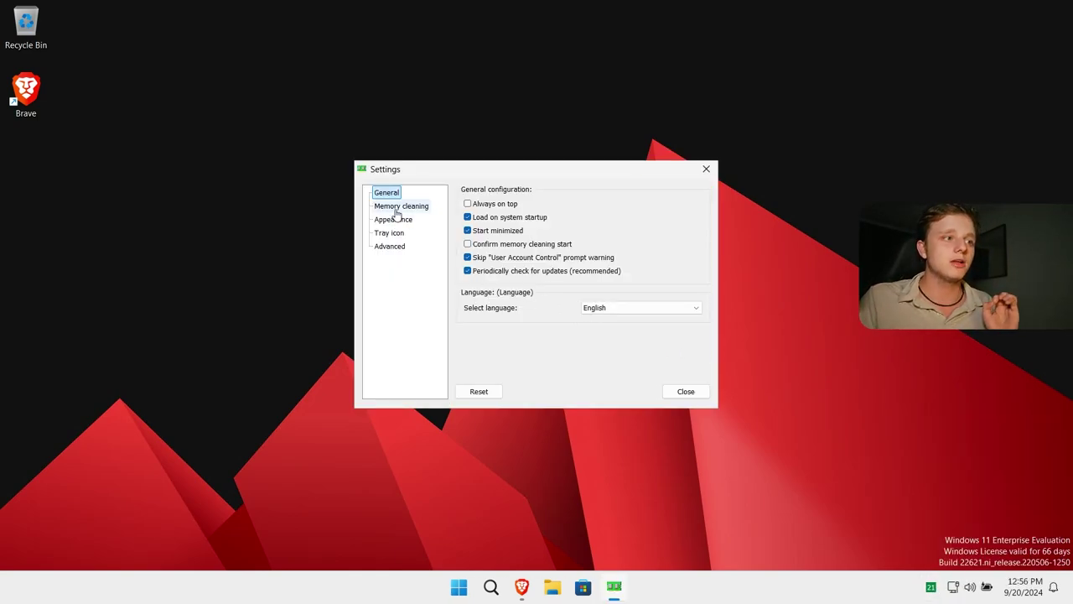
click(400, 207)
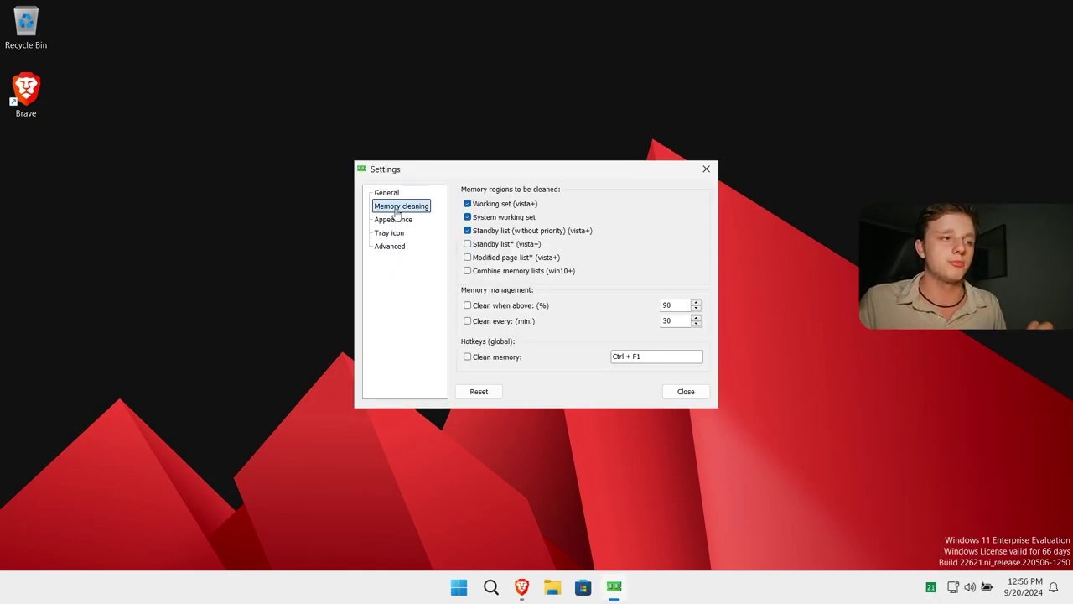
click(507, 326)
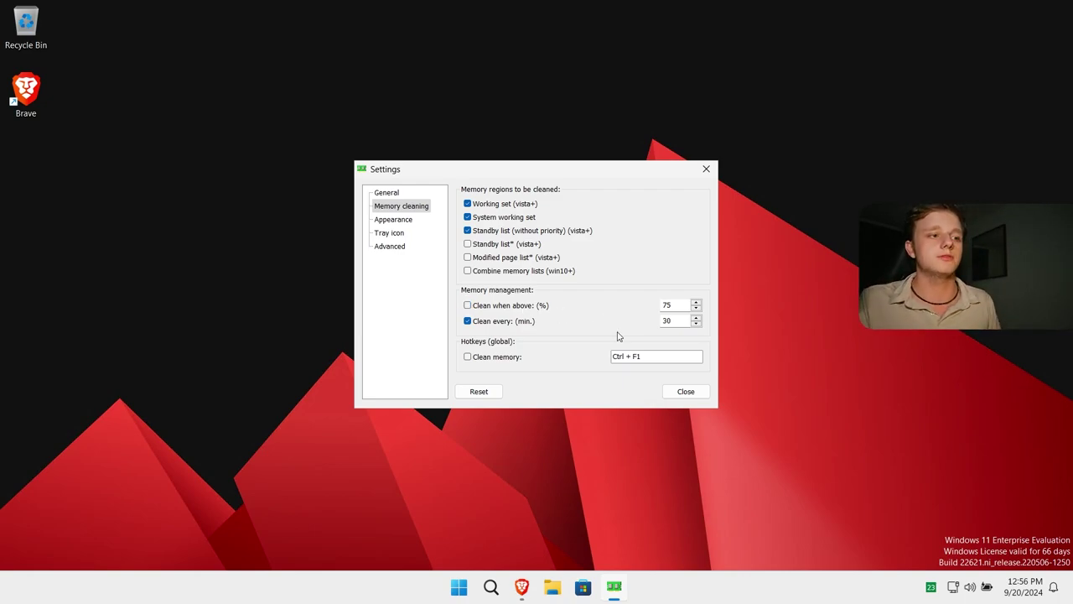
click(668, 394)
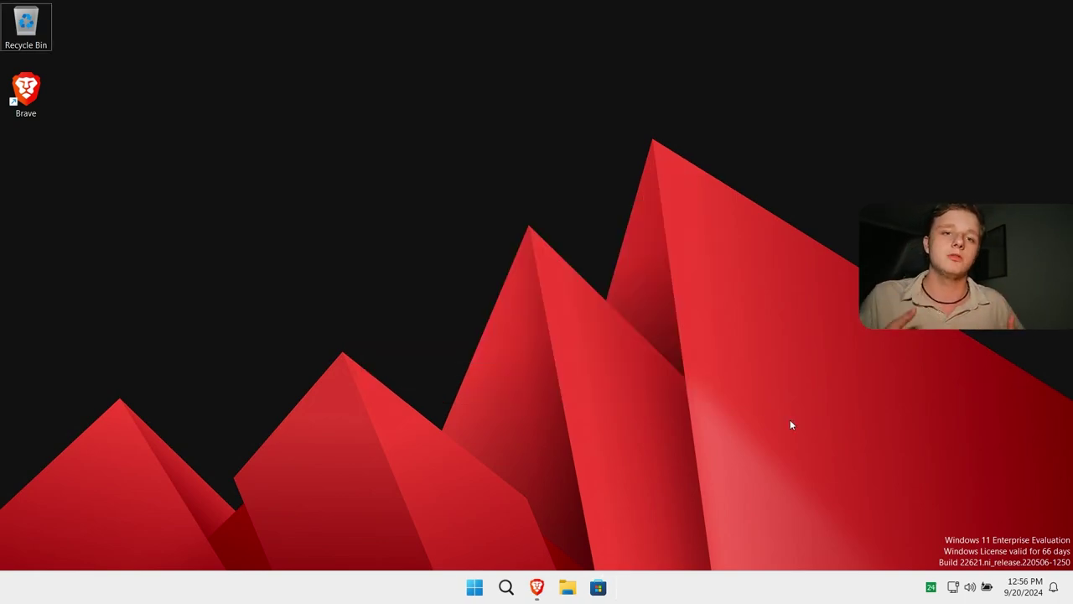
Step: Open Mem Reduct's tray menu showing physical memory at 24% and virtual at 51%
right_click(928, 597)
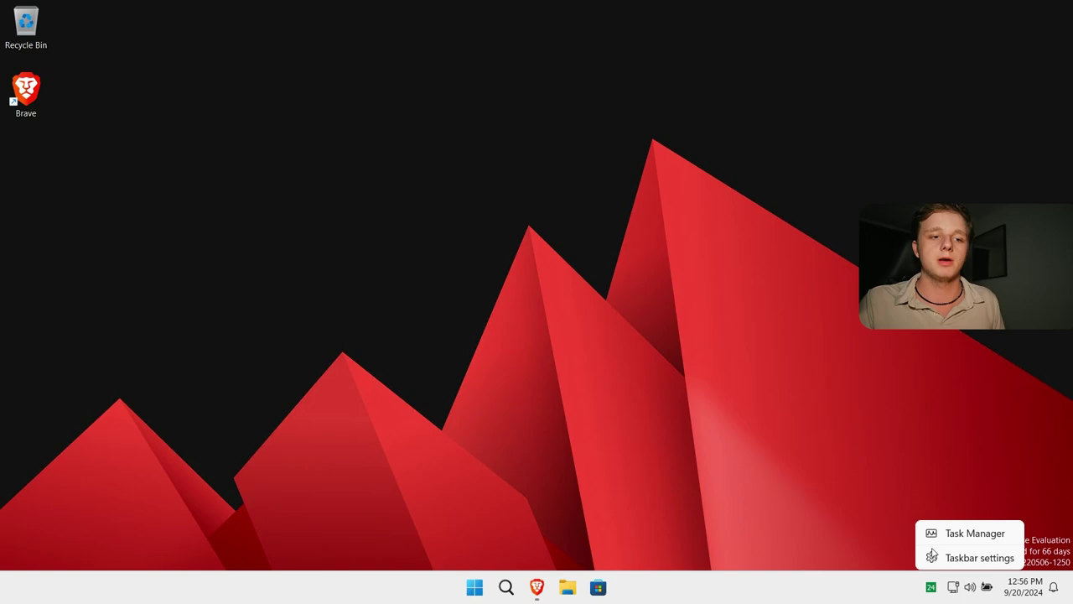
right_click(931, 593)
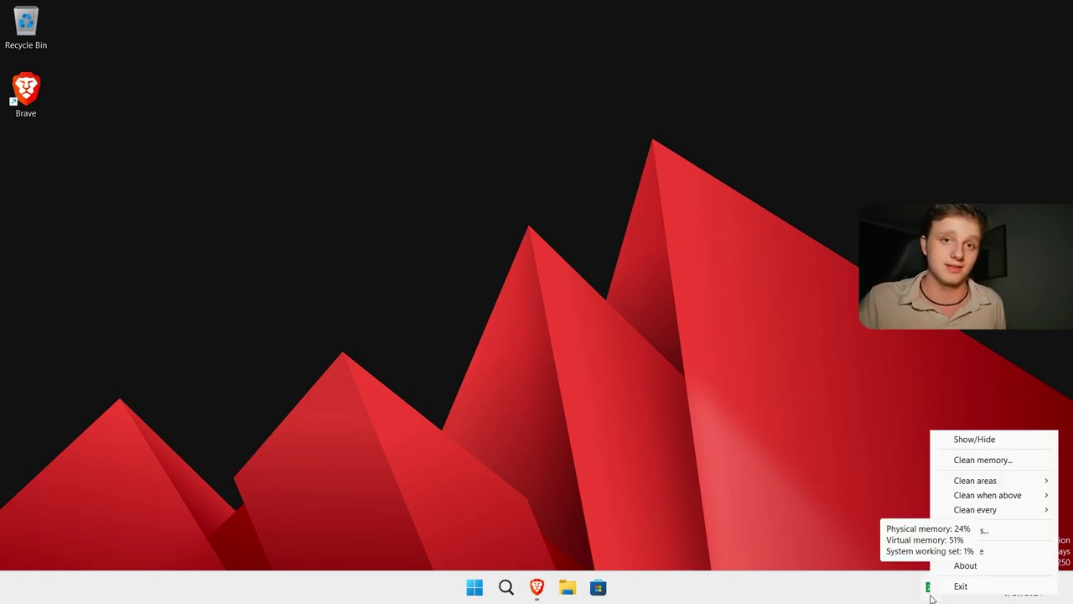